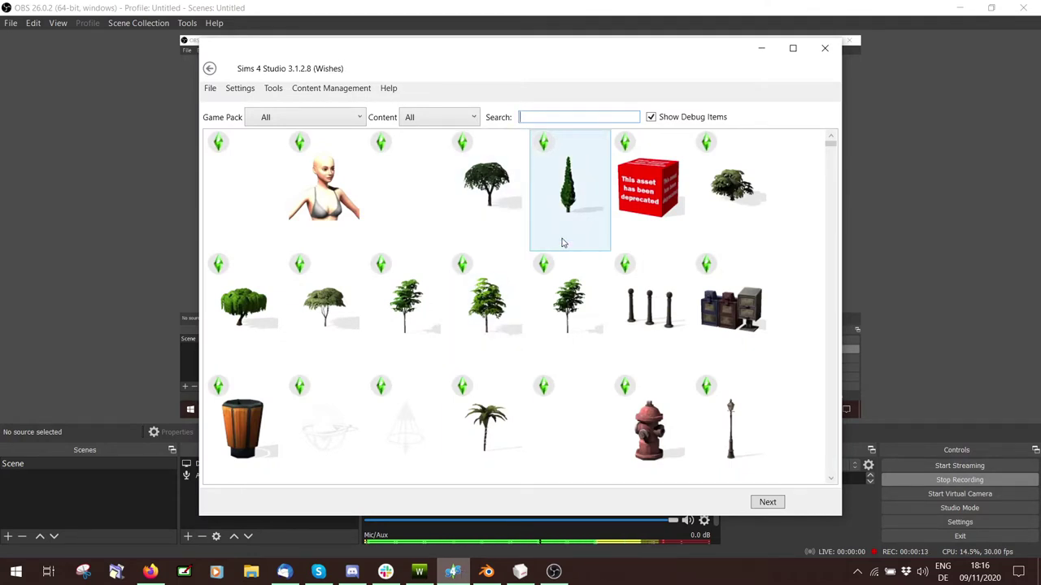
- Scroll through the object clone catalog to locate the broad leafy tree
scroll(510, 264, down, 2)
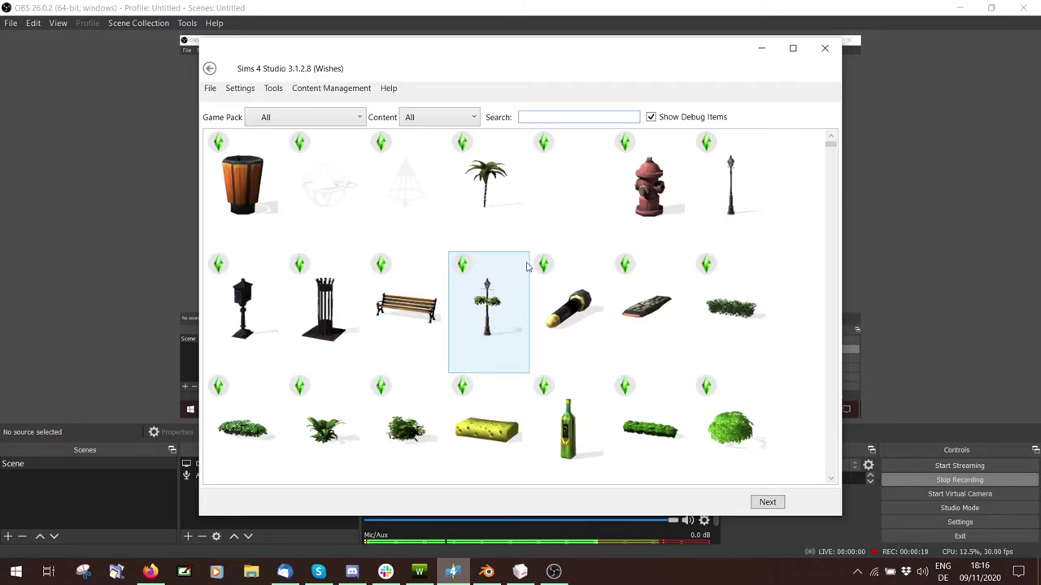
scroll(512, 273, down, 2)
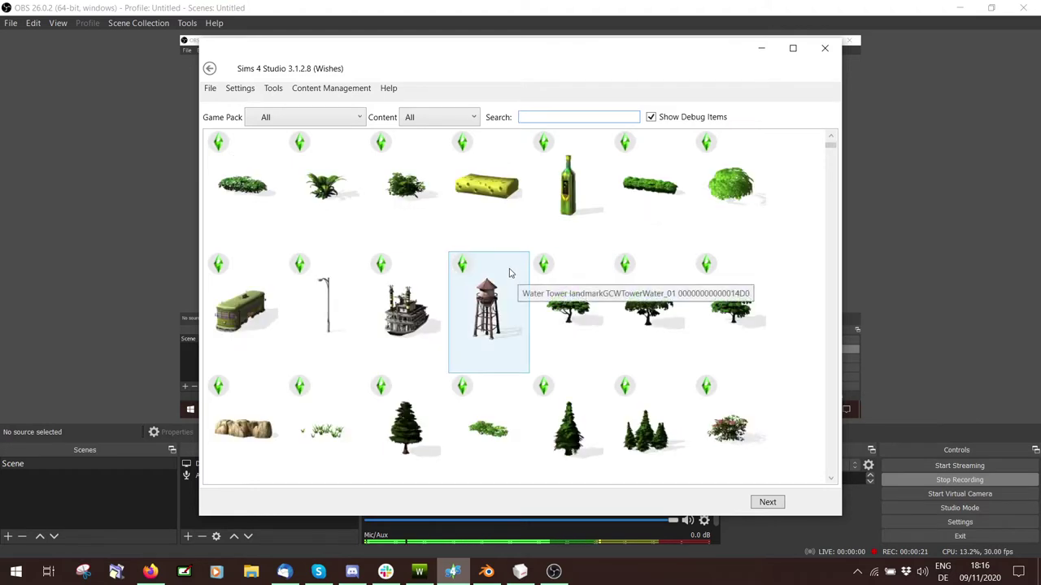
scroll(650, 281, down, 2)
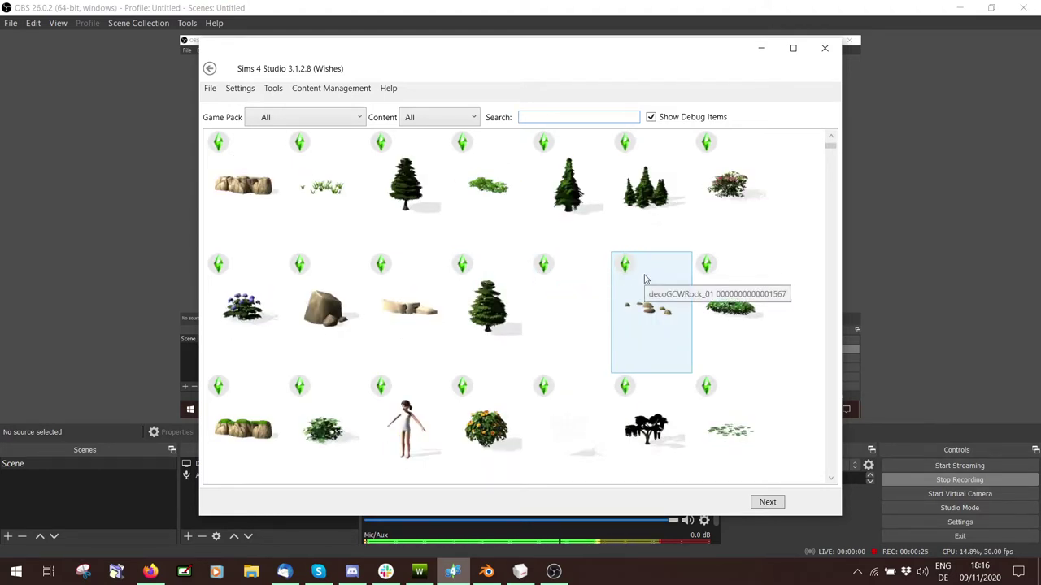
scroll(589, 316, down, 3)
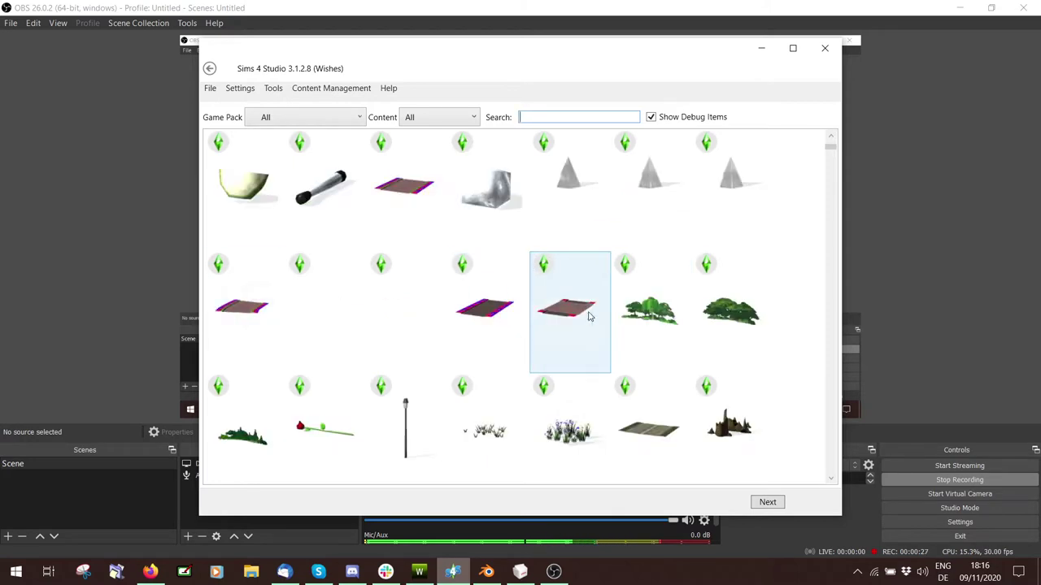
scroll(589, 317, down, 2)
scroll(623, 344, down, 3)
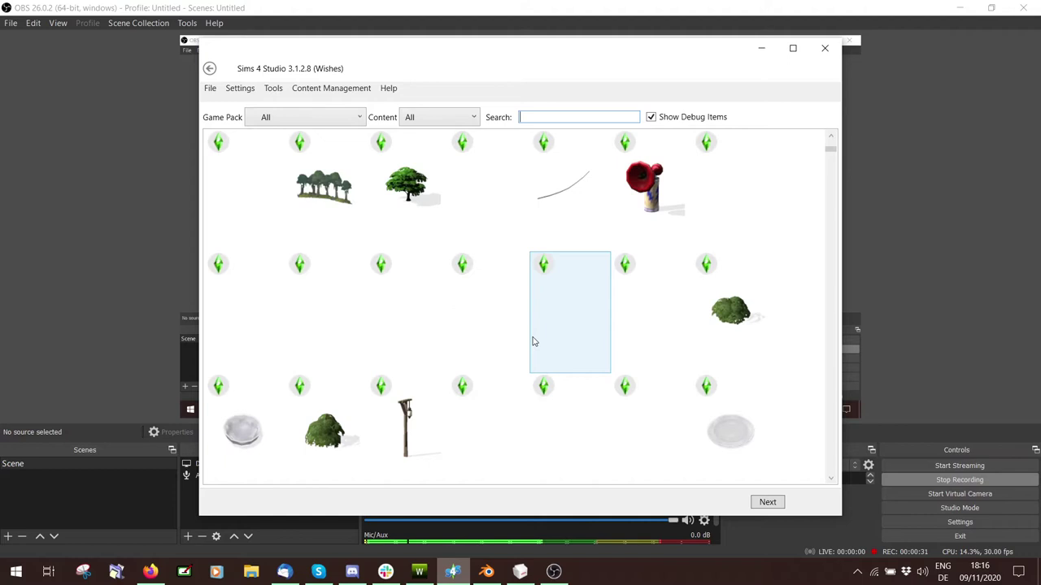
scroll(532, 342, down, 6)
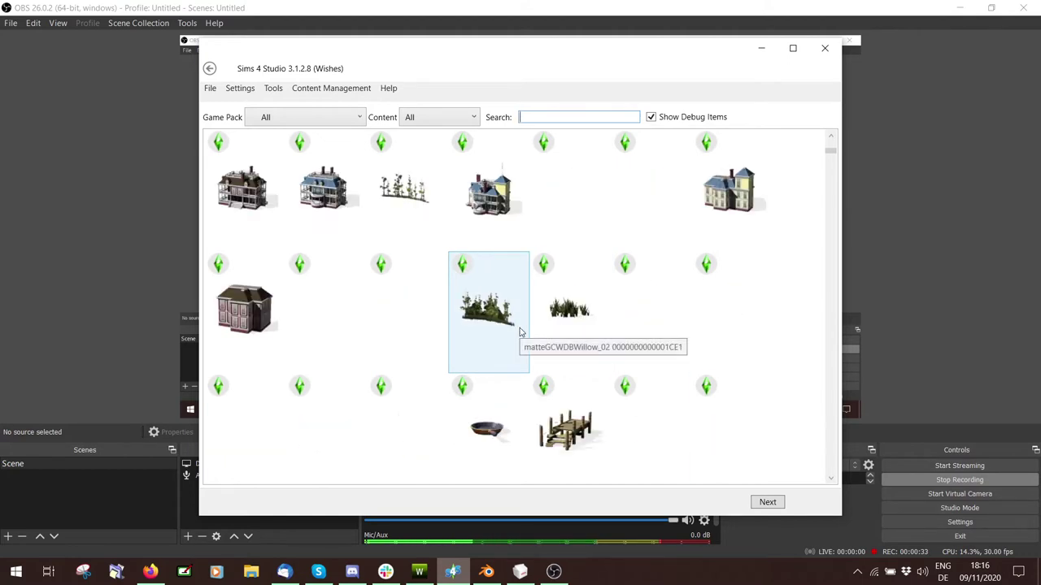
scroll(520, 332, down, 6)
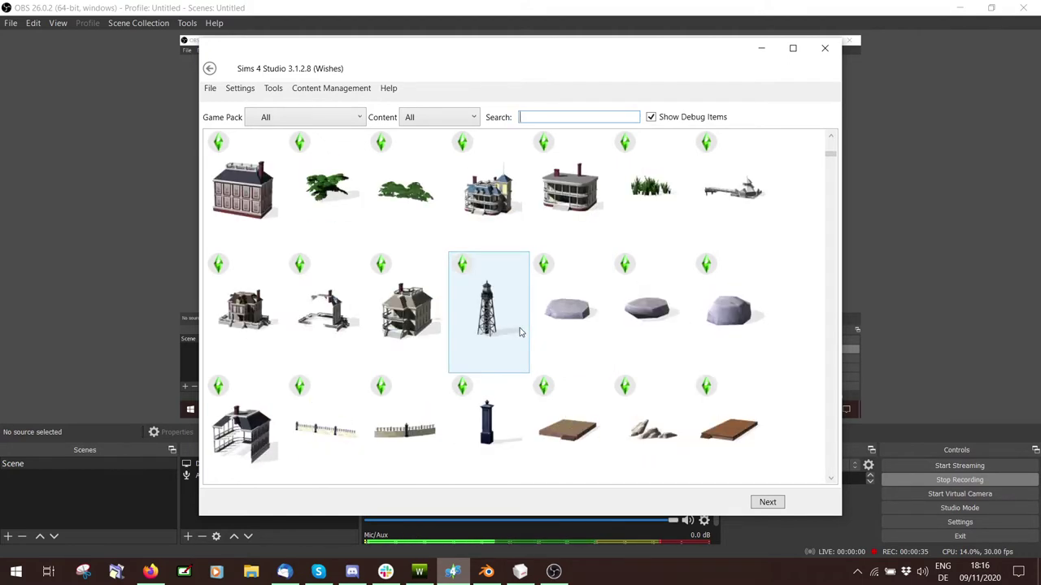
scroll(521, 331, up, 5)
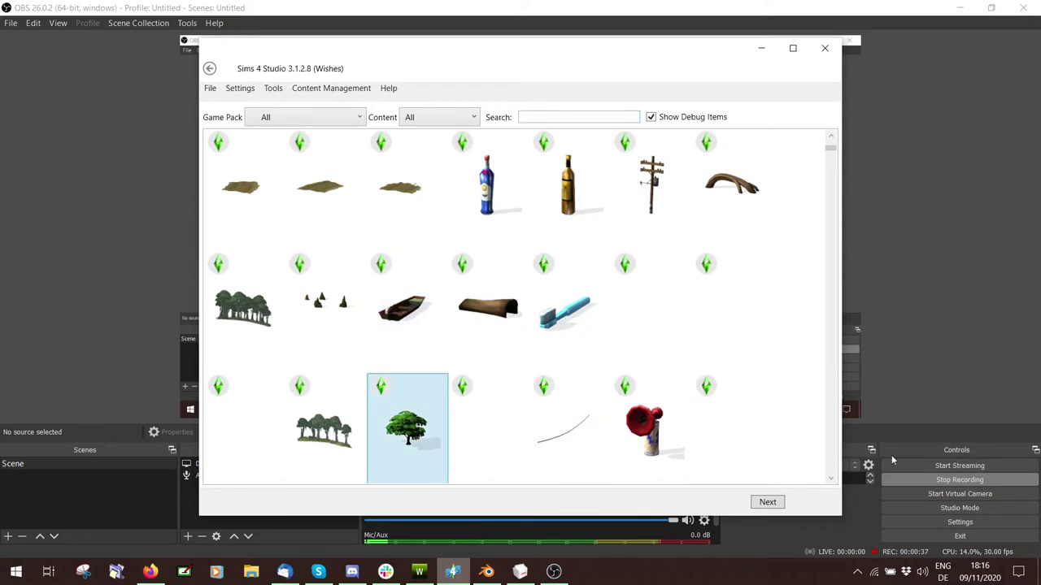
- Save the cloned leafy tree as package '1' in the Downloads folder
double_click(541, 202)
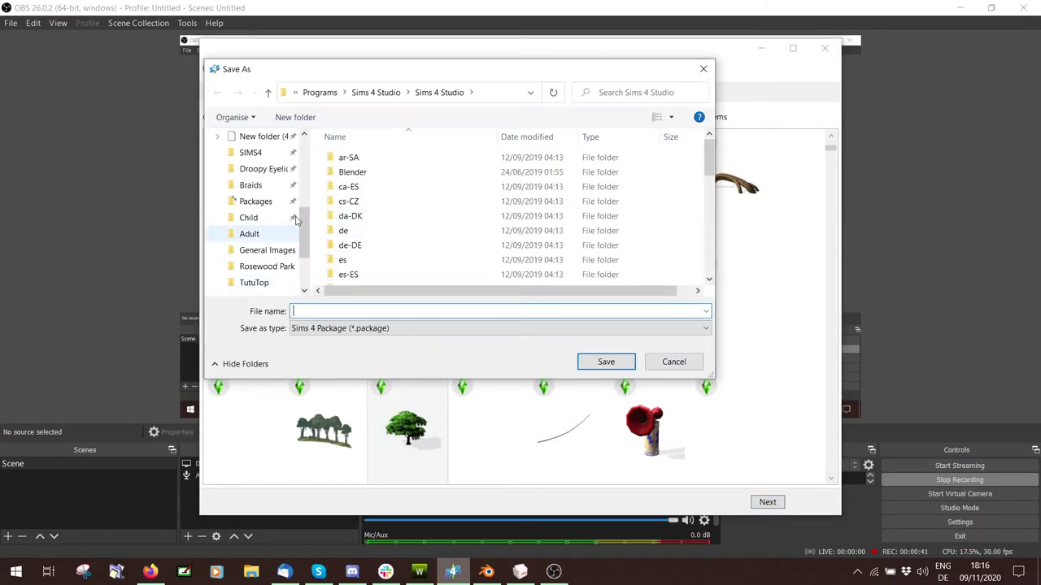
scroll(284, 215, up, 5)
click(260, 180)
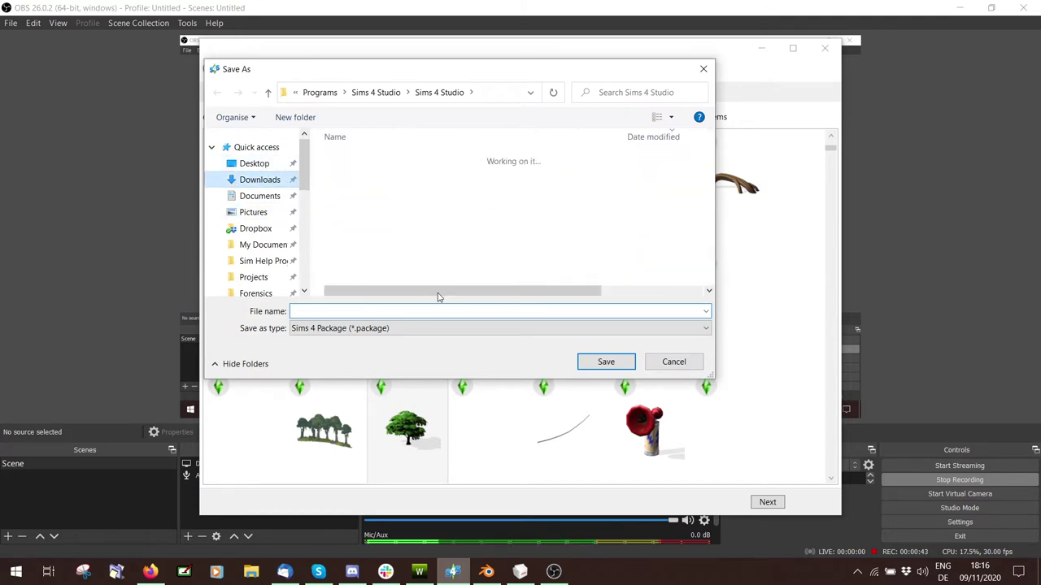
text(d)
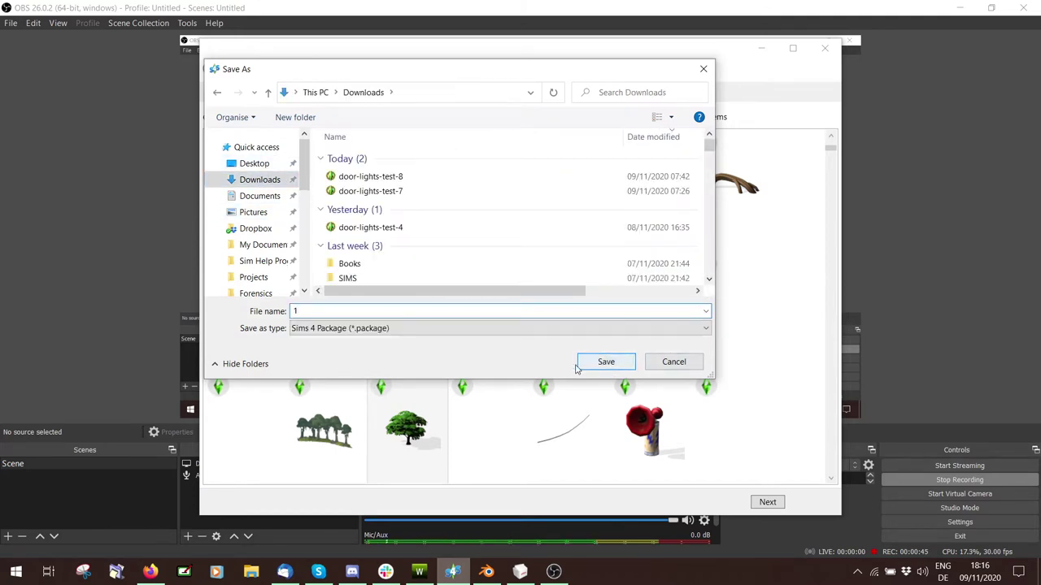
click(606, 362)
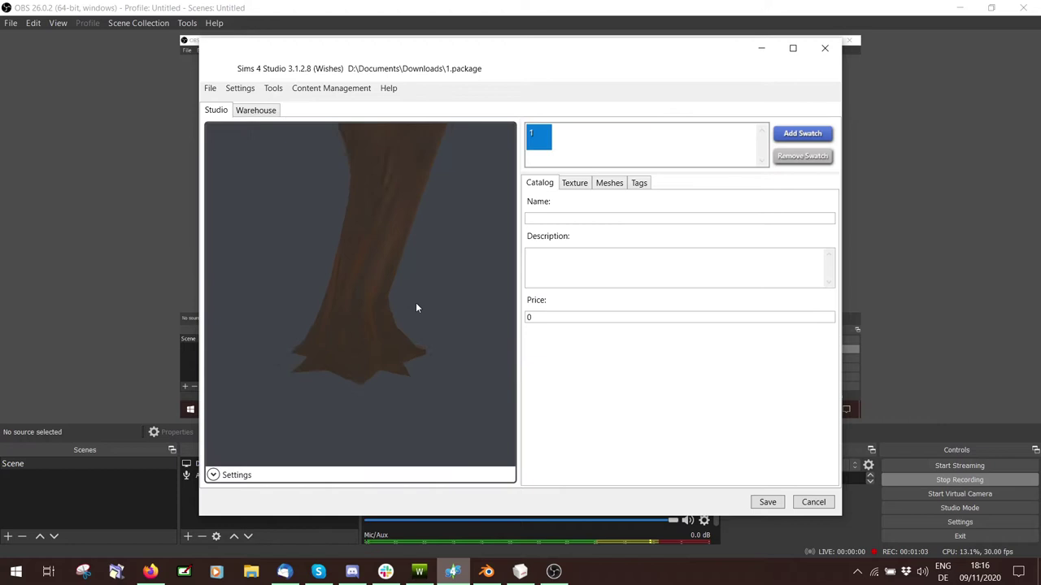
- Show the Texture tab and preview the leaf, bare-branch and bark textures while orbiting the tree
click(574, 183)
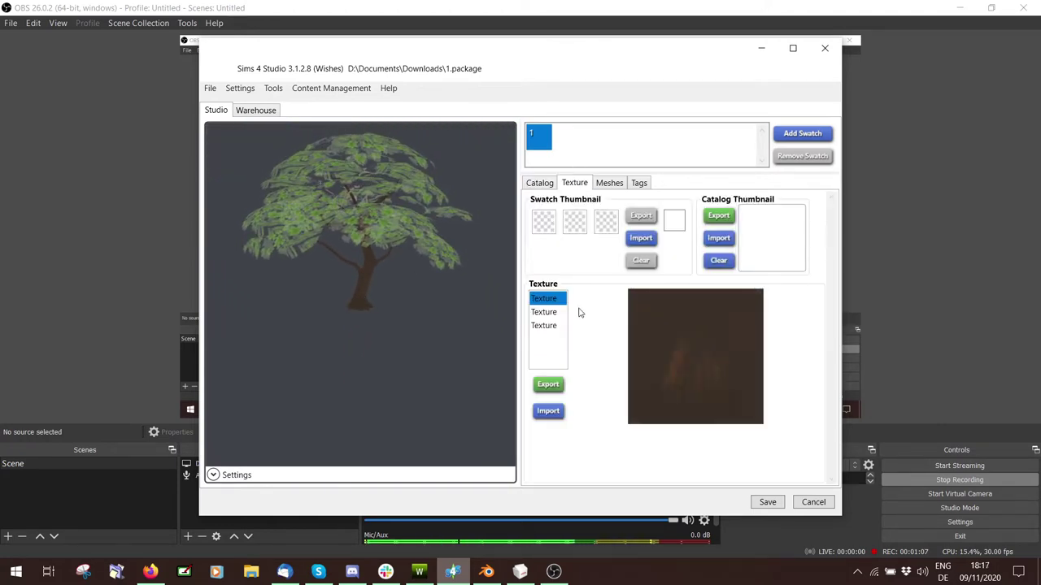
click(548, 313)
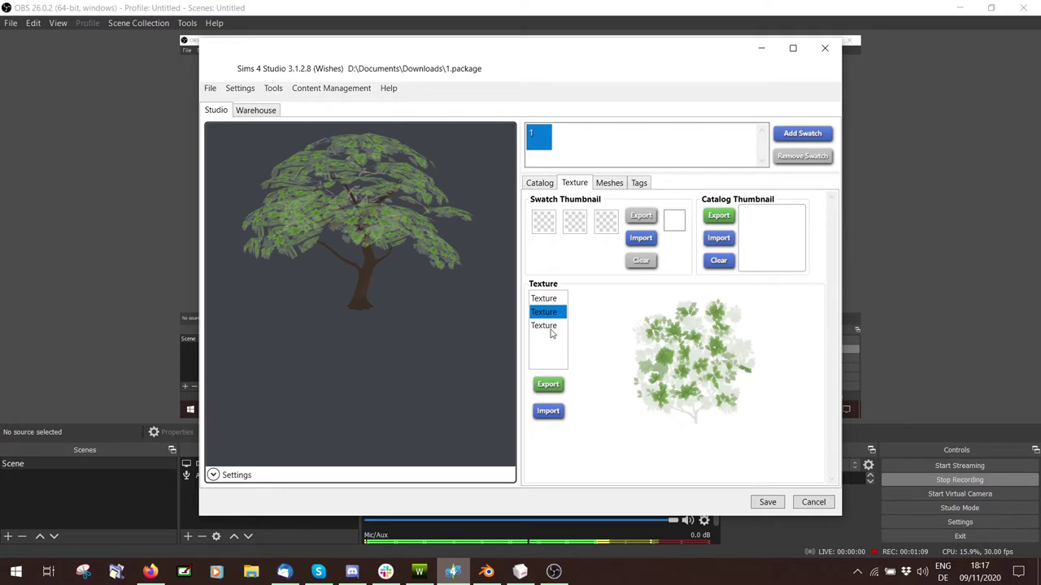
click(551, 326)
click(555, 312)
click(545, 298)
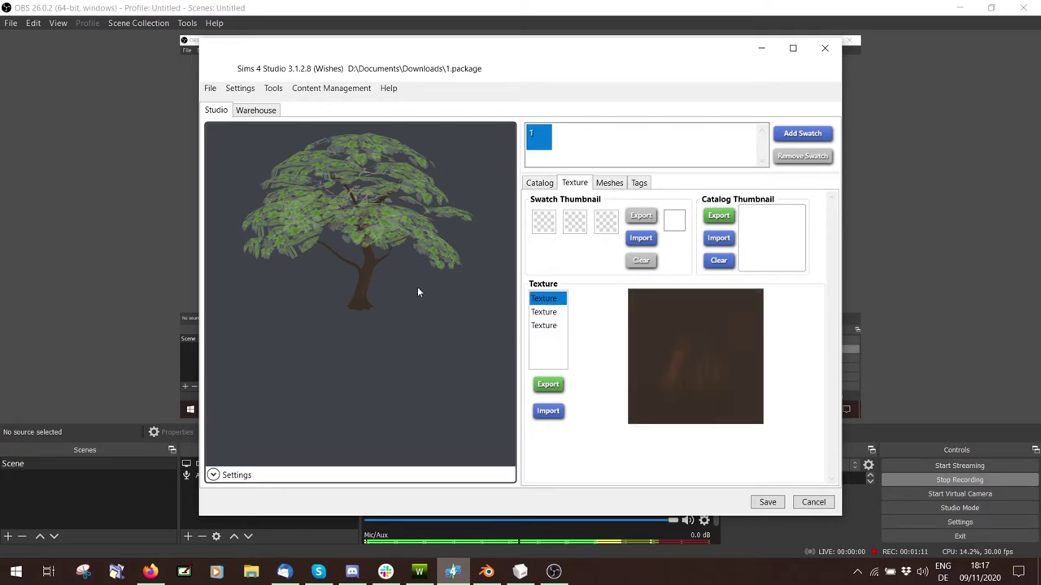
scroll(417, 287, up, 3)
mouse_move(418, 286)
mouse_down()
mouse_move(411, 209)
mouse_move(391, 267)
mouse_move(427, 290)
mouse_move(412, 288)
mouse_up()
scroll(410, 209, down, 3)
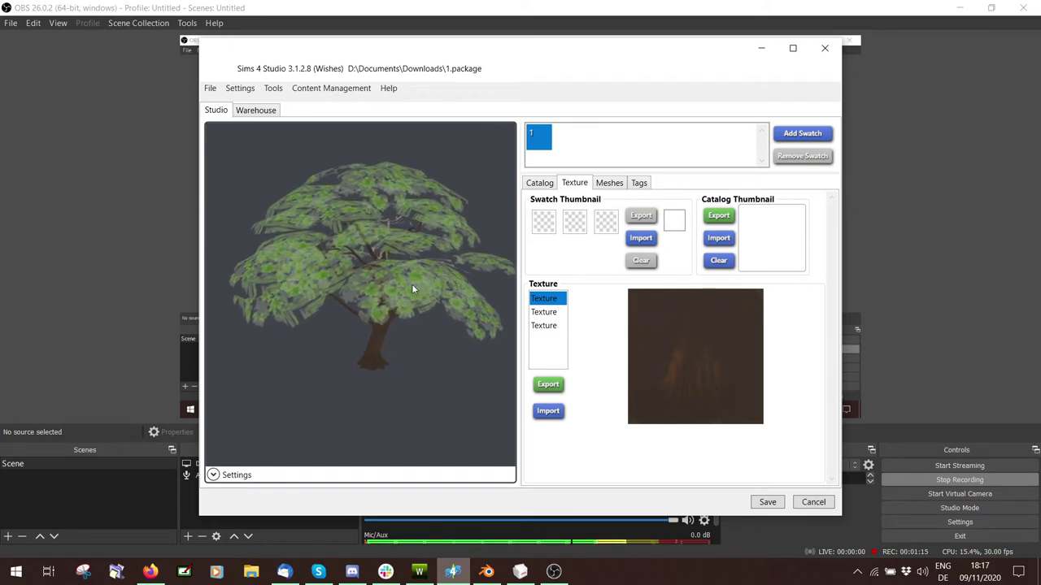
- Cycle again through the leaf, bare-branch and dark brown bark textures to compare them
click(559, 313)
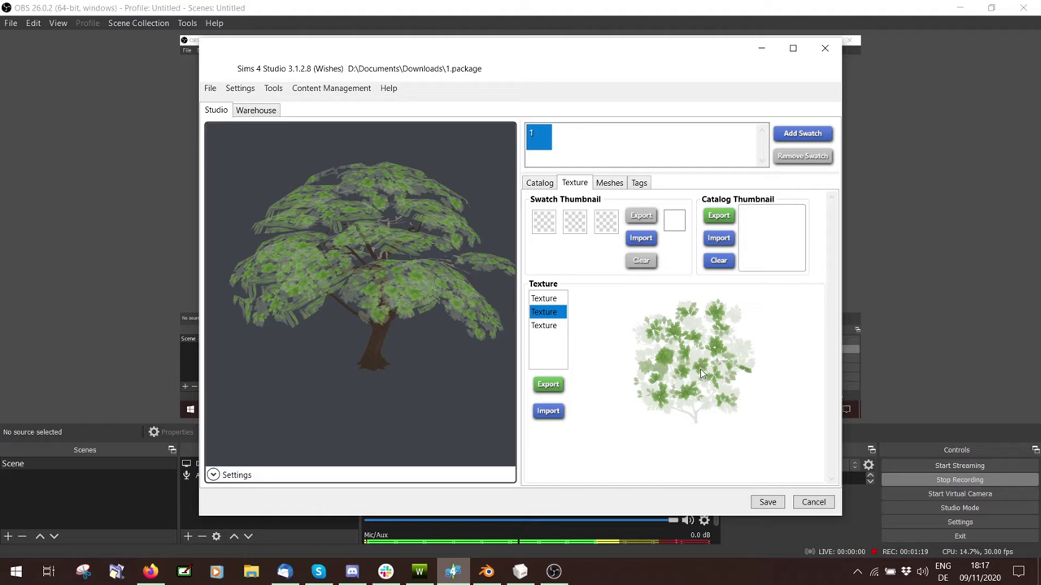
click(550, 327)
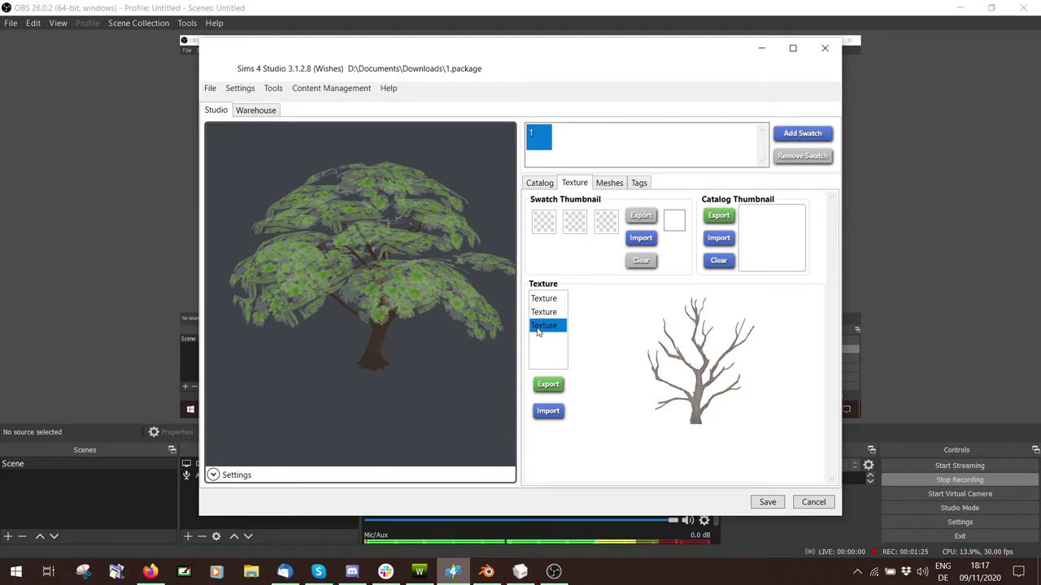
click(547, 300)
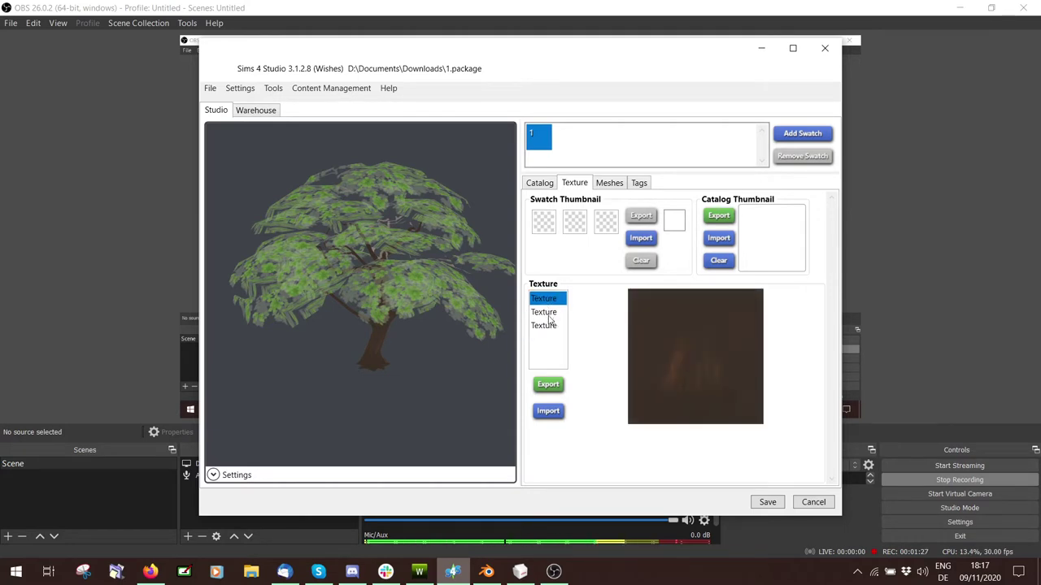
click(549, 316)
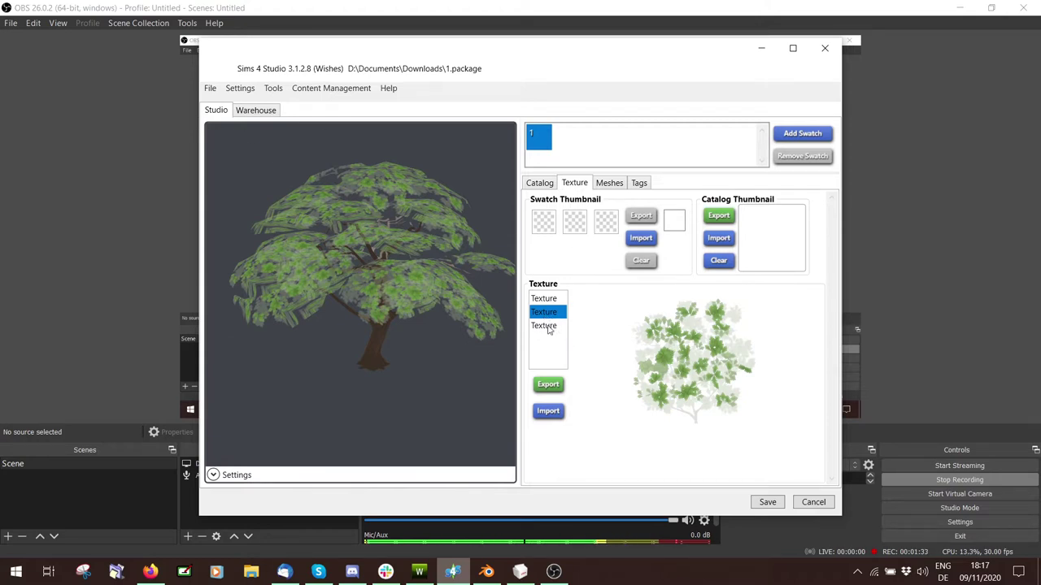
click(548, 327)
click(548, 301)
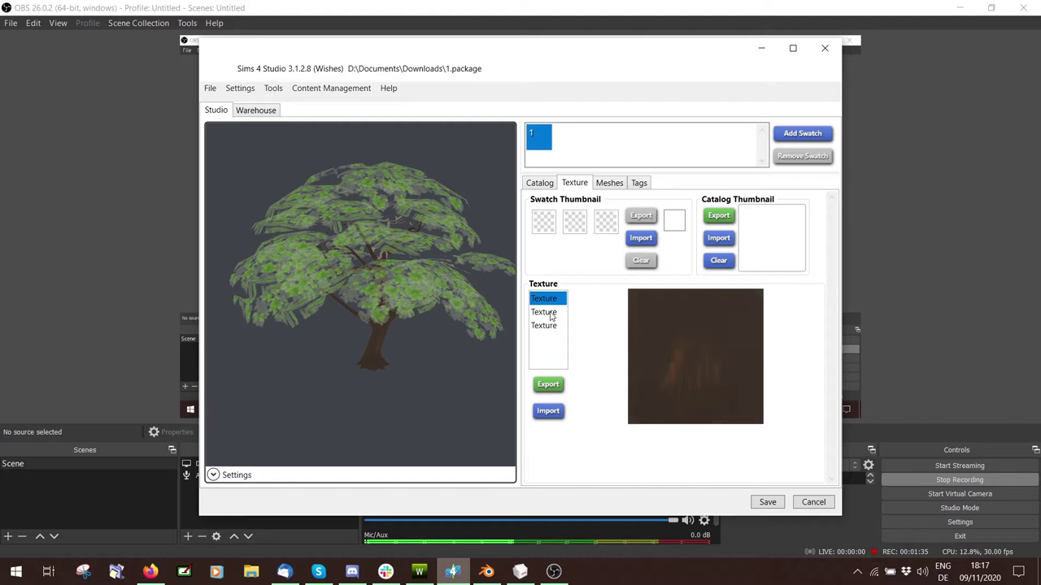
click(550, 316)
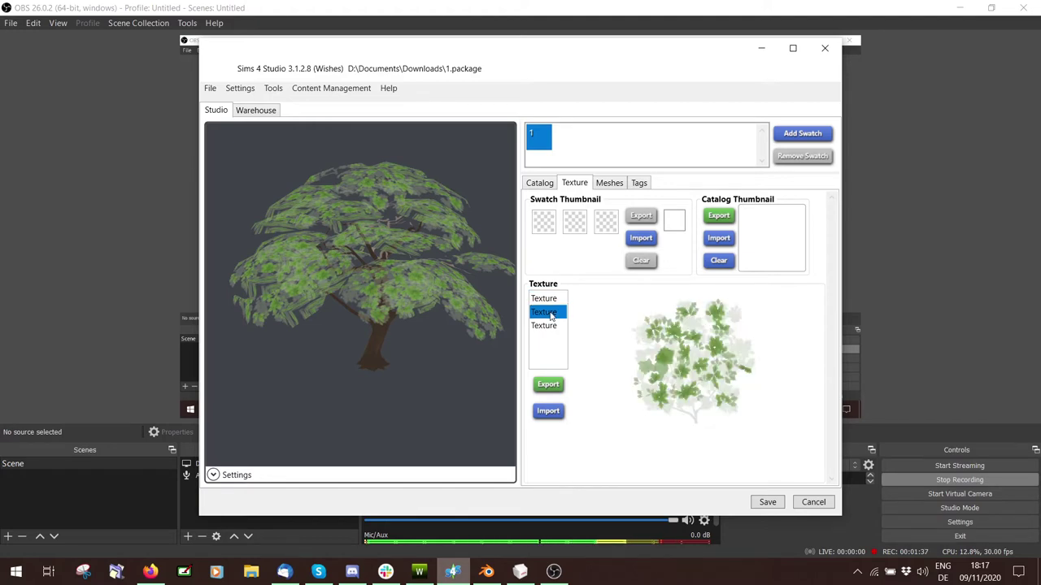
click(550, 300)
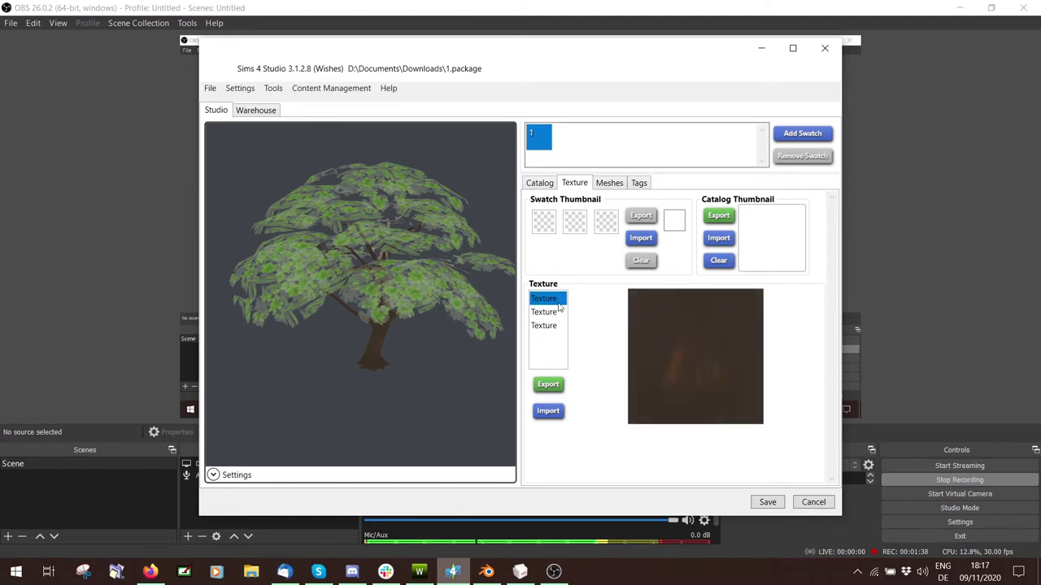
- Export the bark texture to Downloads as DDS image T1
click(549, 385)
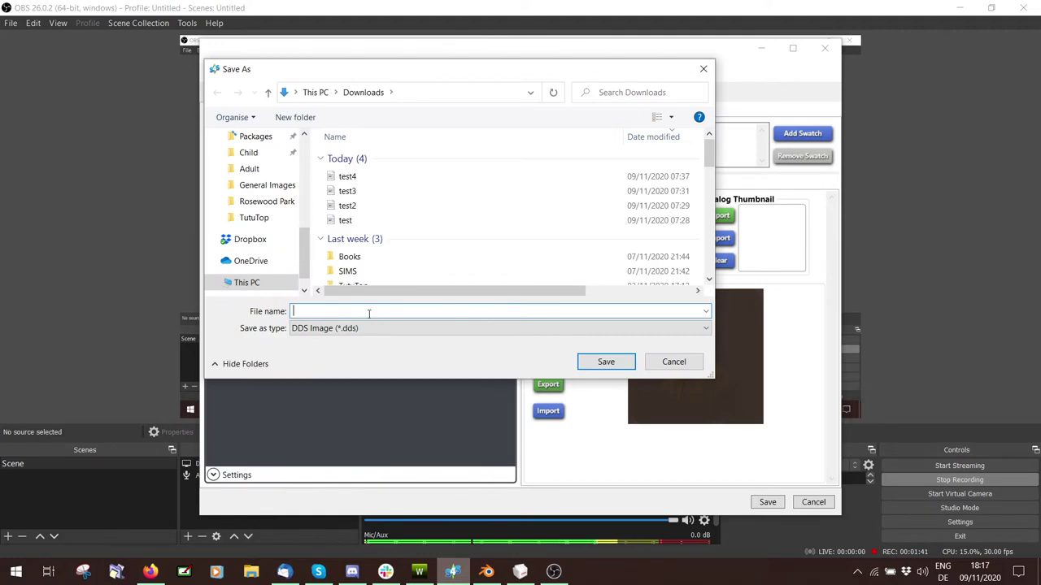
text(T1)
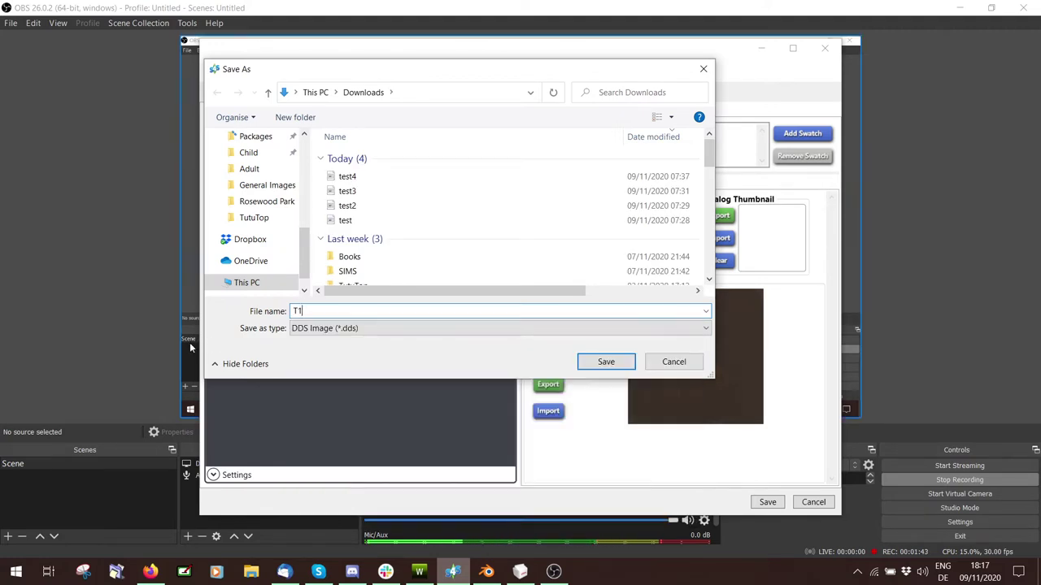
click(599, 363)
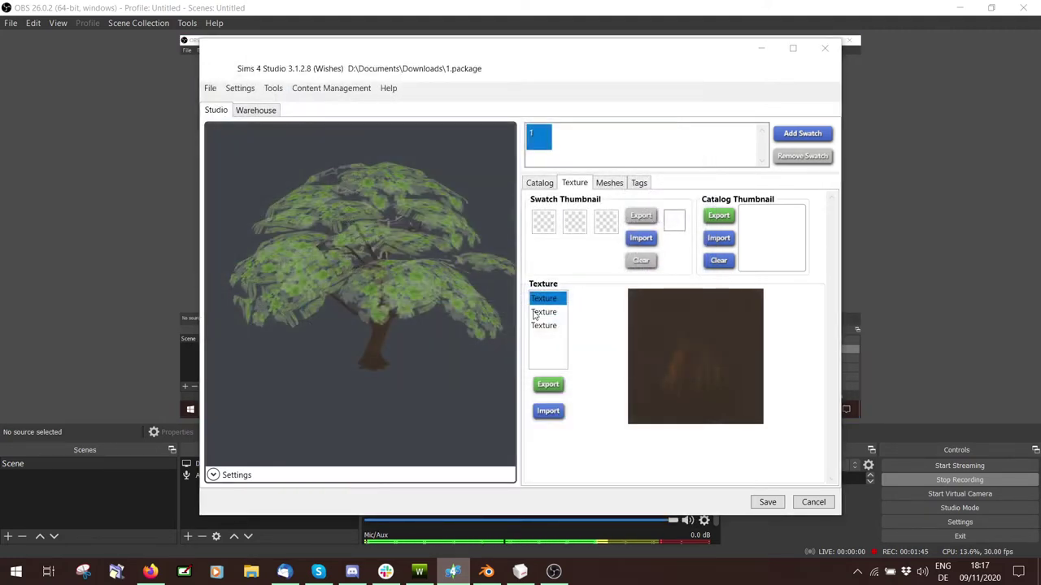
- Export the green leaf texture to Downloads as DDS image T2
click(543, 312)
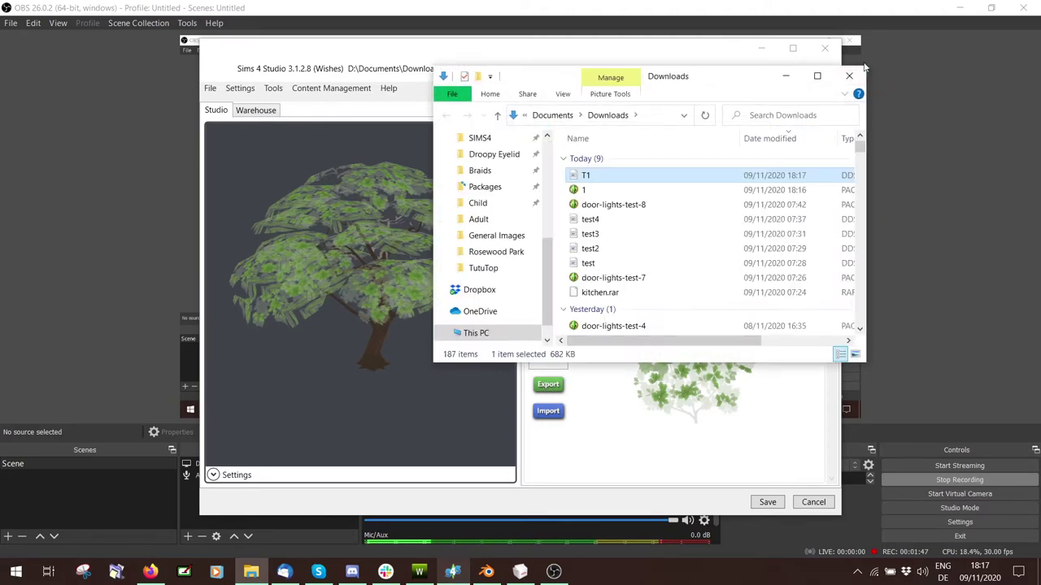
click(849, 76)
click(548, 385)
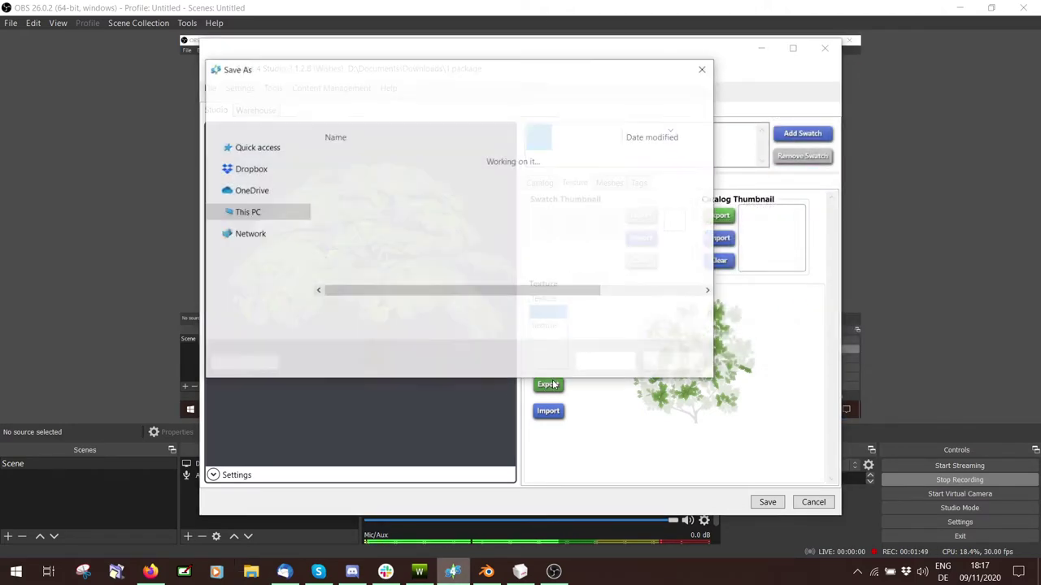
text(T2)
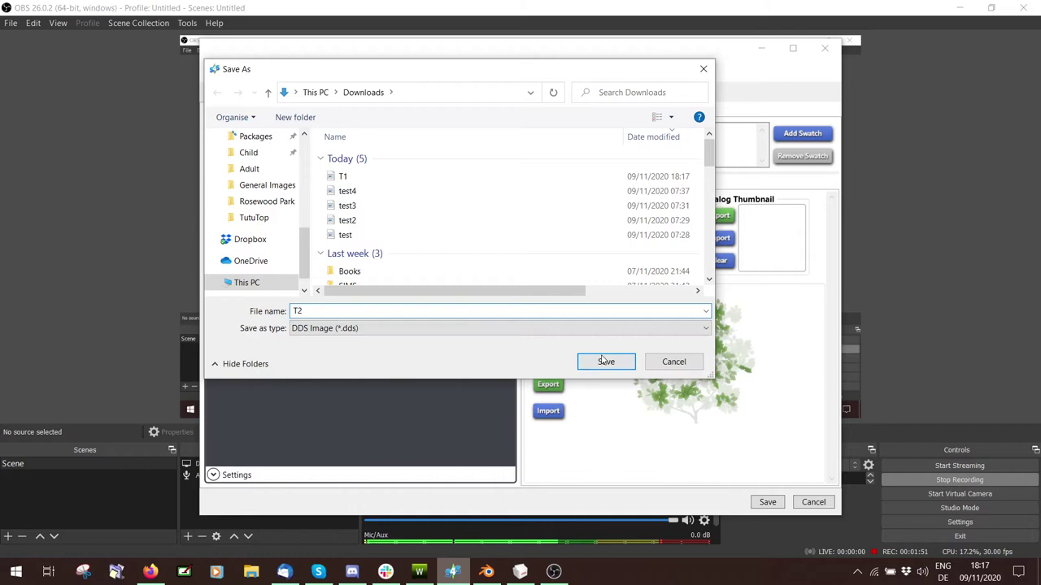
click(605, 362)
- Export the bare-branch texture to Downloads as DDS image T3
click(544, 325)
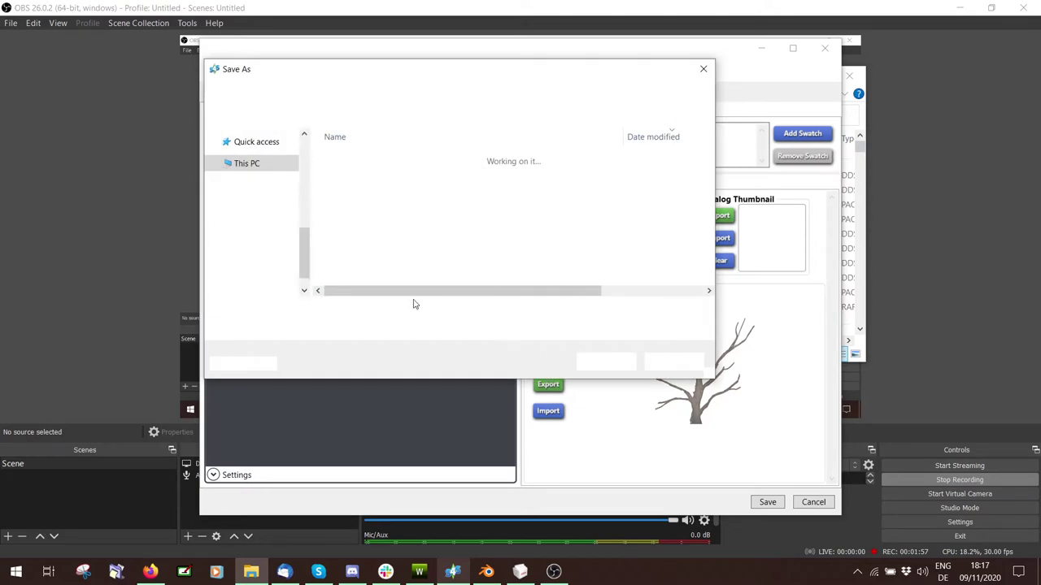
text(T3)
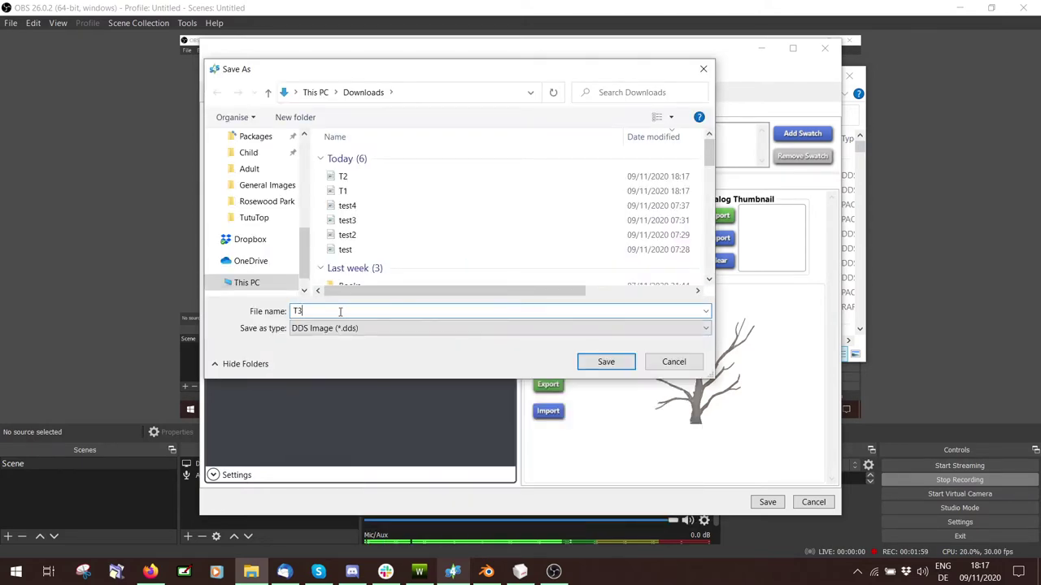
click(599, 360)
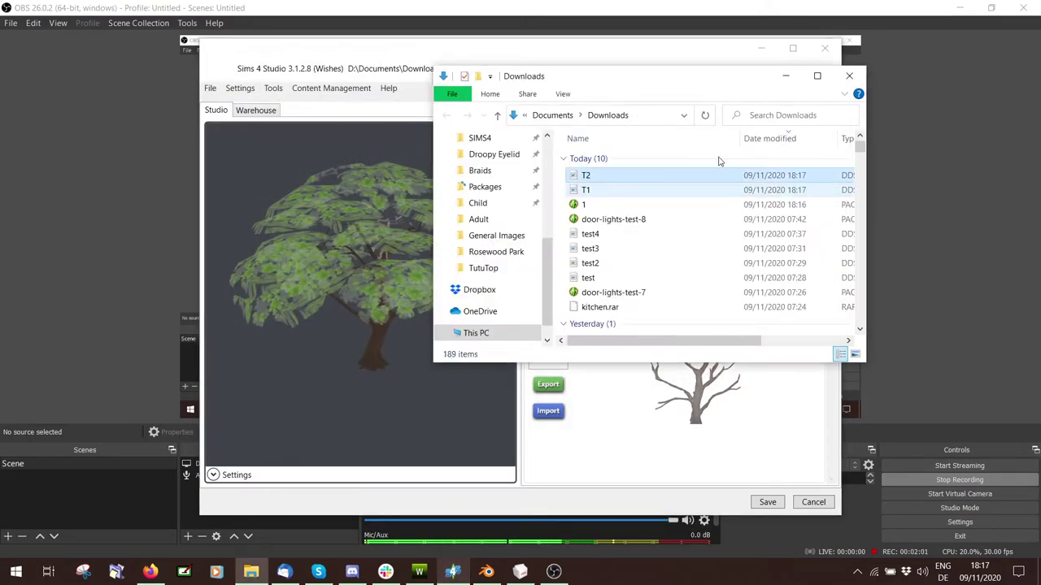
- Export the LOD 0 (High) tree mesh from the Meshes tab as Blender file 'Tree' in Downloads
click(849, 76)
click(613, 186)
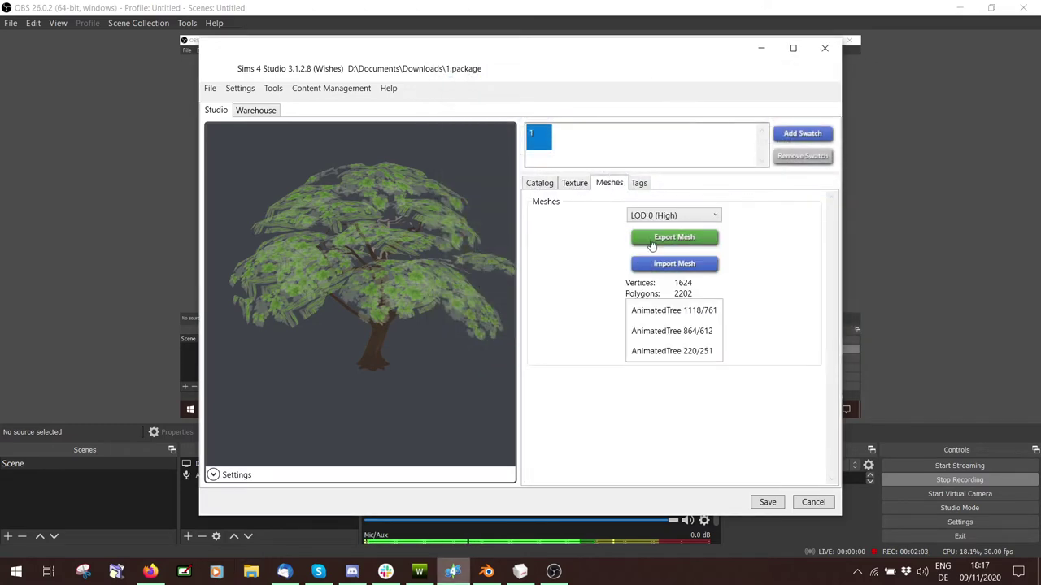
click(644, 235)
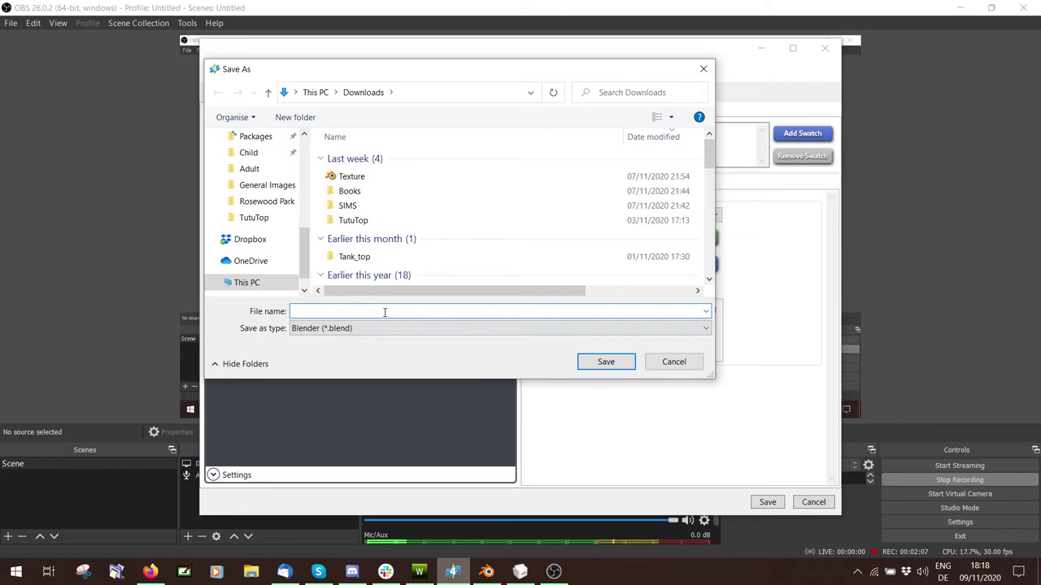
text(Tree)
click(604, 361)
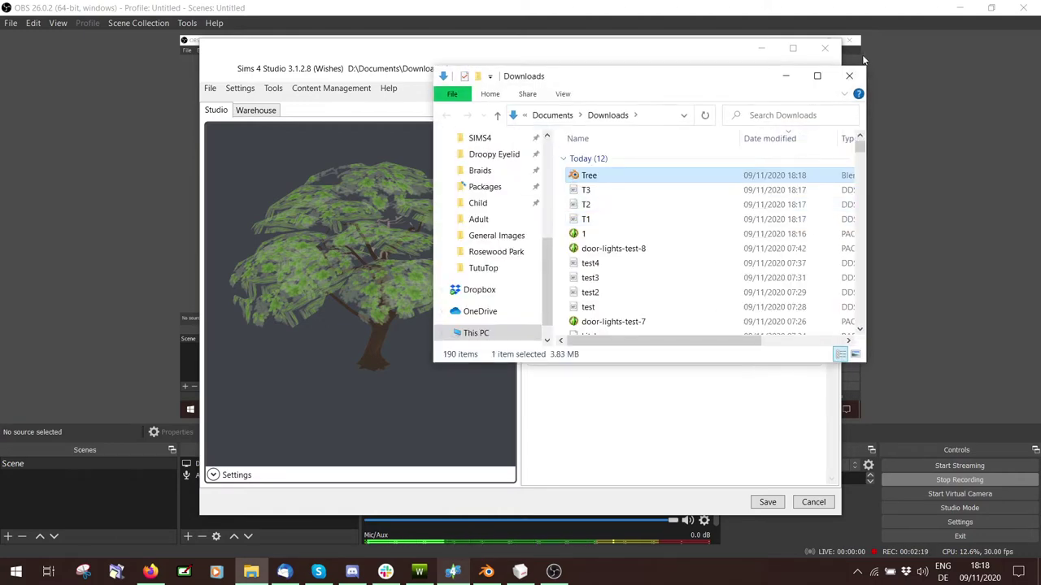
- Open Tree.blend from Downloads in Blender
click(849, 75)
click(486, 571)
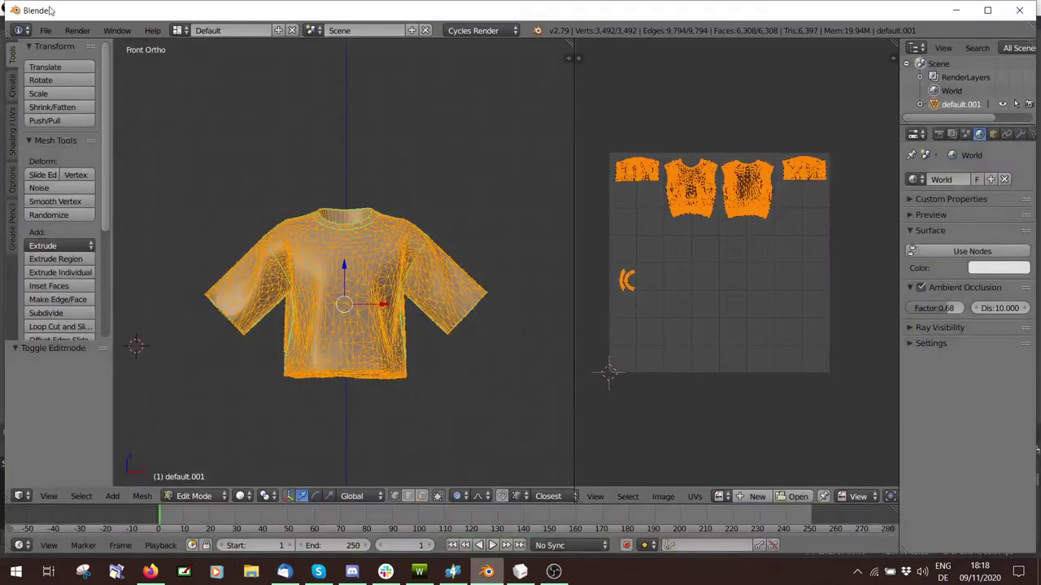
click(45, 30)
click(70, 60)
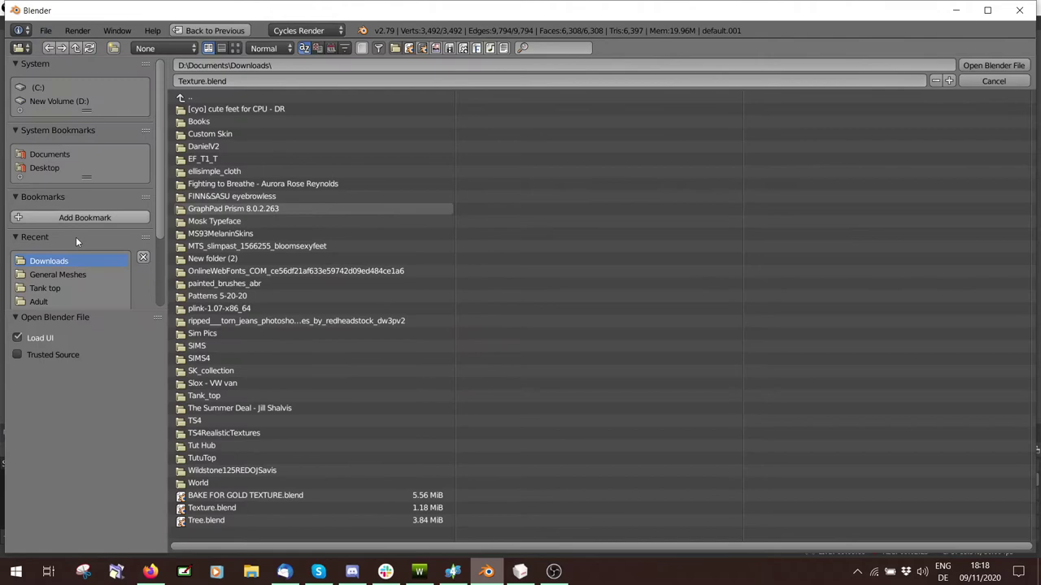
double_click(203, 520)
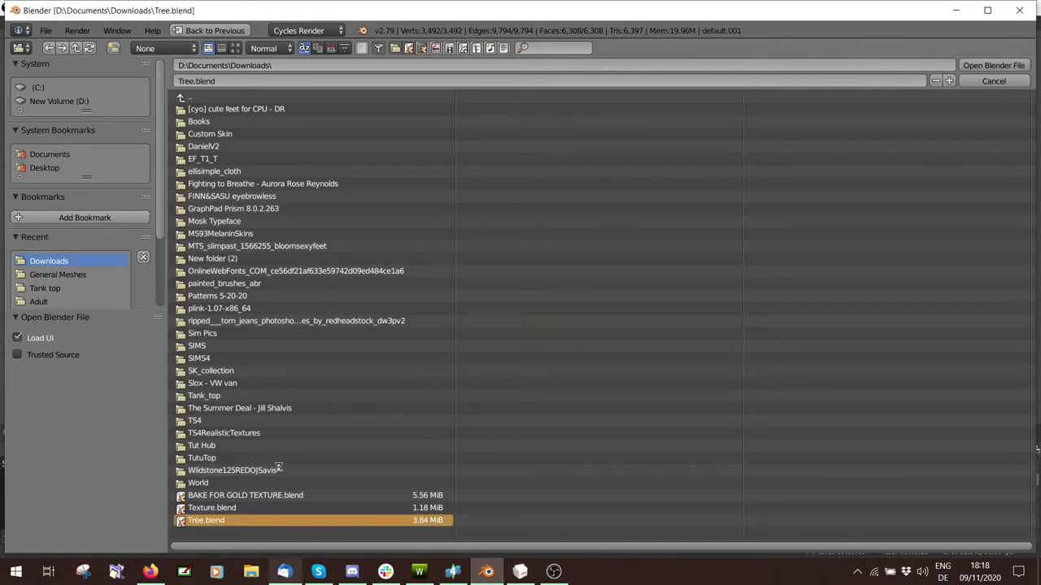
- Inspect the tree down to its trunk and select one of the s4studio tree meshes
middle_drag(401, 269, 498, 255)
scroll(655, 268, down, 2)
scroll(642, 278, down, 3)
scroll(583, 224, up, 4)
middle_drag(583, 224, 992, 225)
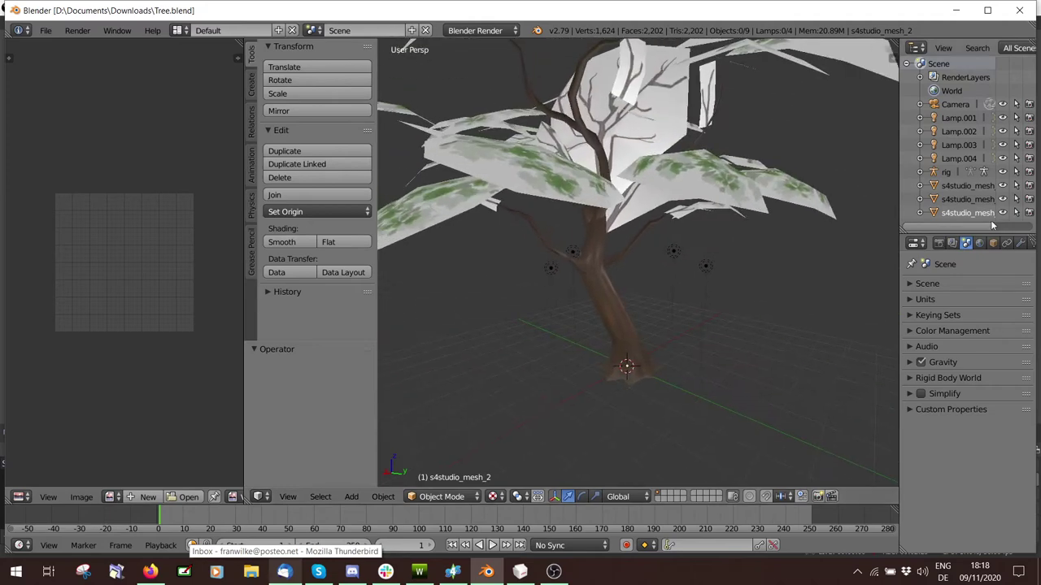
click(973, 188)
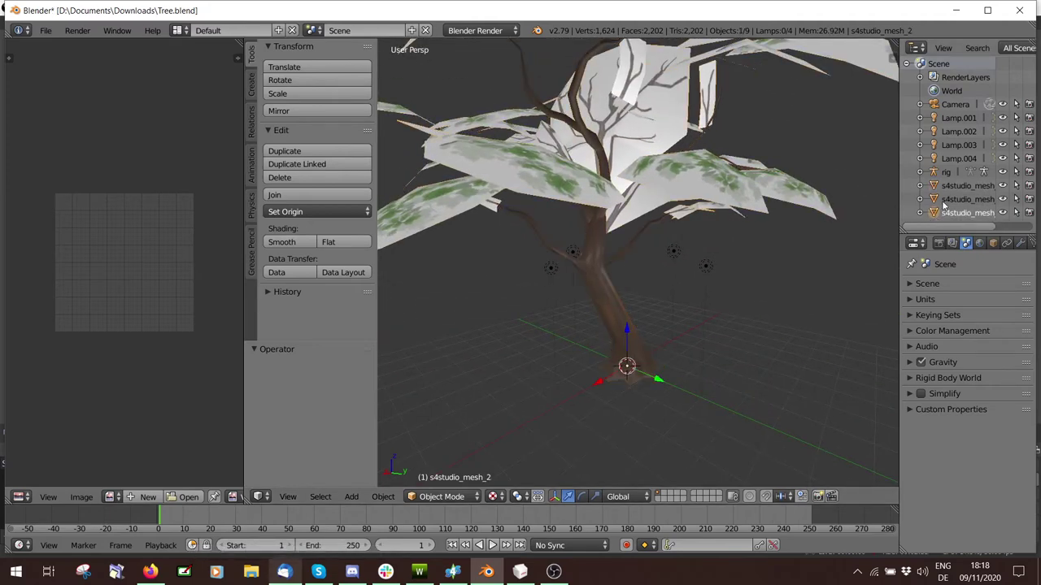
click(46, 30)
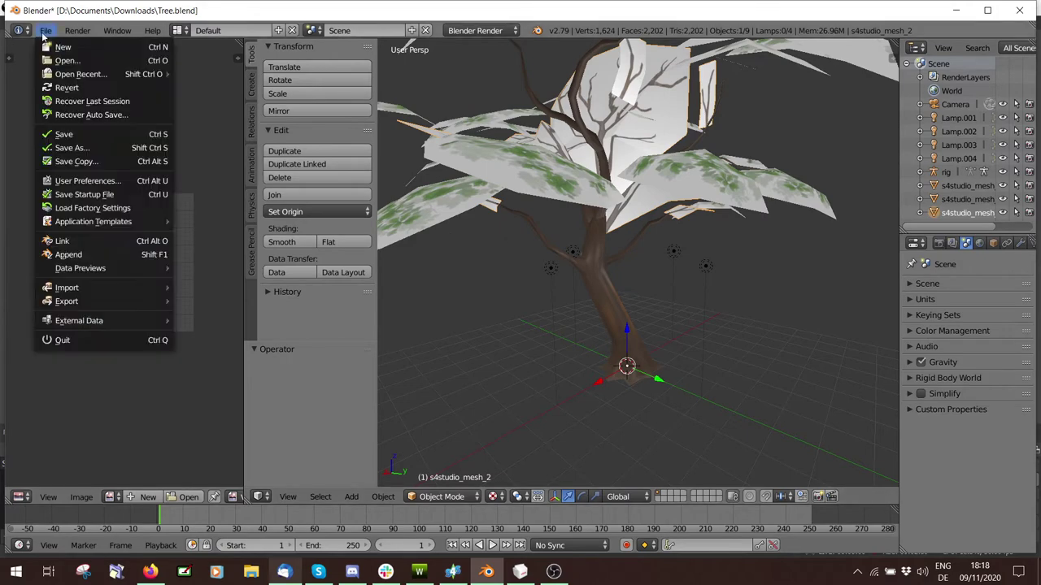
- Import af_UV.obj from D:\Documents\My Documents\Sims\Creating\General Meshes as a Wavefront OBJ
mouse_move(96, 288)
click(215, 363)
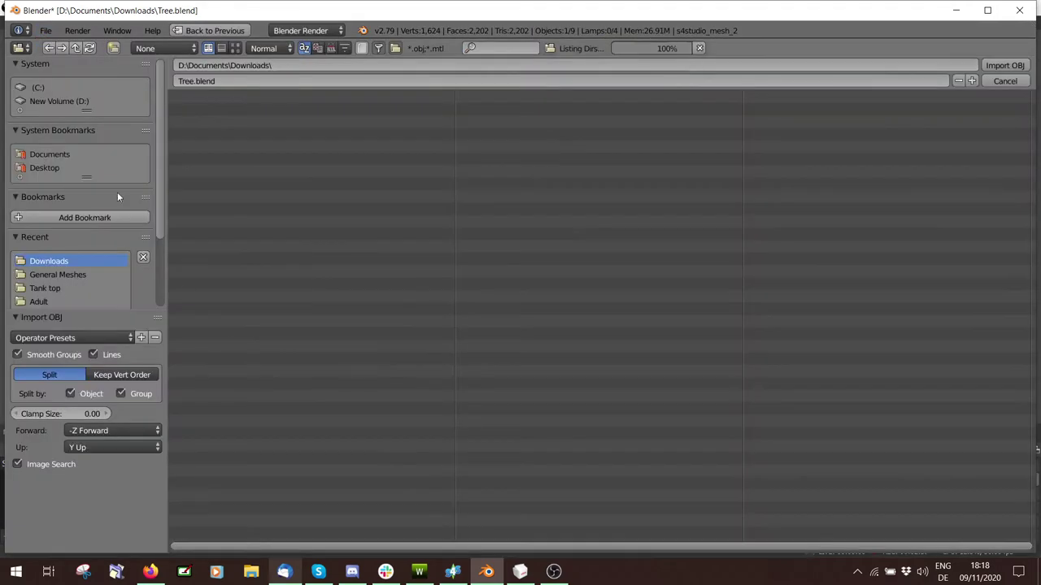
click(24, 102)
click(208, 134)
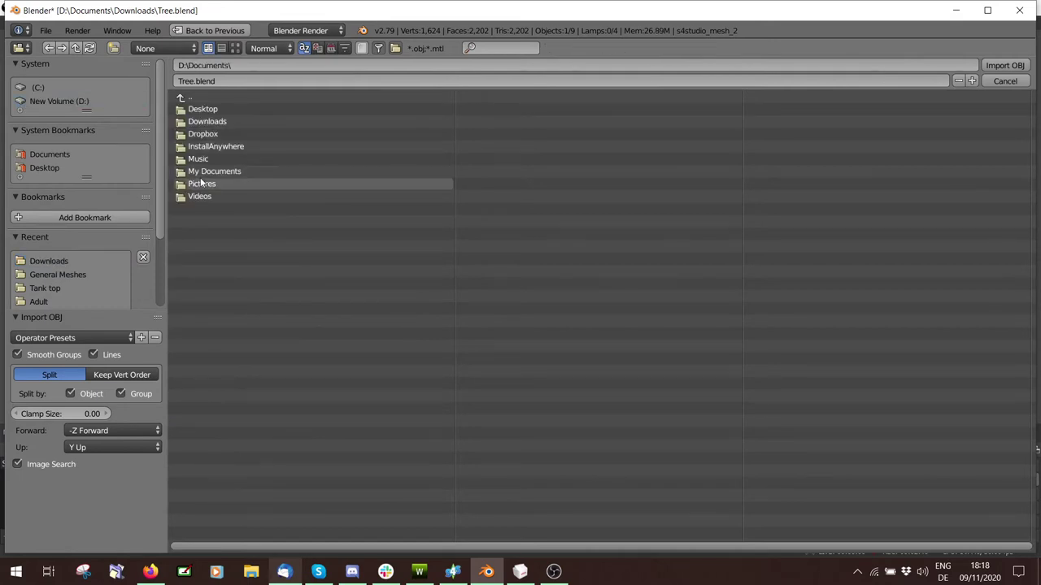
click(205, 171)
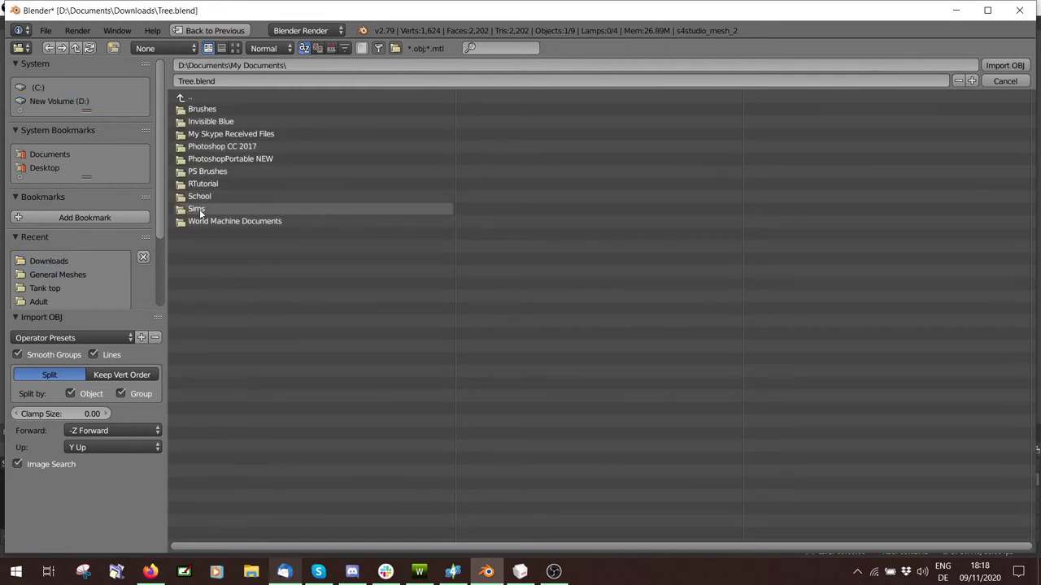
click(198, 208)
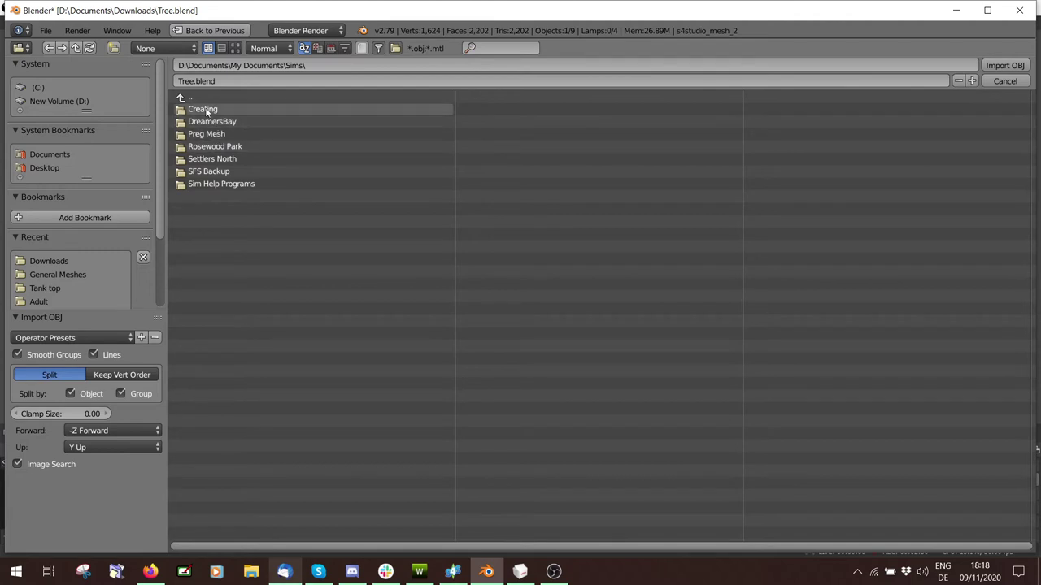
click(213, 109)
click(225, 135)
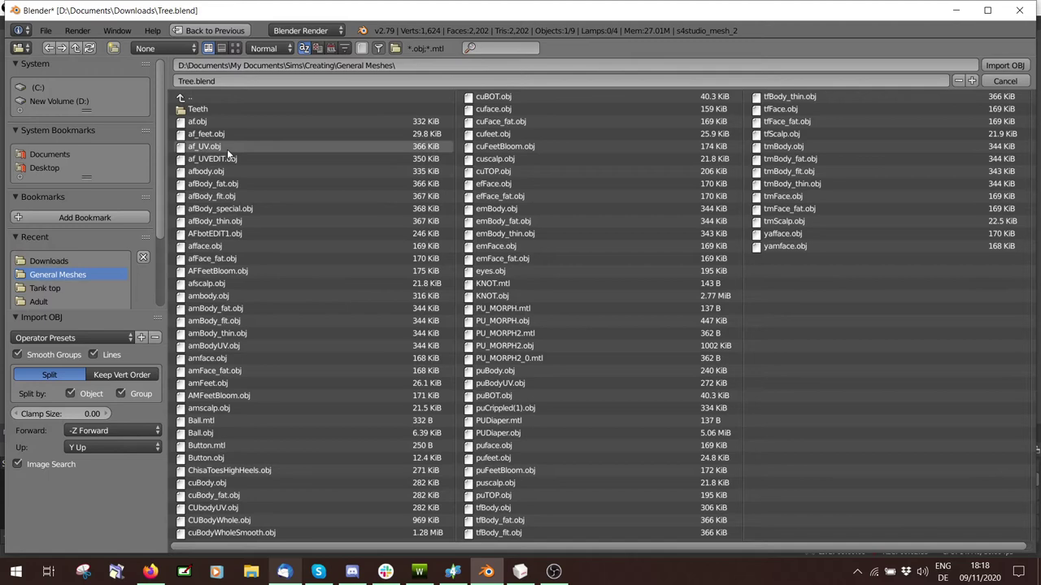
double_click(203, 147)
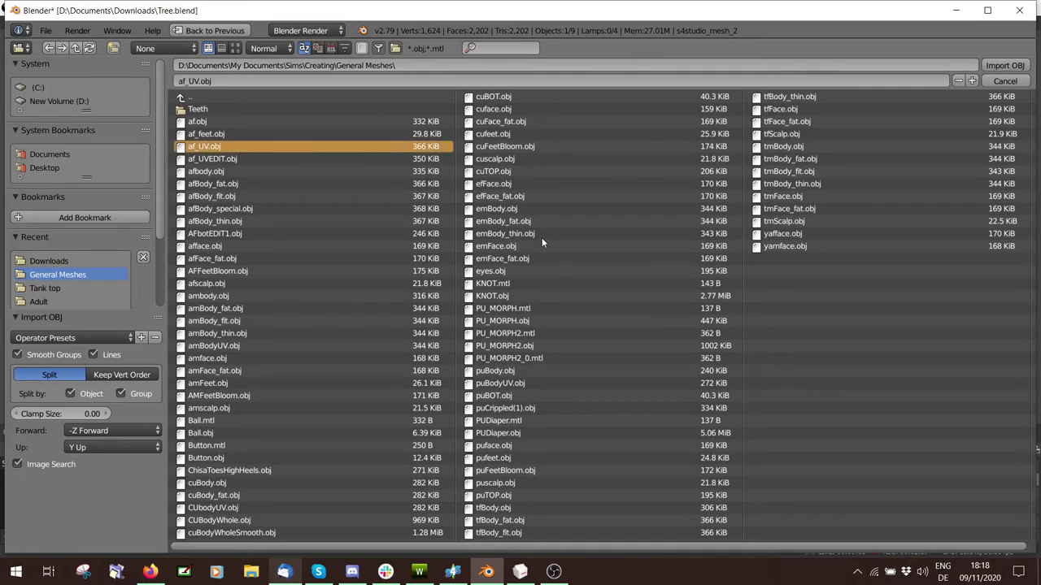
scroll(553, 288, up, 5)
- Select the three s4studio tree meshes and scale them to 0.605
middle_drag(458, 389, 474, 375)
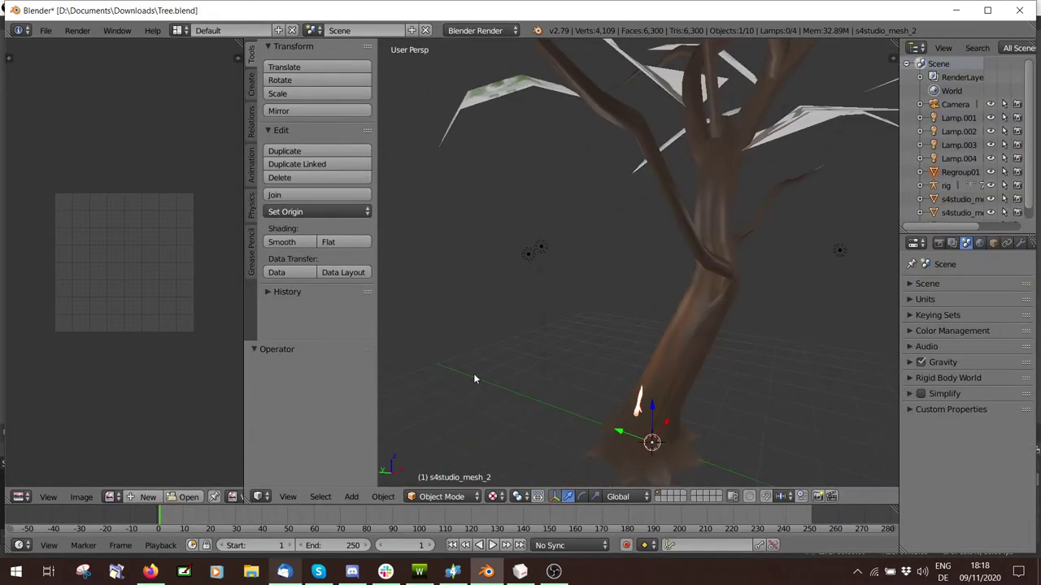
middle_drag(651, 364, 740, 363)
middle_drag(641, 363, 778, 293)
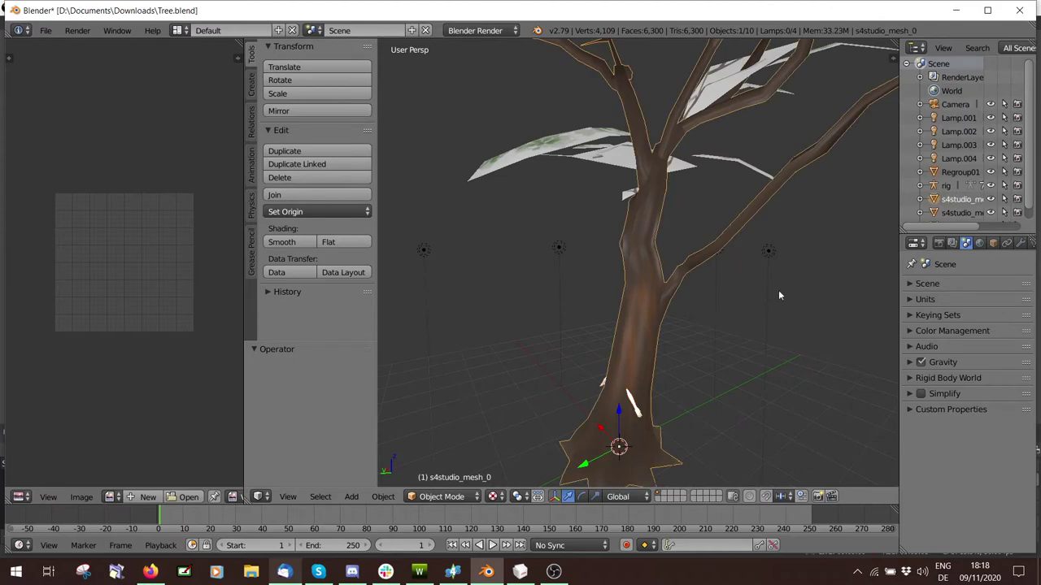
scroll(953, 215, down, 1)
click(959, 188)
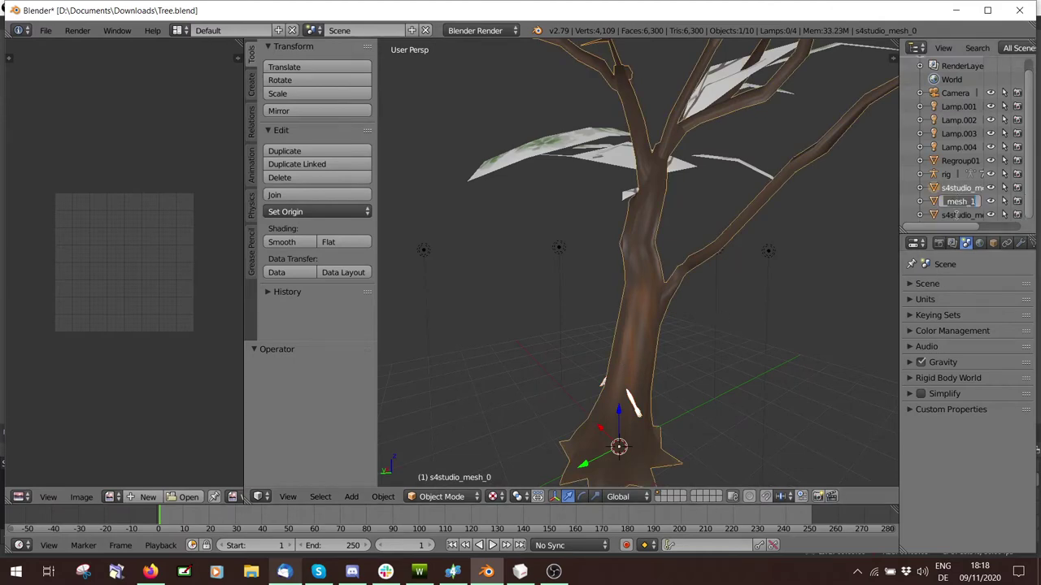
ctrl+click(959, 201)
ctrl+click(960, 214)
scroll(789, 308, down, 6)
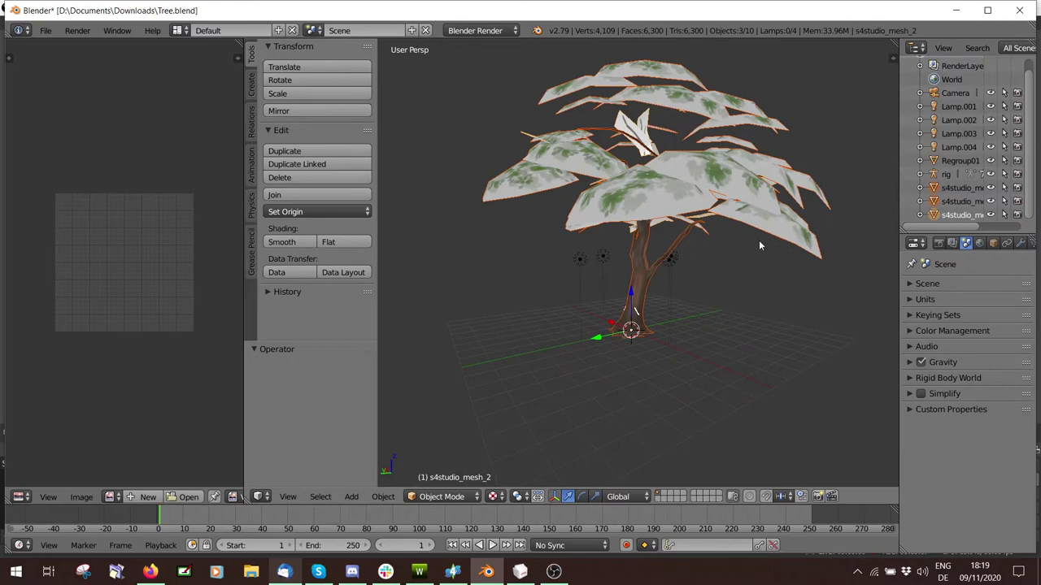
key(s)
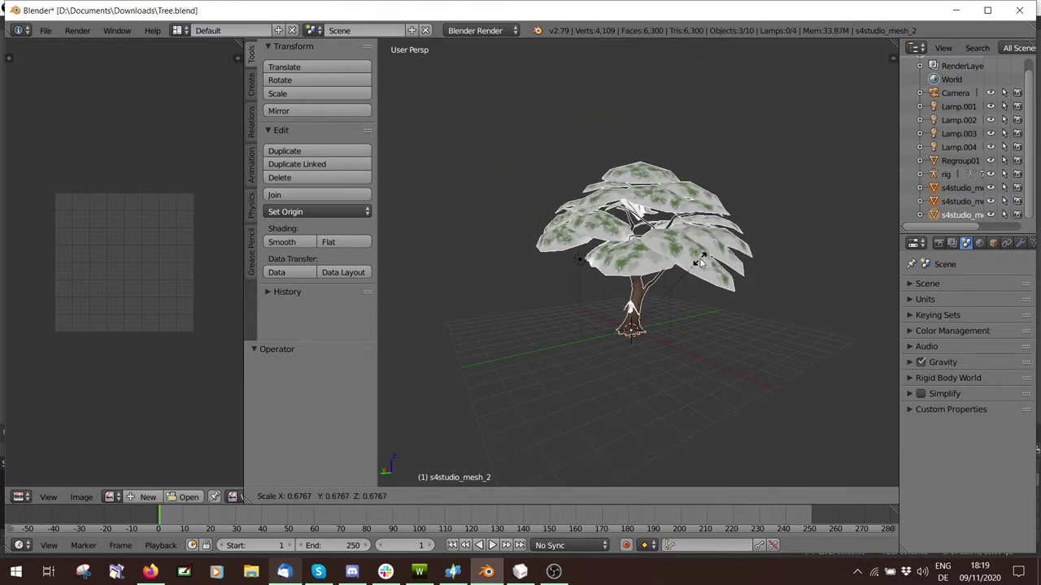
click(687, 262)
scroll(661, 303, up, 7)
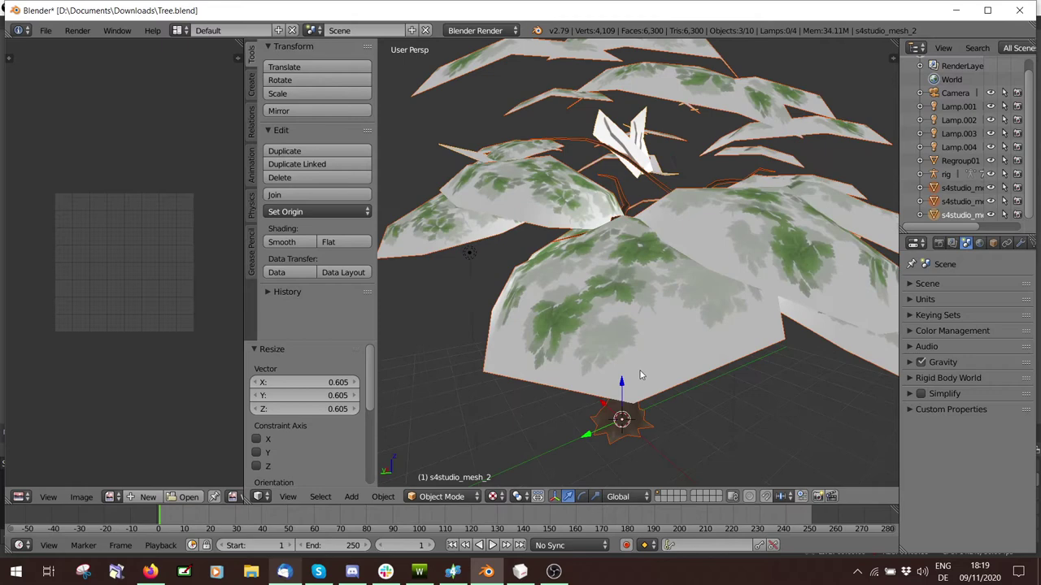
- Check the scaled tree from the right side in orthographic view
key(KP_3)
scroll(657, 299, down, 2)
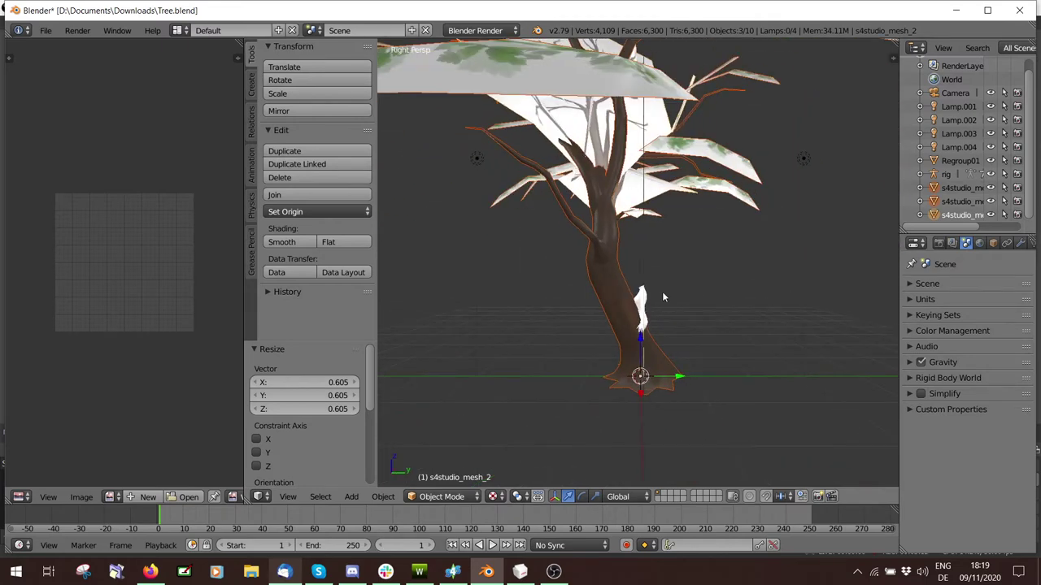
key(KP_5)
scroll(649, 327, up, 2)
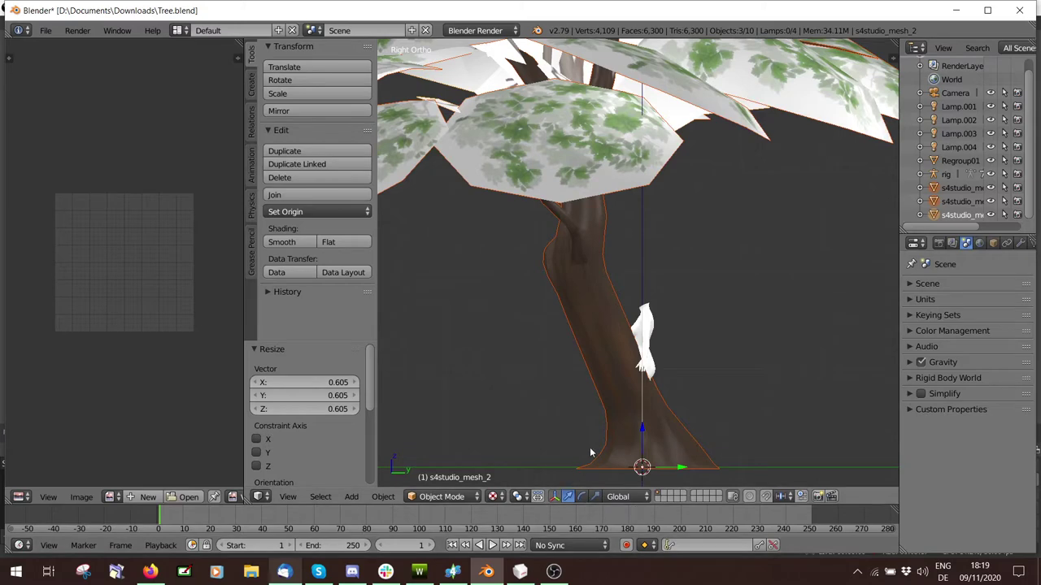
middle_drag(591, 453, 615, 373)
- Delete the imported Regroup01 figure and add the tree crown mesh to the selection
key(a)
right_click(643, 367)
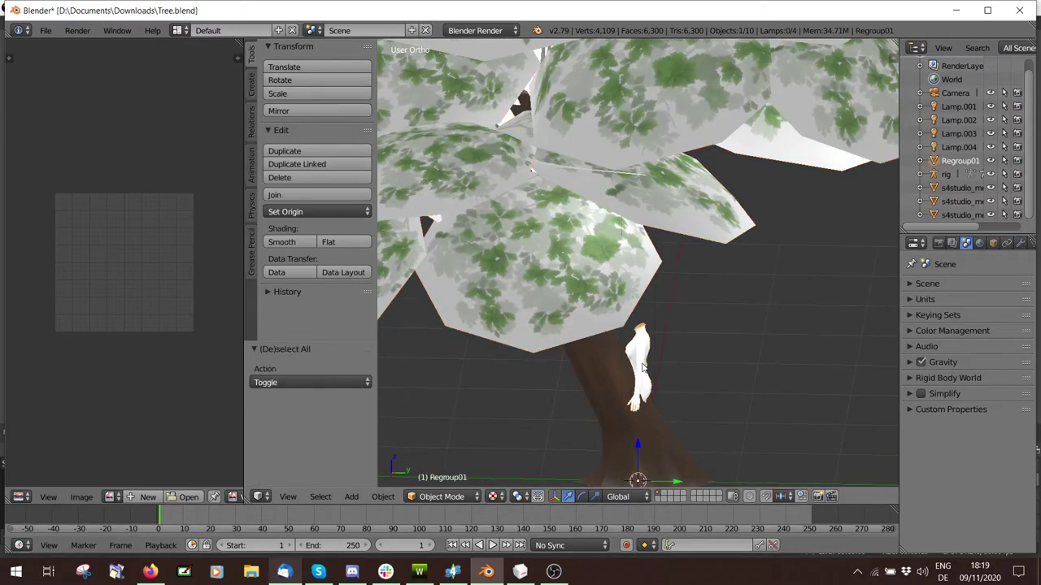
key(x)
click(616, 365)
scroll(616, 365, down, 3)
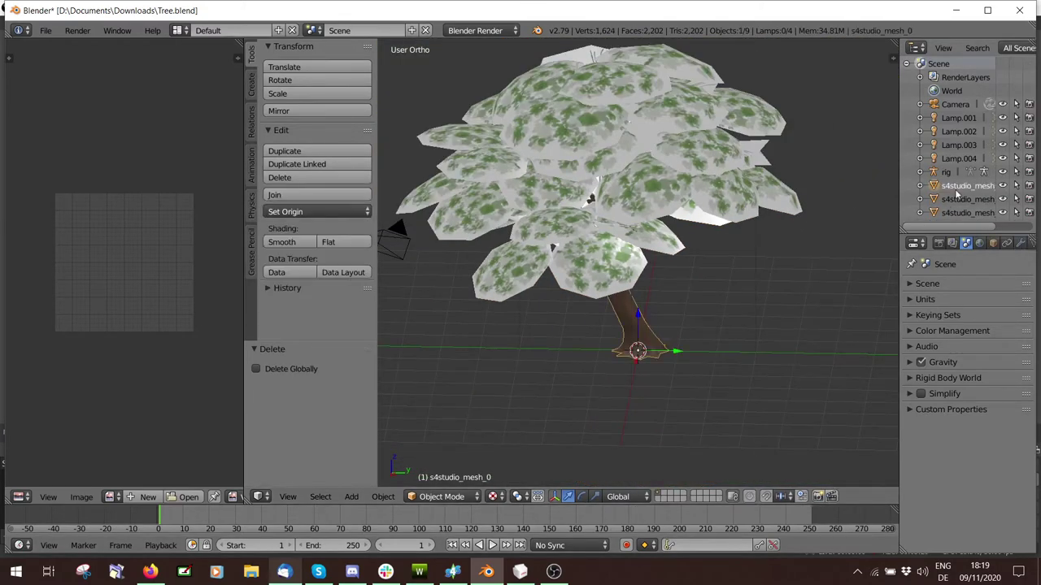
ctrl+click(971, 212)
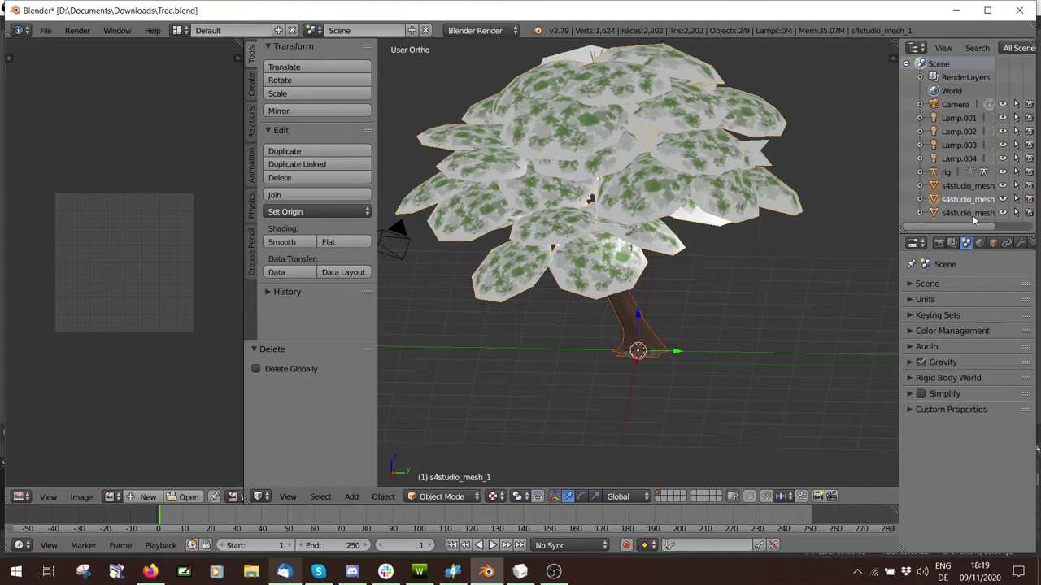
- Export the selected tree meshes as Tree.obj to Downloads with Objects as OBJ Objects unticked
click(49, 30)
mouse_move(114, 300)
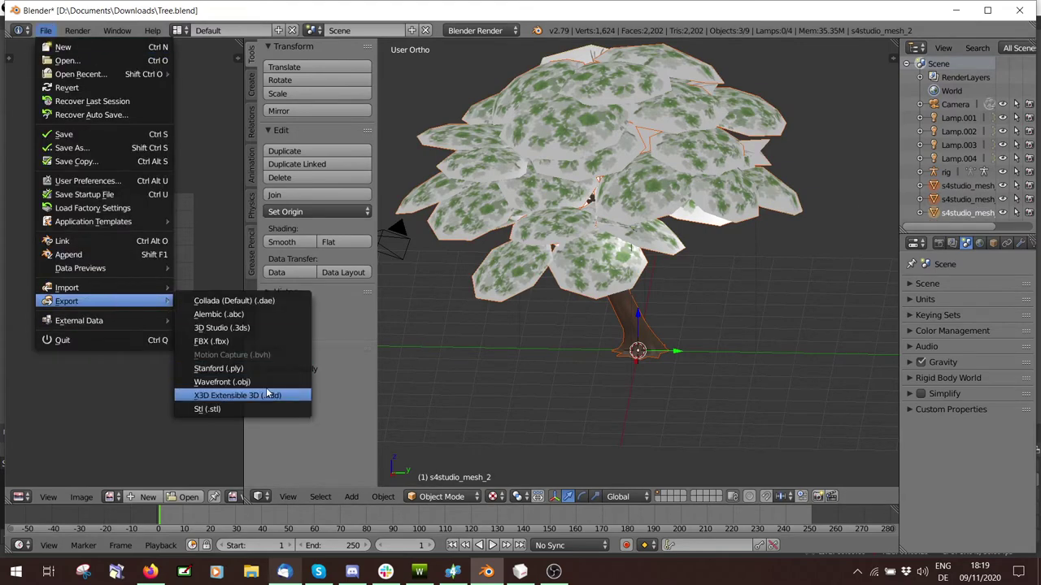
click(244, 382)
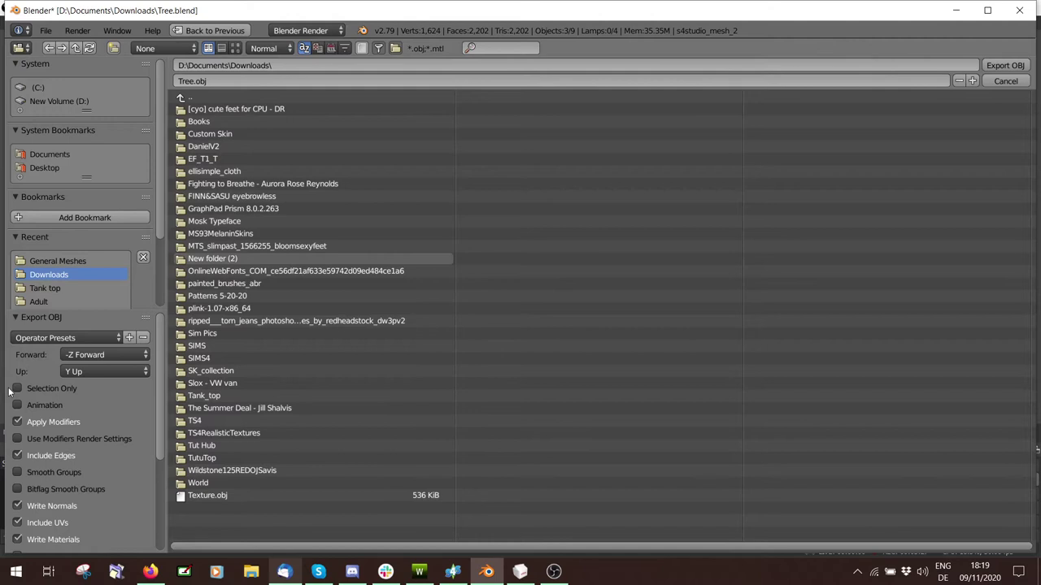
scroll(68, 505, down, 3)
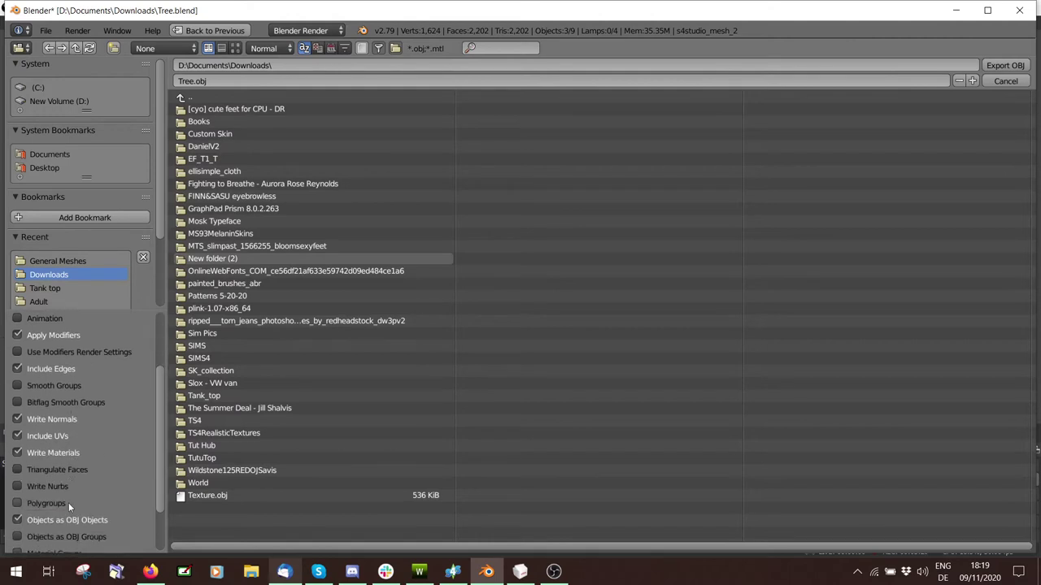
click(18, 521)
scroll(75, 535, up, 3)
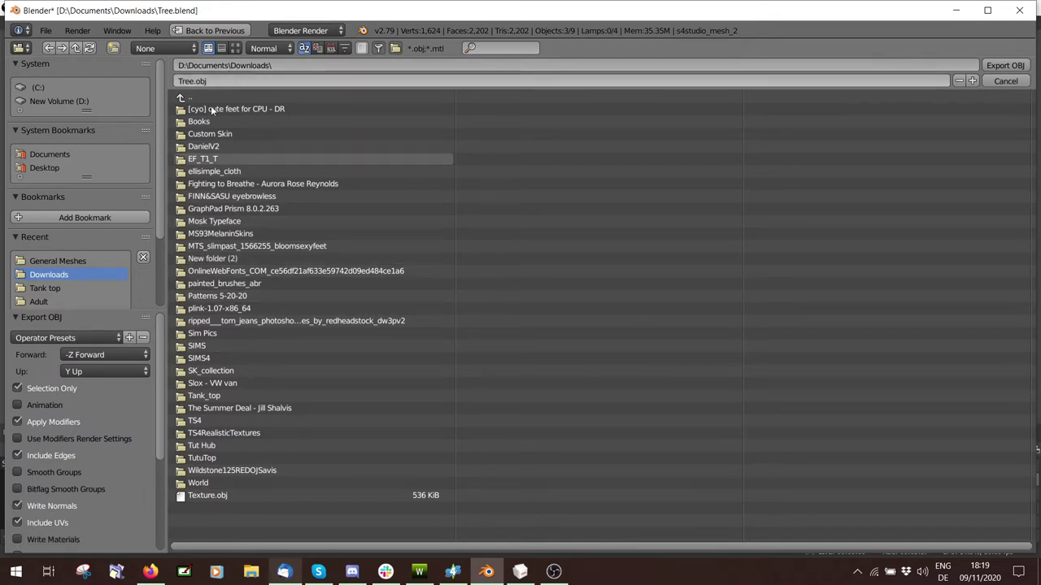
click(1005, 65)
middle_drag(590, 195, 401, 357)
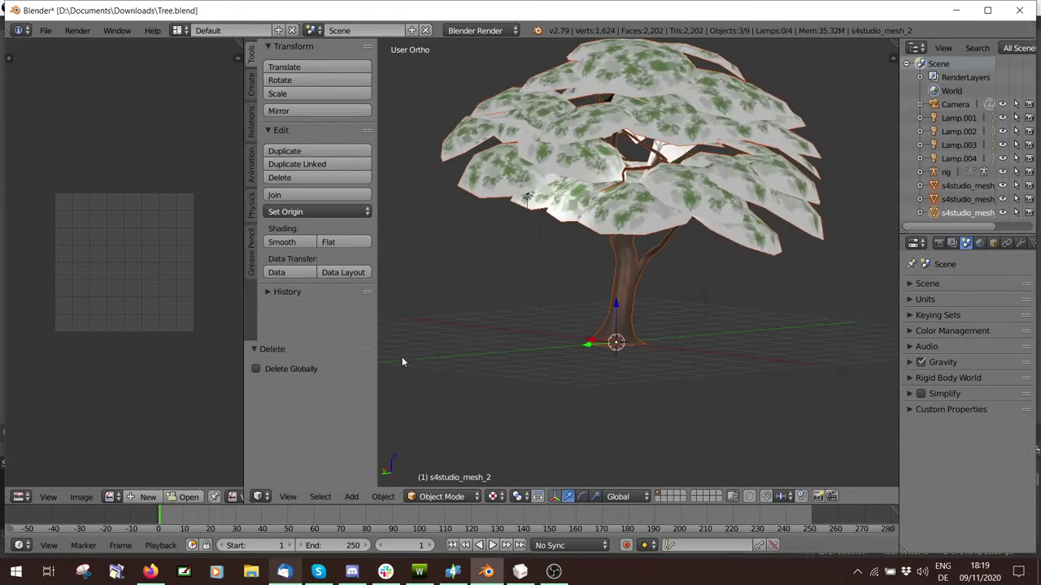
- Close the current tree project in TSR Workshop without saving changes
scroll(444, 342, up, 3)
click(420, 573)
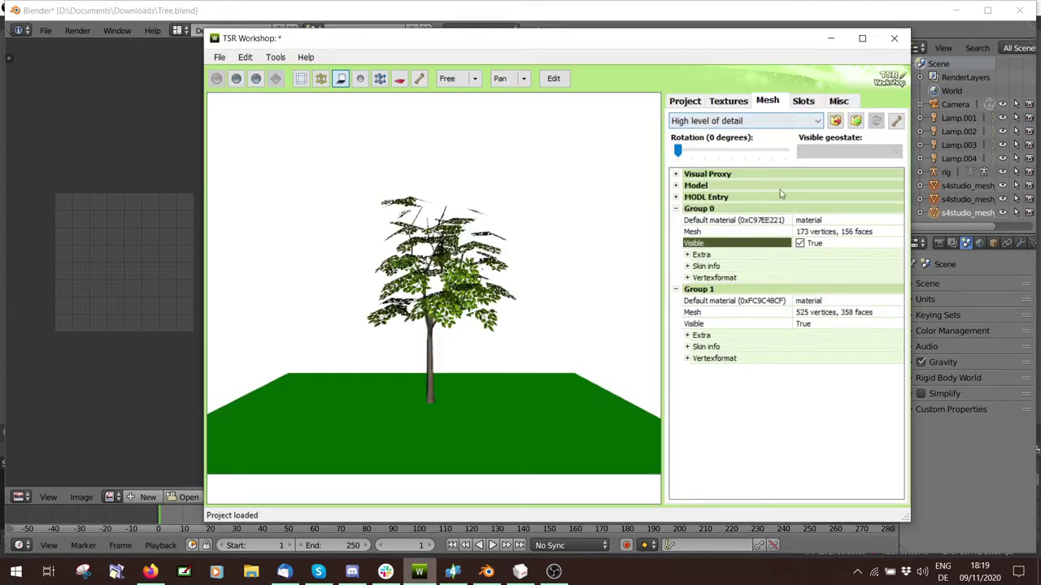
click(219, 56)
click(239, 131)
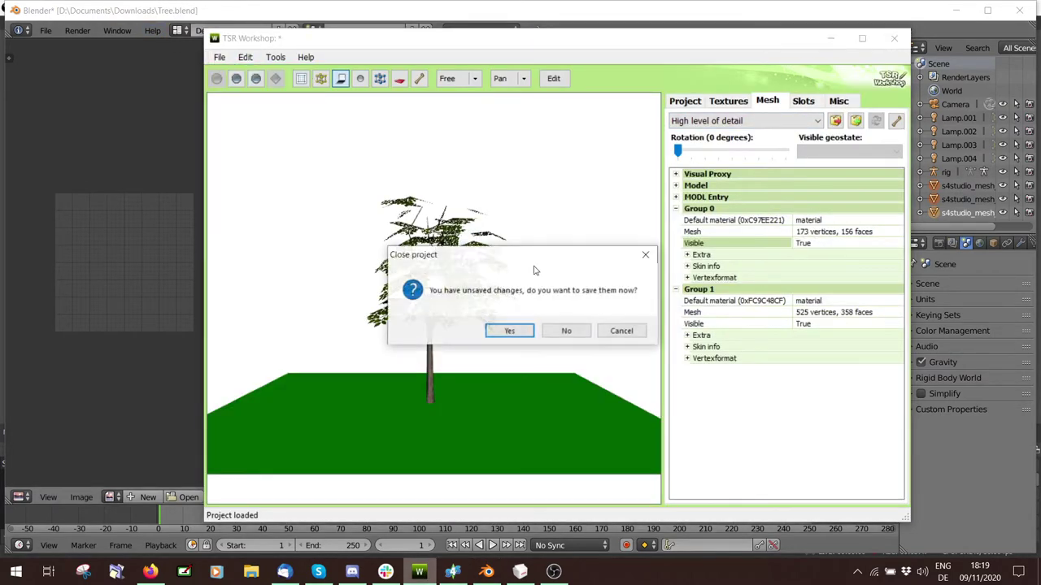
click(566, 333)
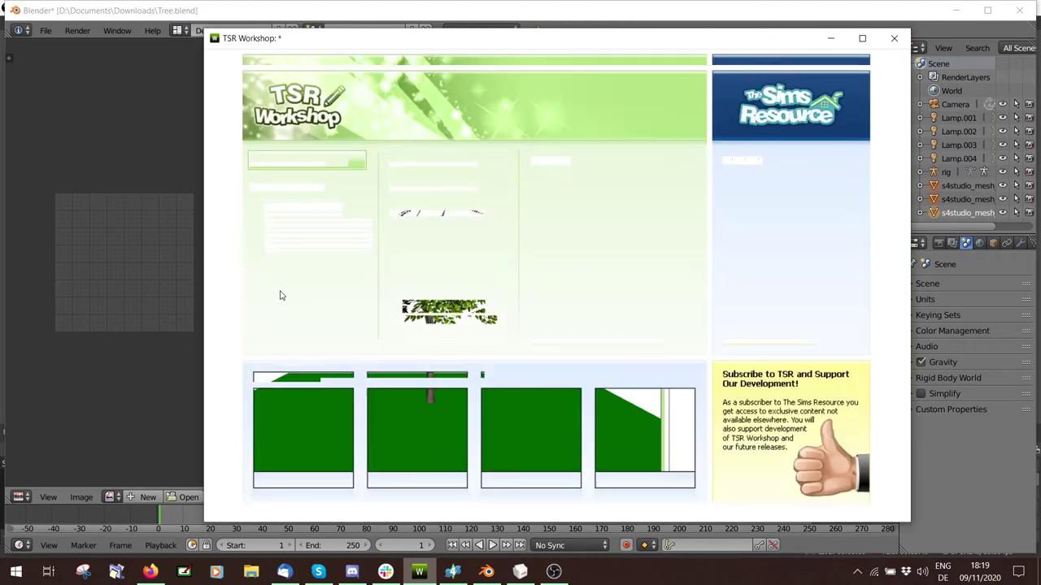
- Start a new project imported from the Build_pla_SIMPLYTS4OakMossTree package, reaching the Finished page
click(317, 297)
click(751, 422)
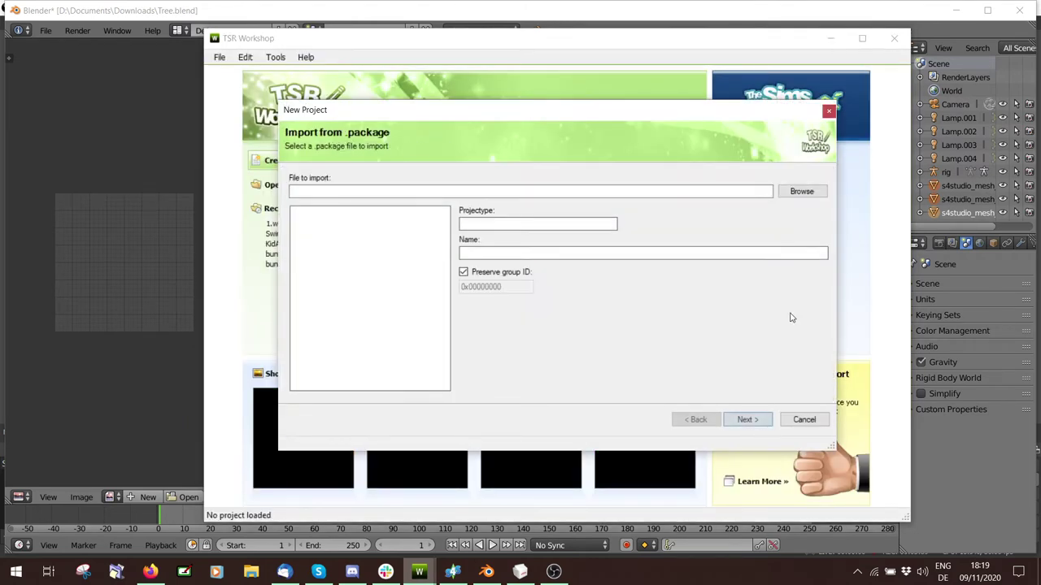
click(807, 195)
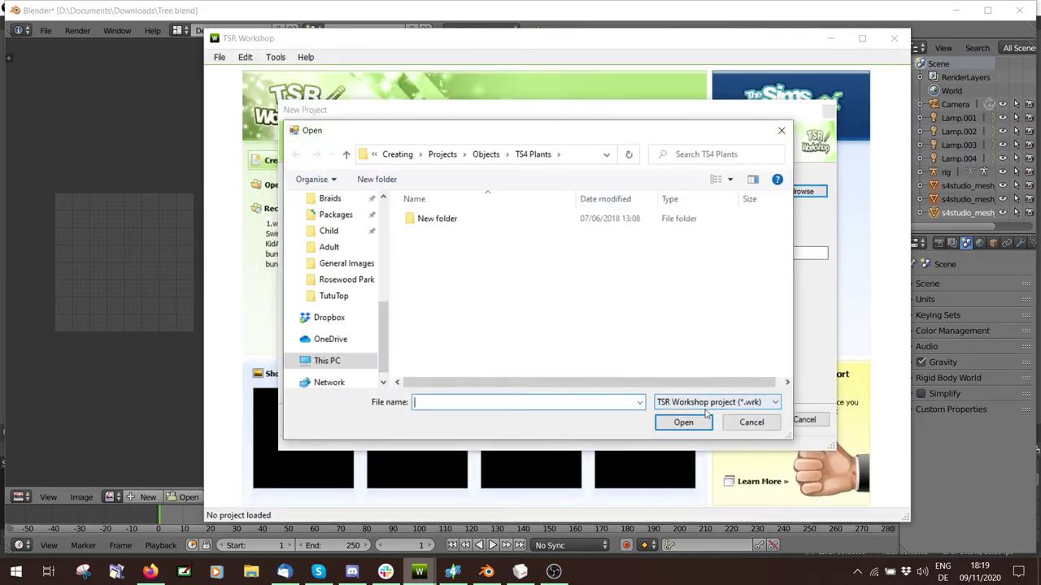
click(705, 402)
click(708, 423)
scroll(582, 317, down, 4)
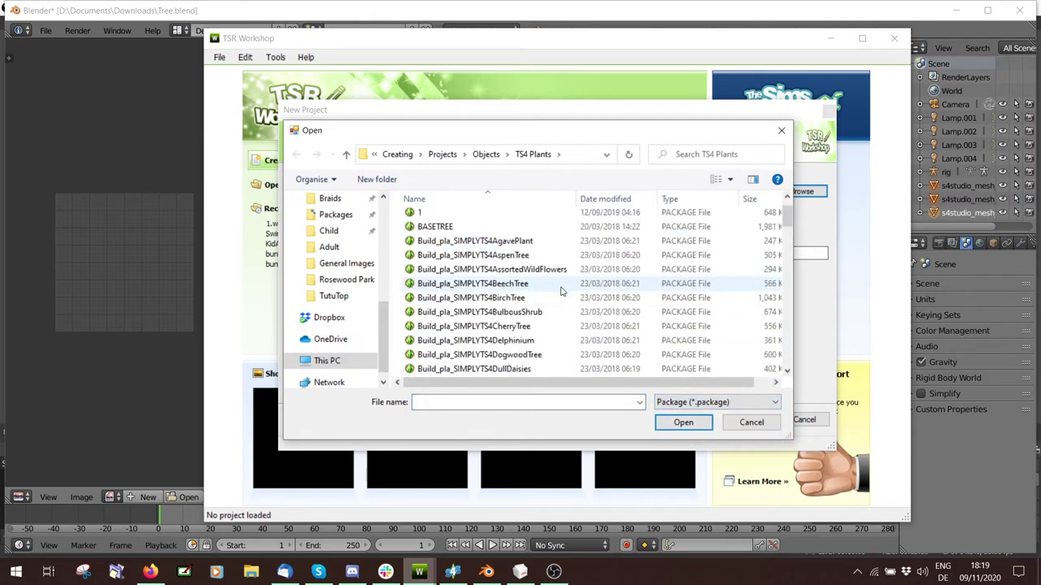
scroll(560, 291, down, 4)
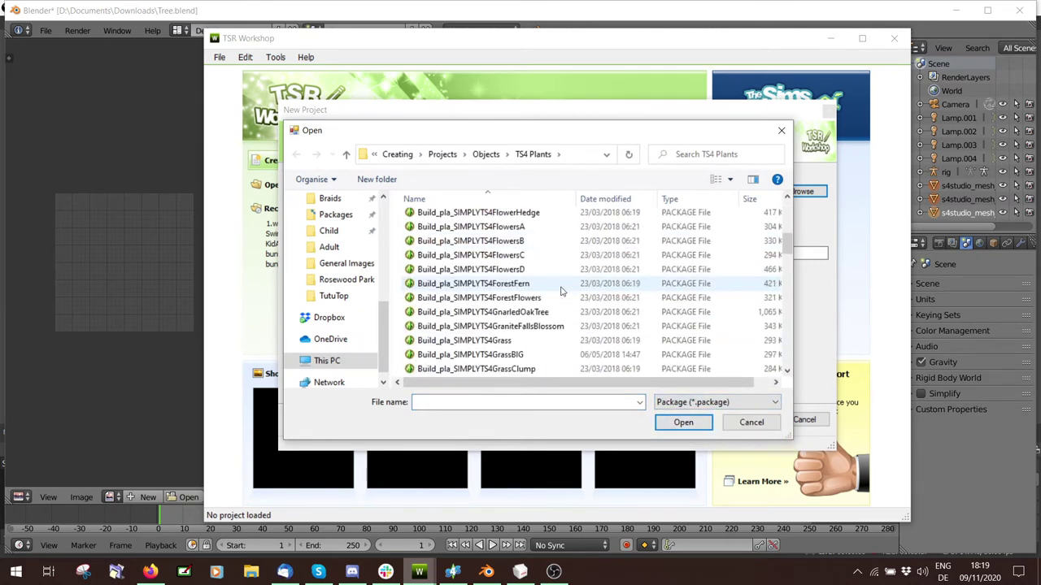
scroll(560, 291, down, 4)
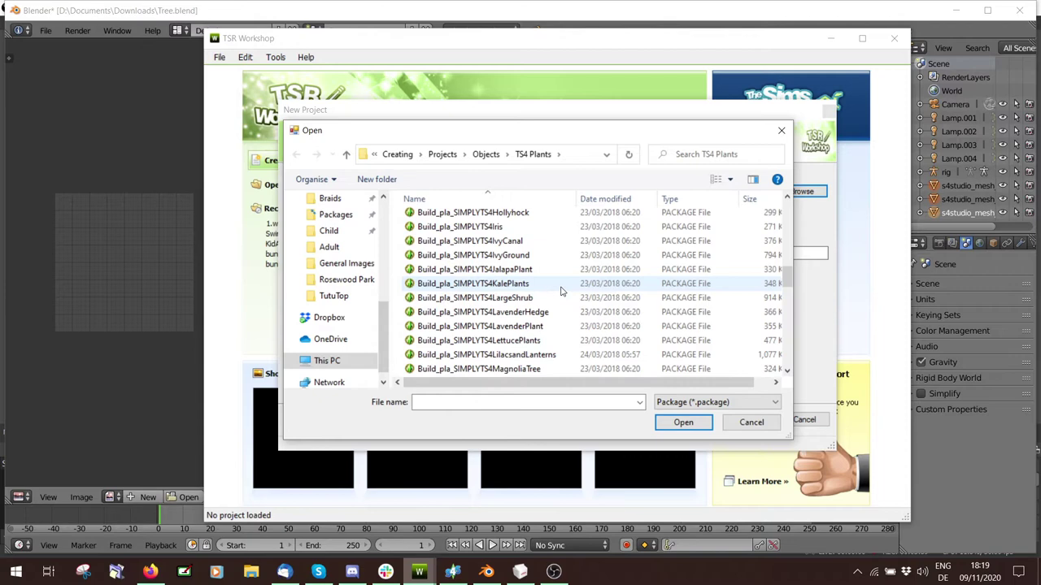
scroll(561, 291, down, 3)
double_click(538, 326)
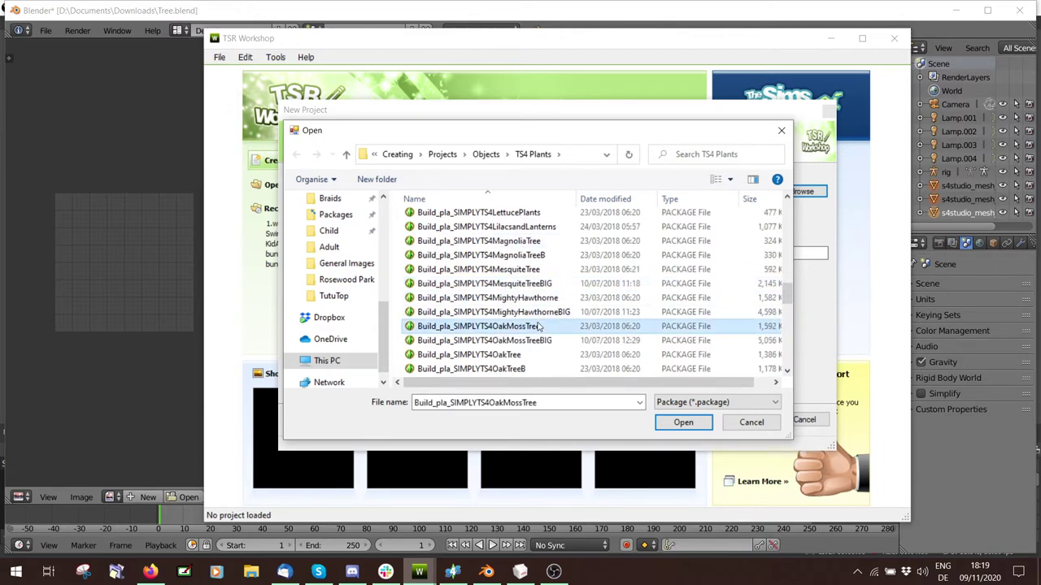
click(752, 419)
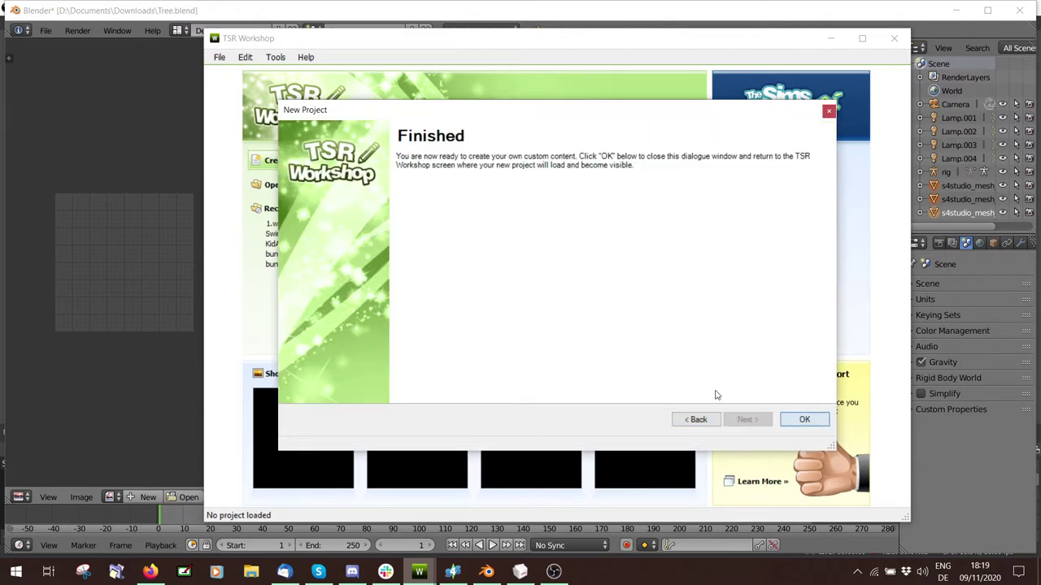
- Finish the oak moss tree project and toggle each mesh group's visibility, identifying Group 0 as the trunk
key(Return)
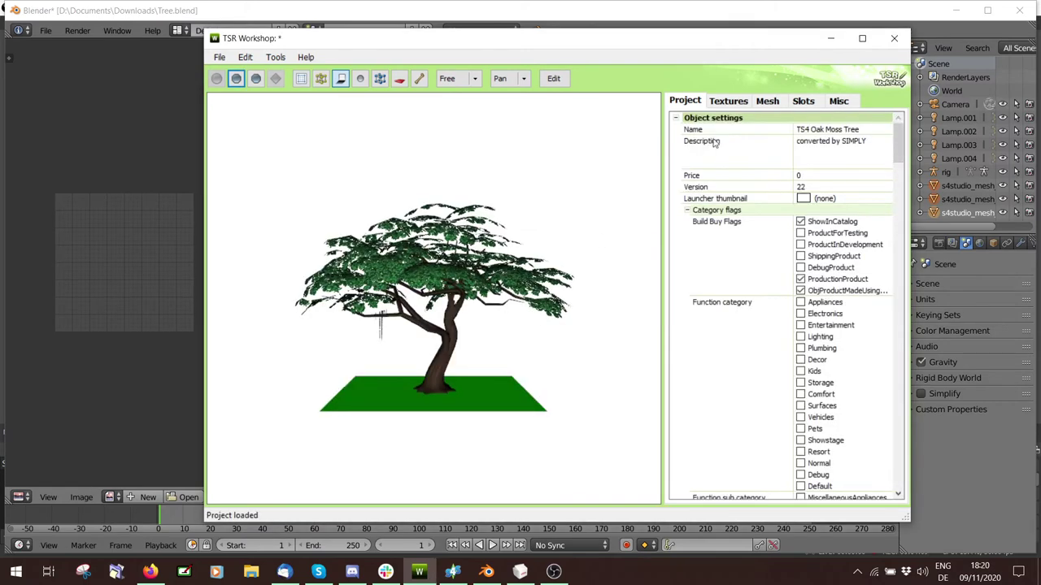
click(767, 102)
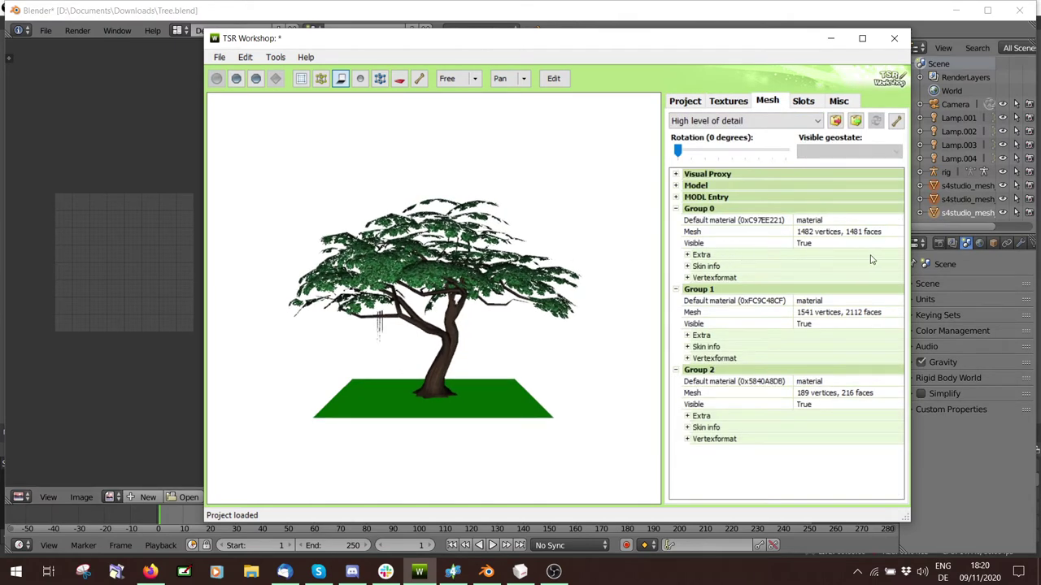
double_click(808, 244)
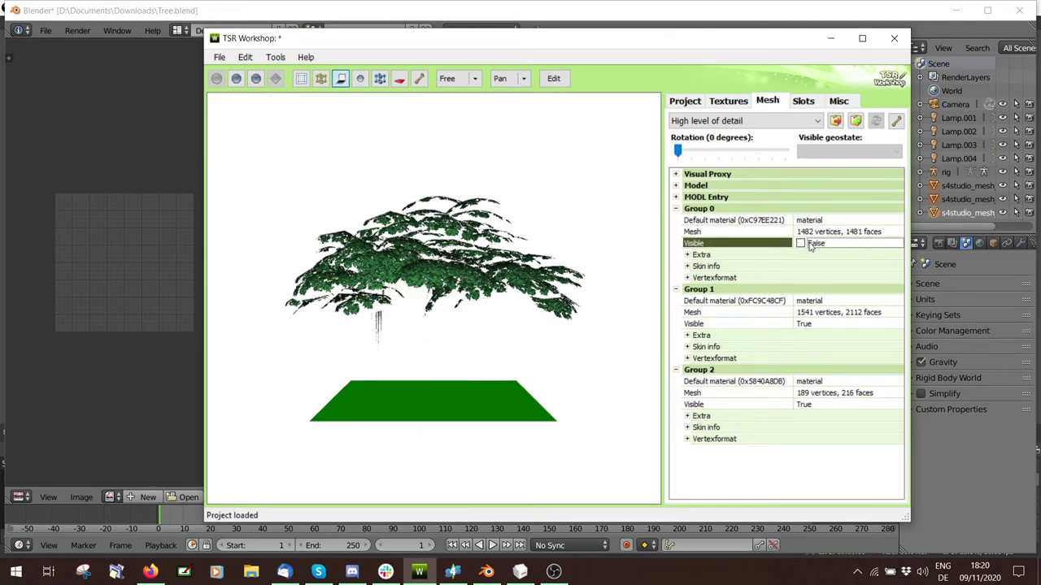
click(810, 246)
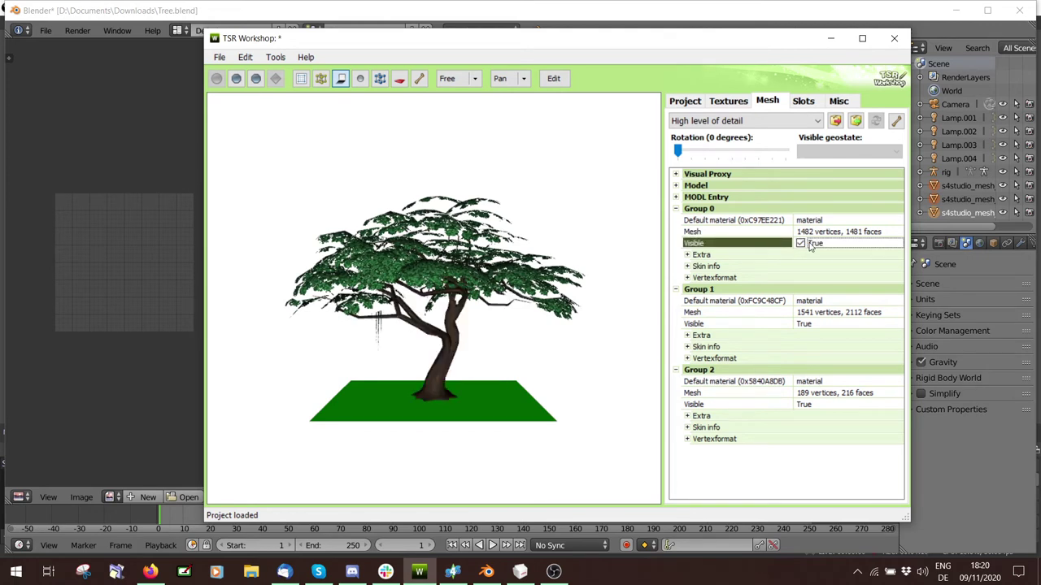
click(813, 324)
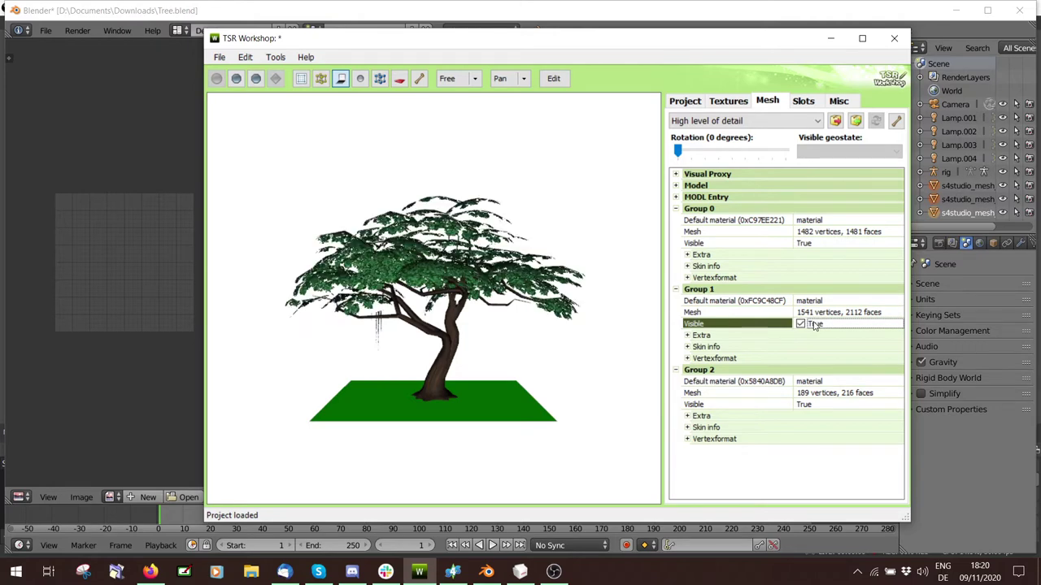
double_click(812, 409)
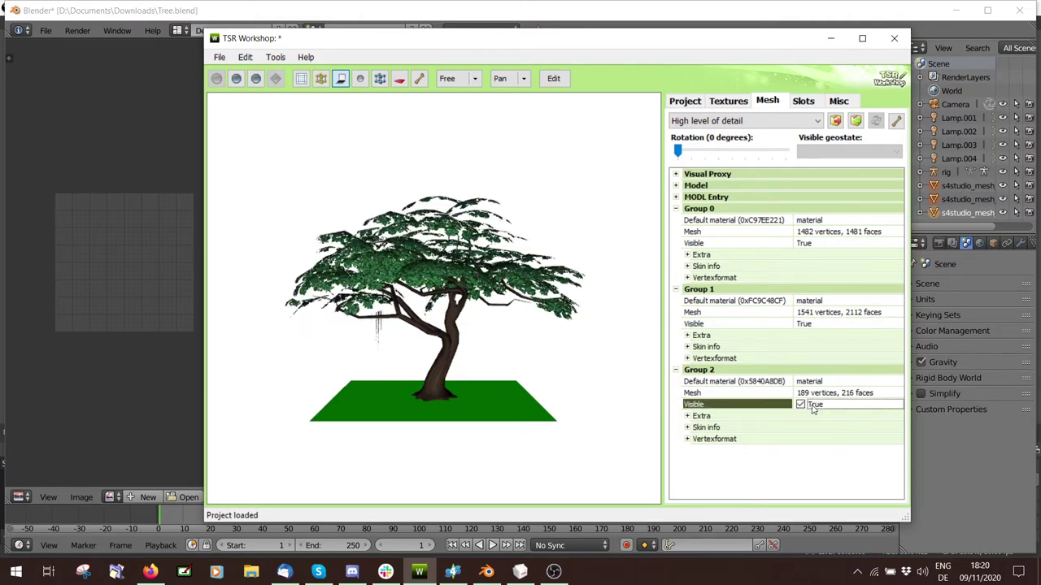
scroll(374, 332, up, 2)
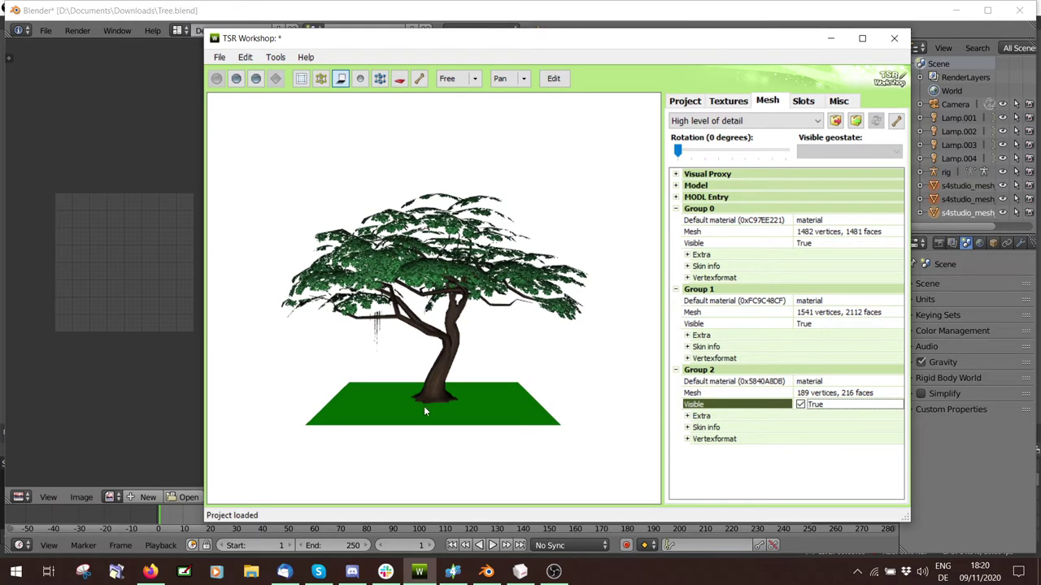
- Export the high-detail mesh from TSR Workshop as a Workshop Object named Ref in Downloads
click(520, 572)
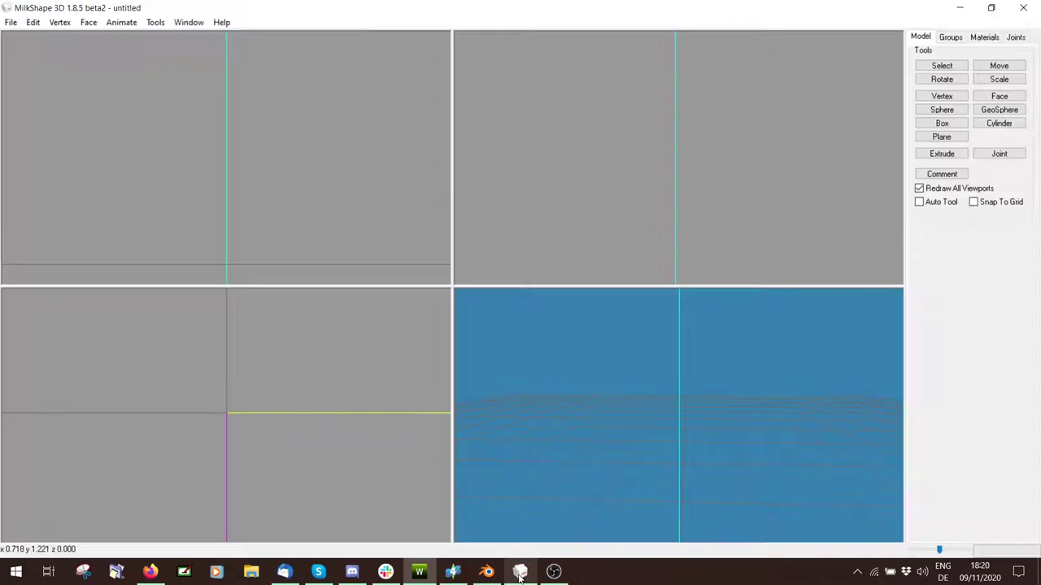
click(8, 22)
click(418, 572)
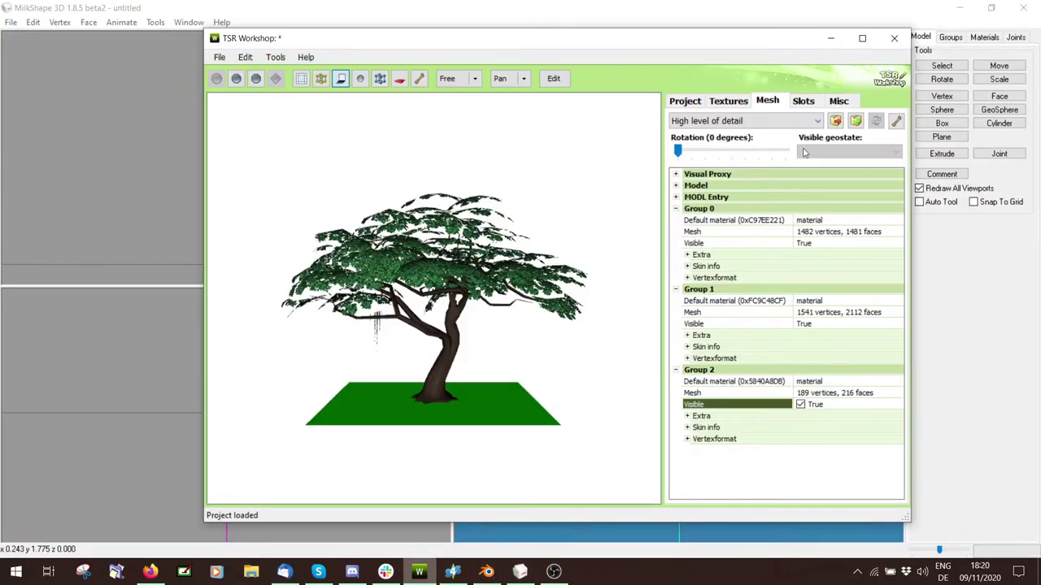
click(835, 119)
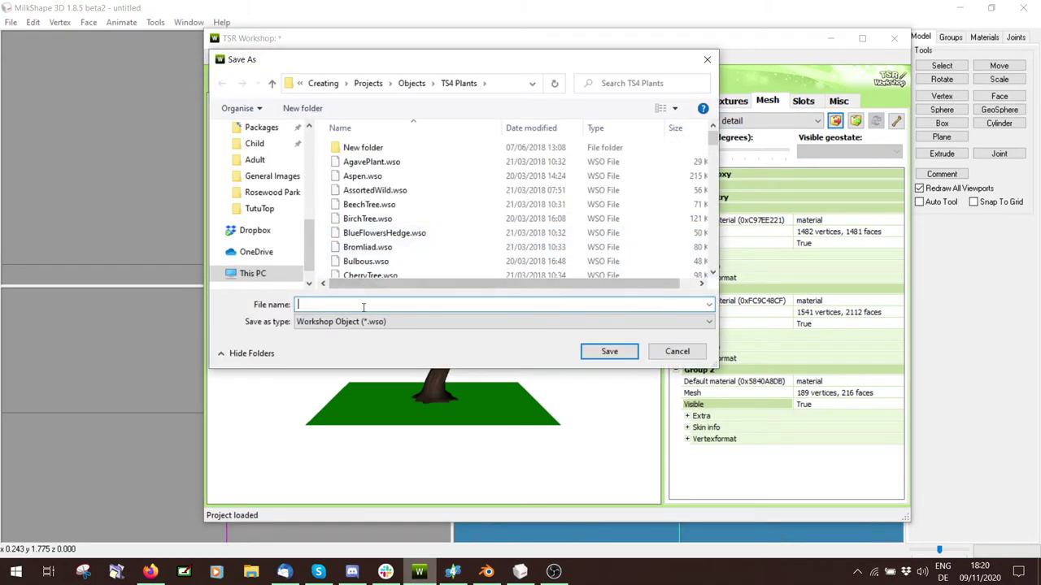
scroll(244, 203, up, 5)
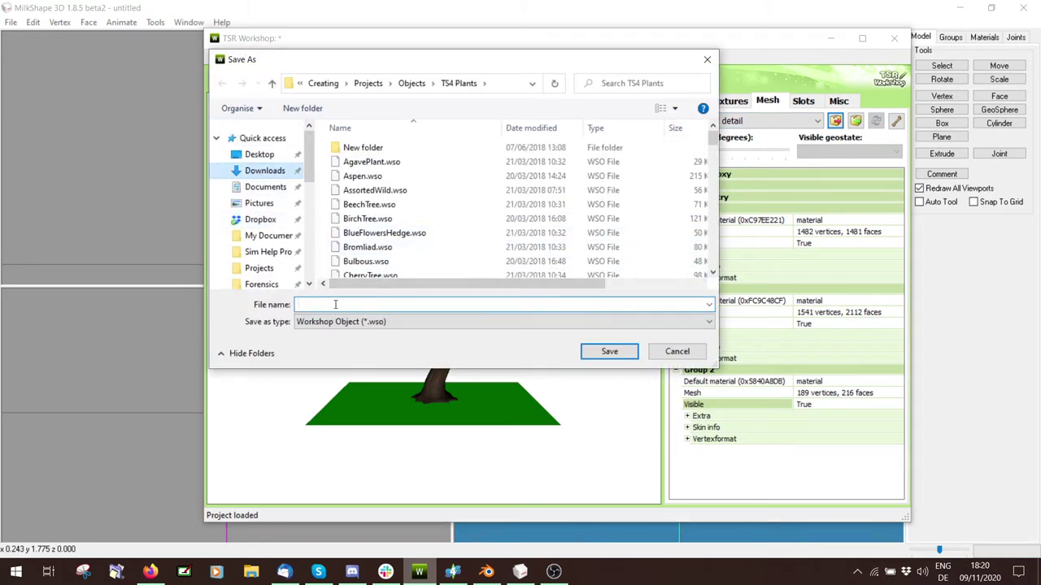
text(Ref)
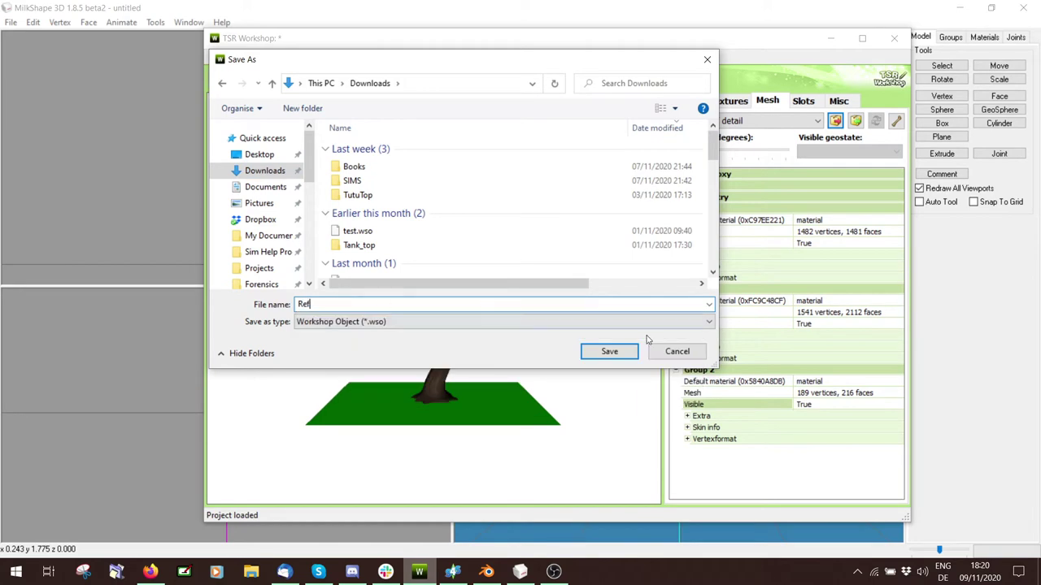
click(610, 351)
click(545, 332)
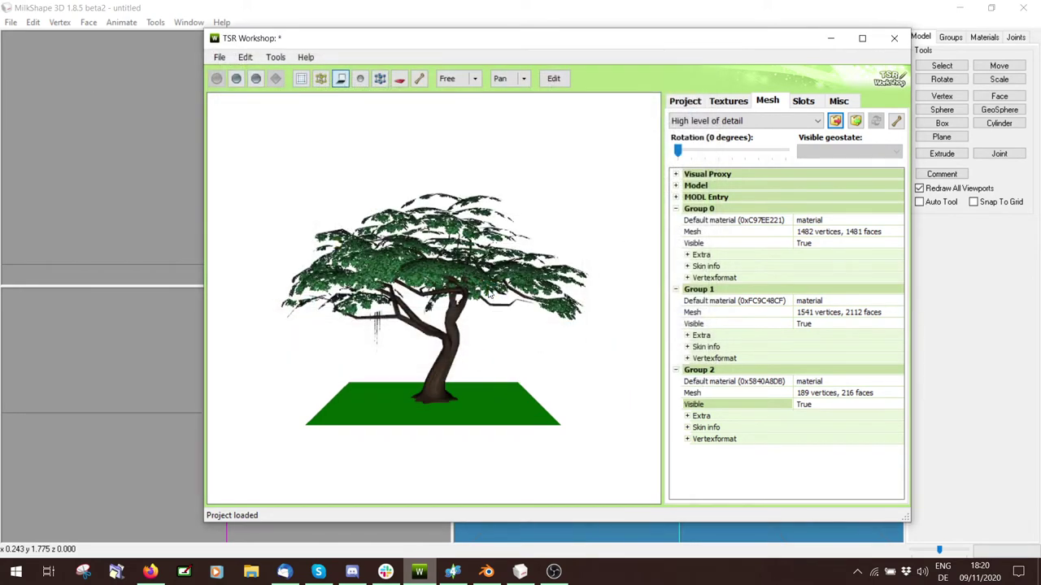
click(12, 22)
- Import Ref.wso into MilkShape 3D as a TSR Workshop object
mouse_move(67, 118)
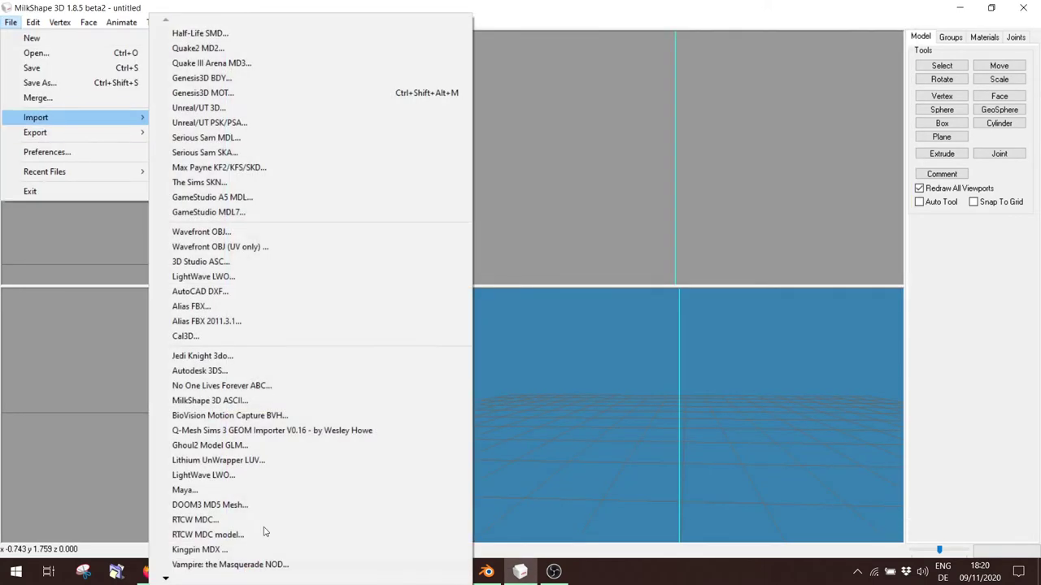
mouse_move(188, 579)
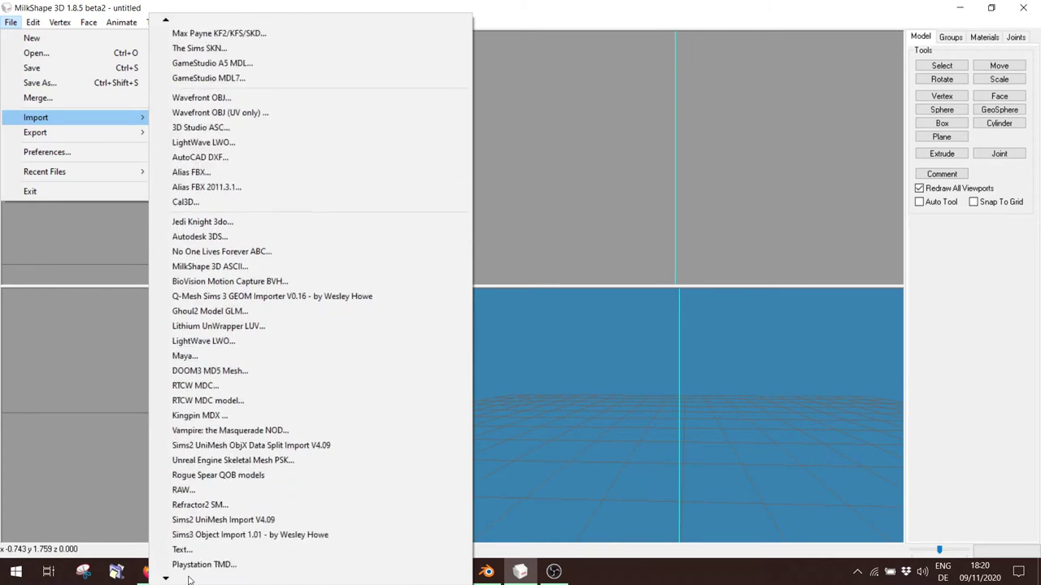
click(203, 531)
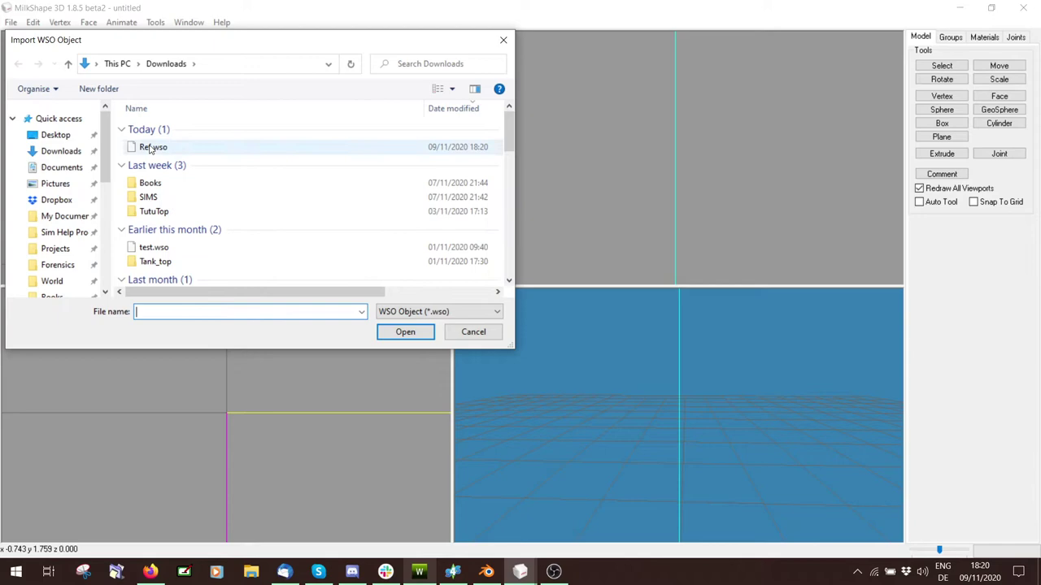
double_click(149, 148)
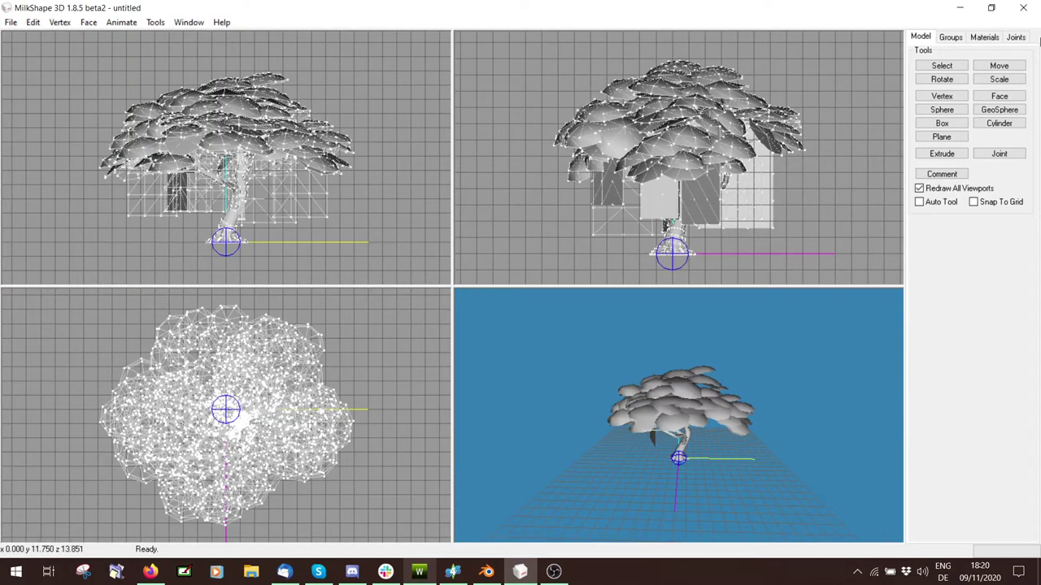
- Hide the skeleton and draw vertices with bone colours, orbiting to see the tree shown yellow
click(189, 23)
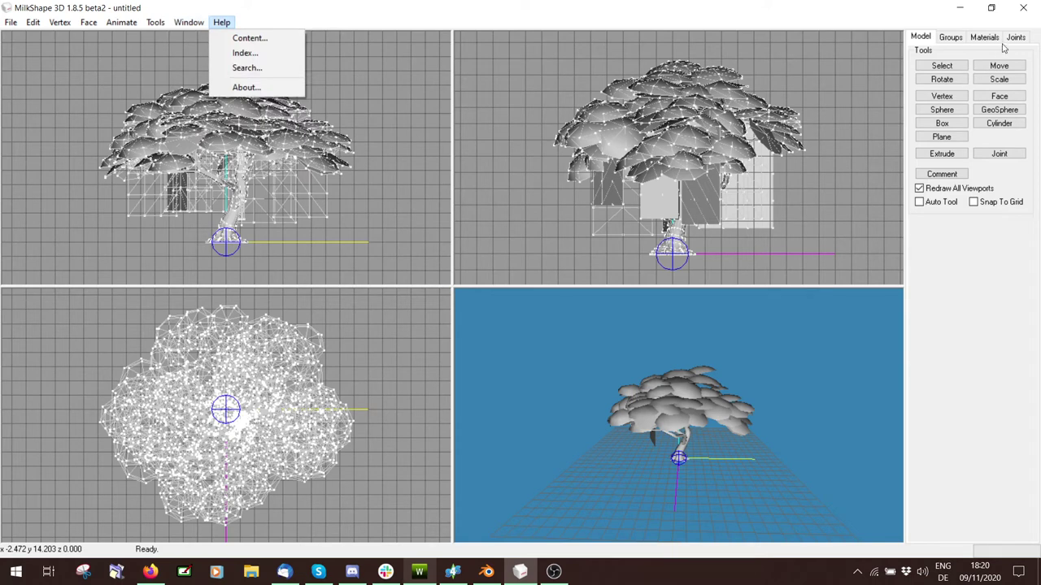
click(951, 39)
click(976, 38)
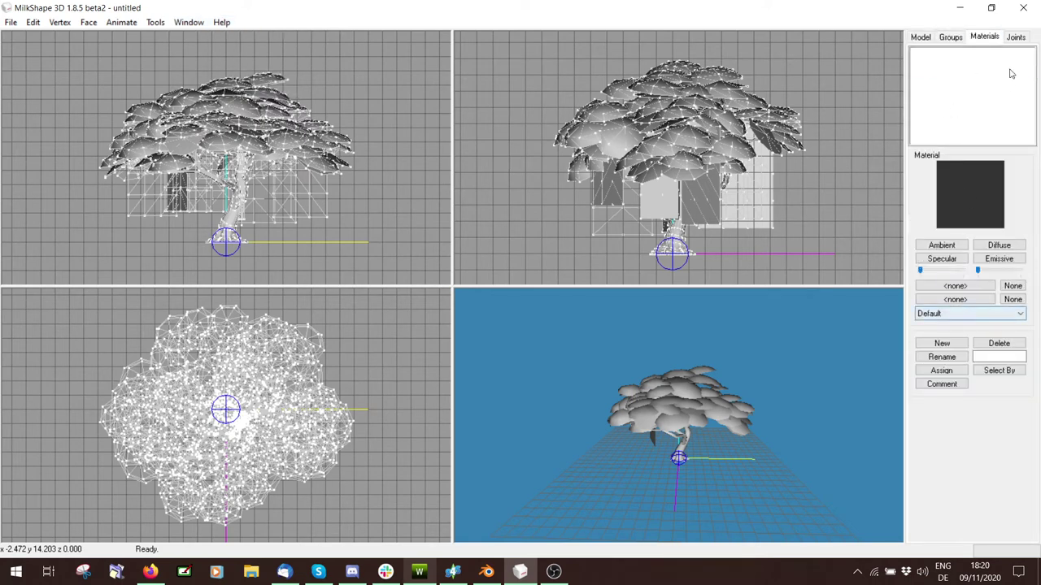
click(1015, 38)
click(920, 250)
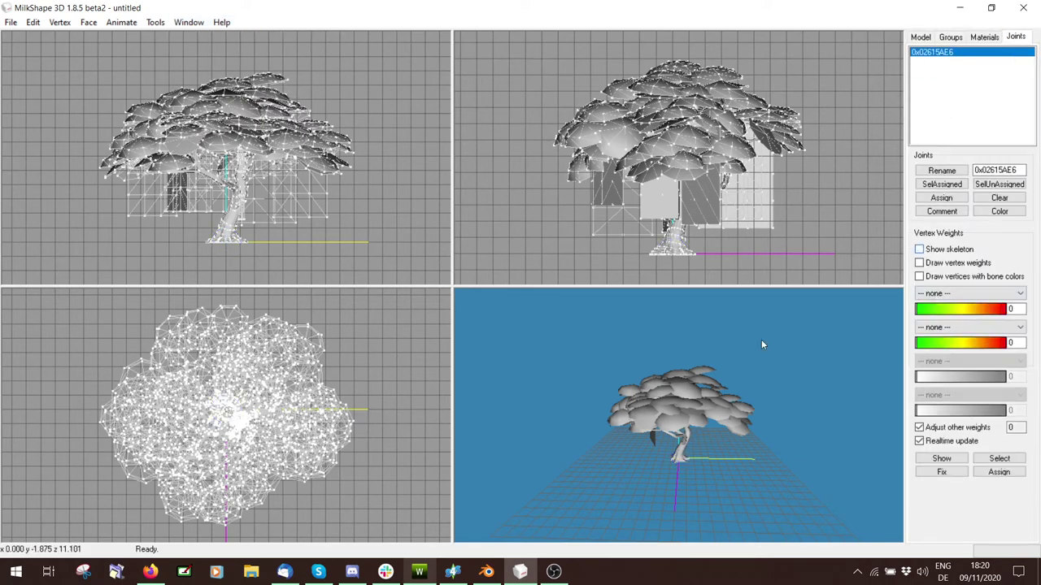
scroll(708, 325, up, 3)
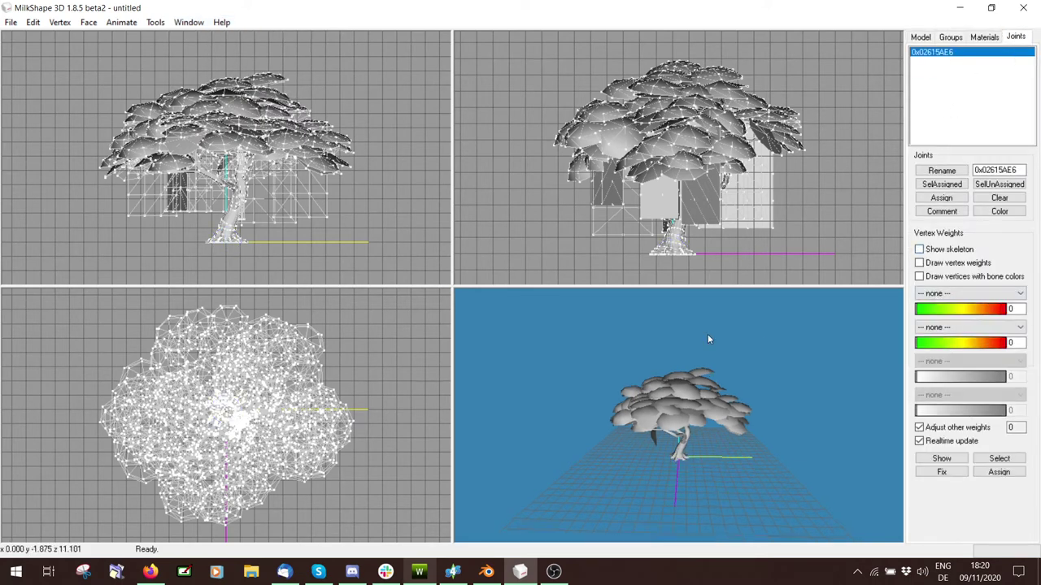
click(919, 276)
scroll(676, 472, down, 2)
scroll(677, 473, up, 5)
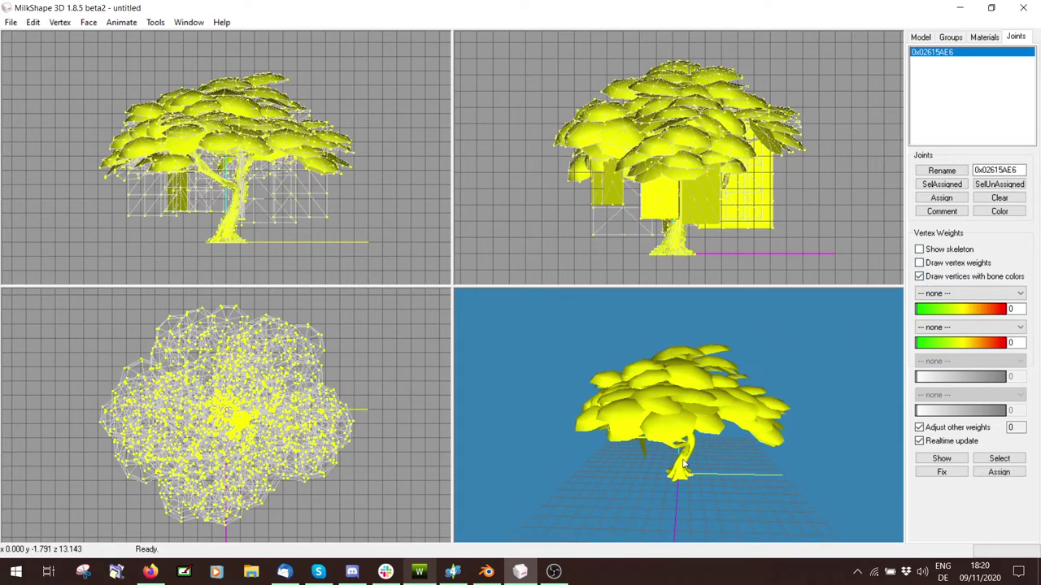
drag(684, 463, 767, 220)
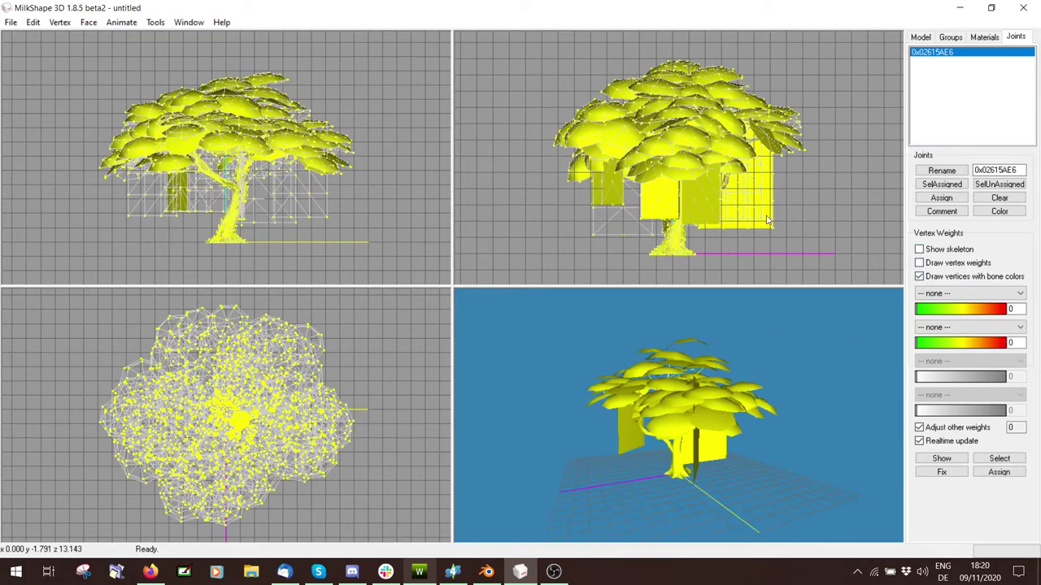
click(950, 36)
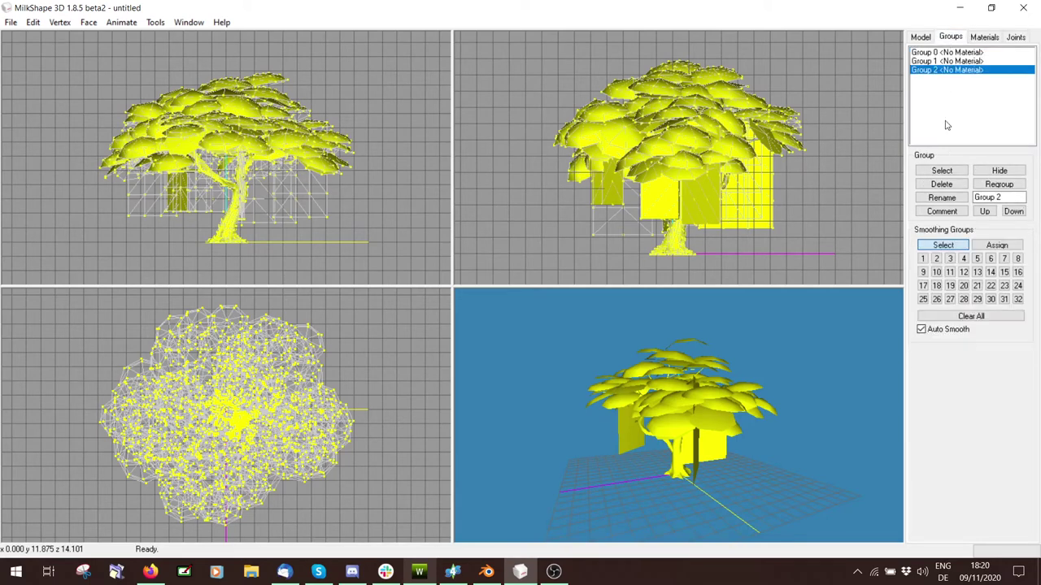
- Delete the reference model's groups and import the Tree Wavefront OBJ from Downloads
click(941, 185)
click(942, 185)
click(941, 184)
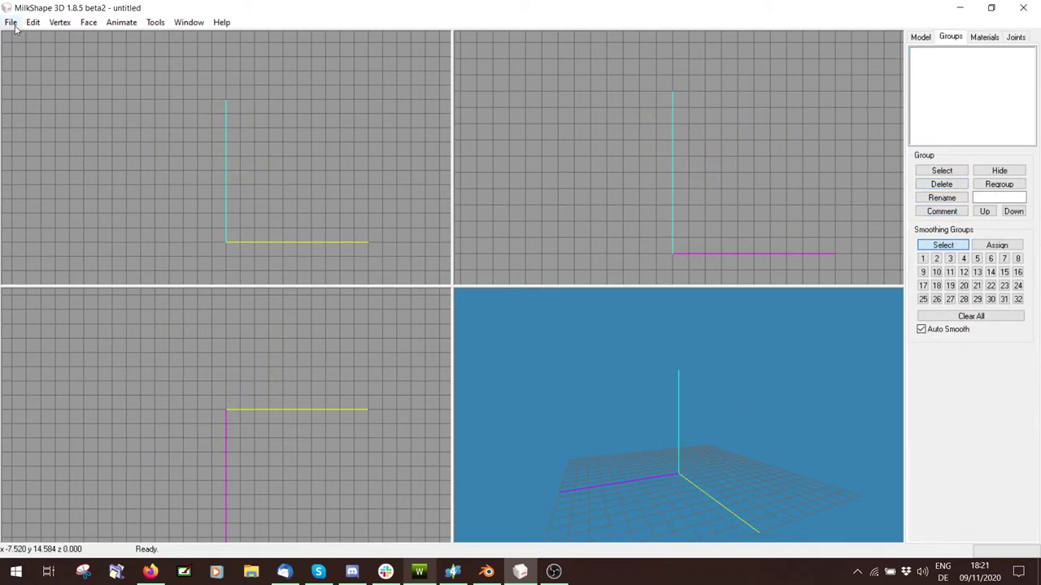
click(11, 22)
mouse_move(49, 117)
click(207, 72)
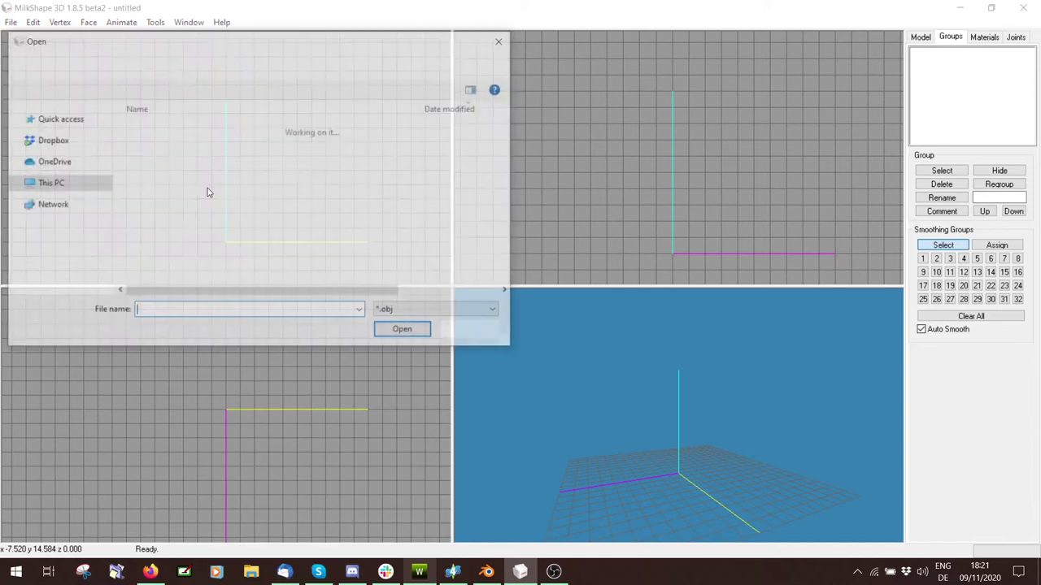
double_click(146, 147)
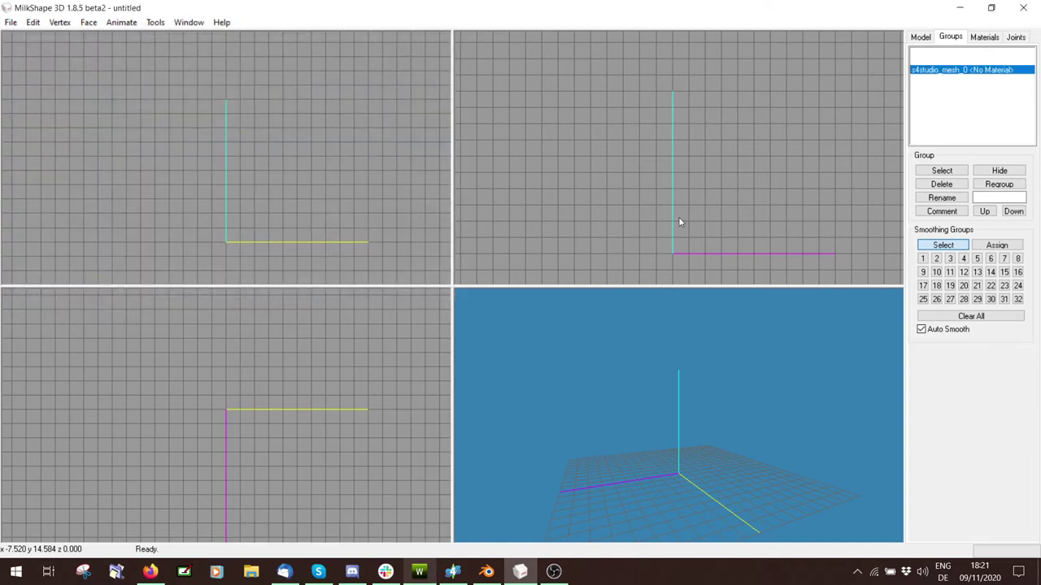
- Select all vertices and assign them to joint 0x02615AE6 at weight 100
click(31, 22)
click(72, 123)
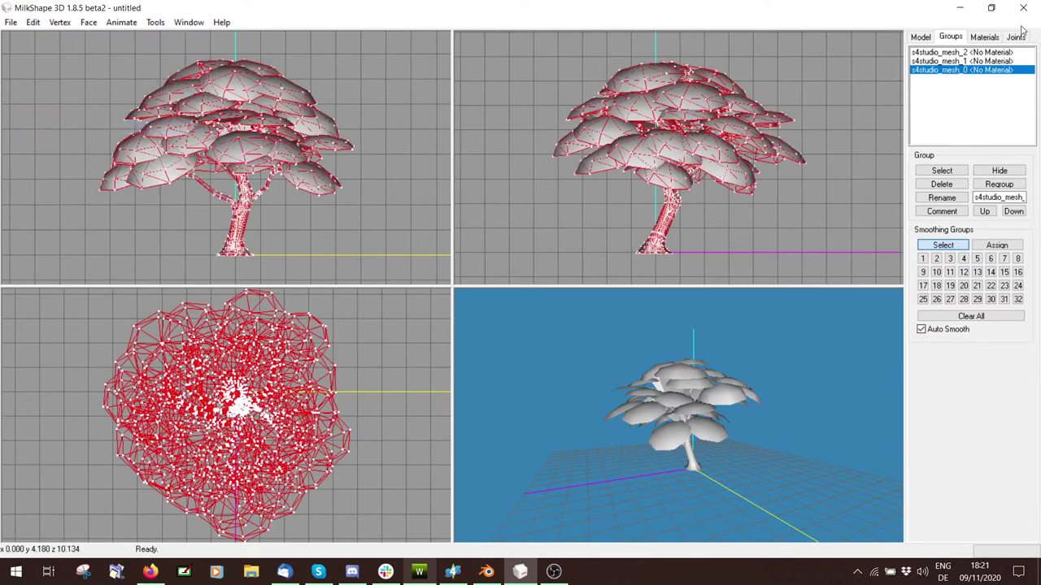
click(1016, 36)
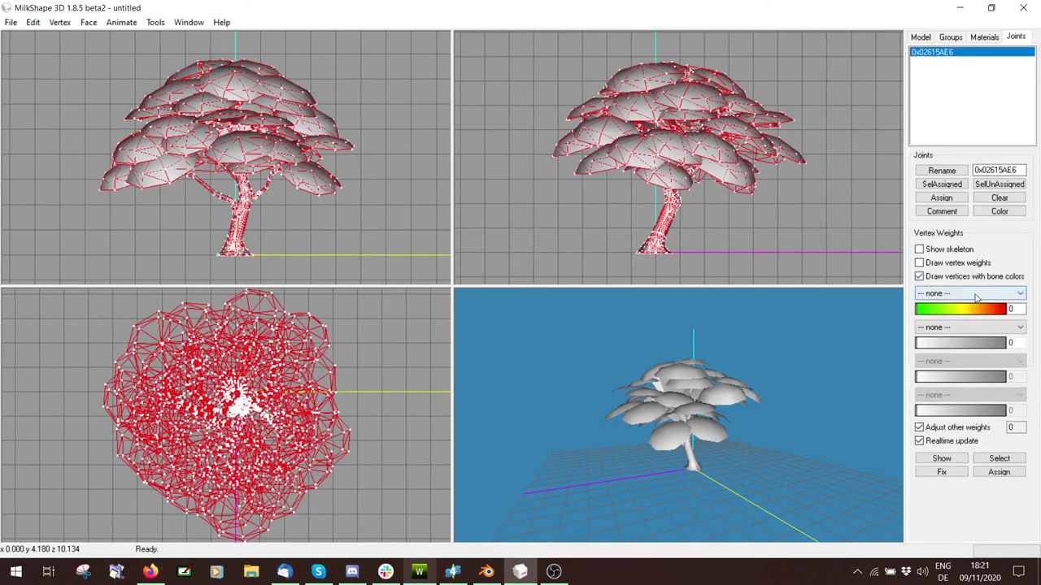
click(965, 298)
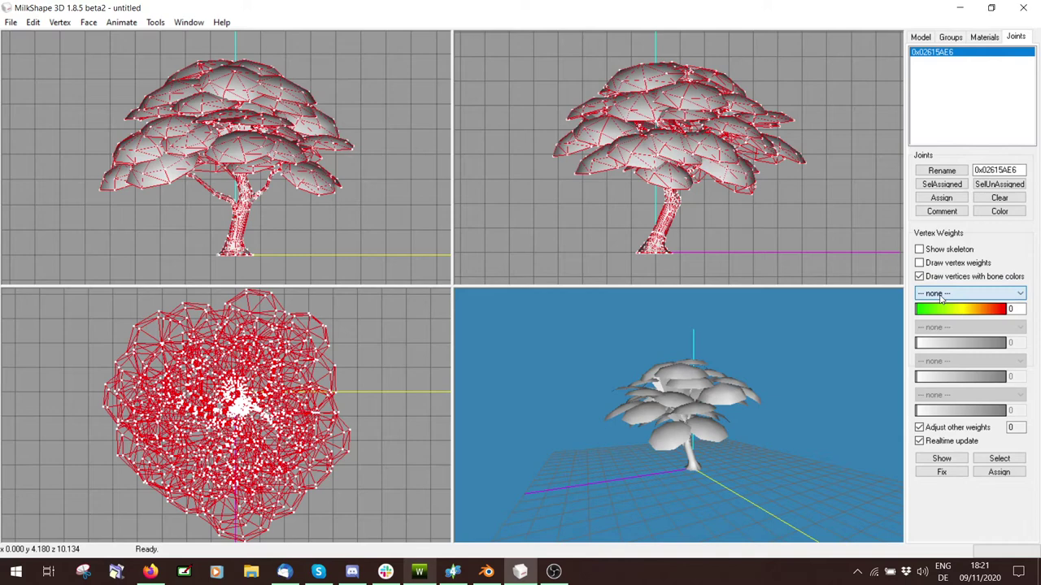
click(951, 294)
click(944, 313)
drag(944, 315, 1007, 310)
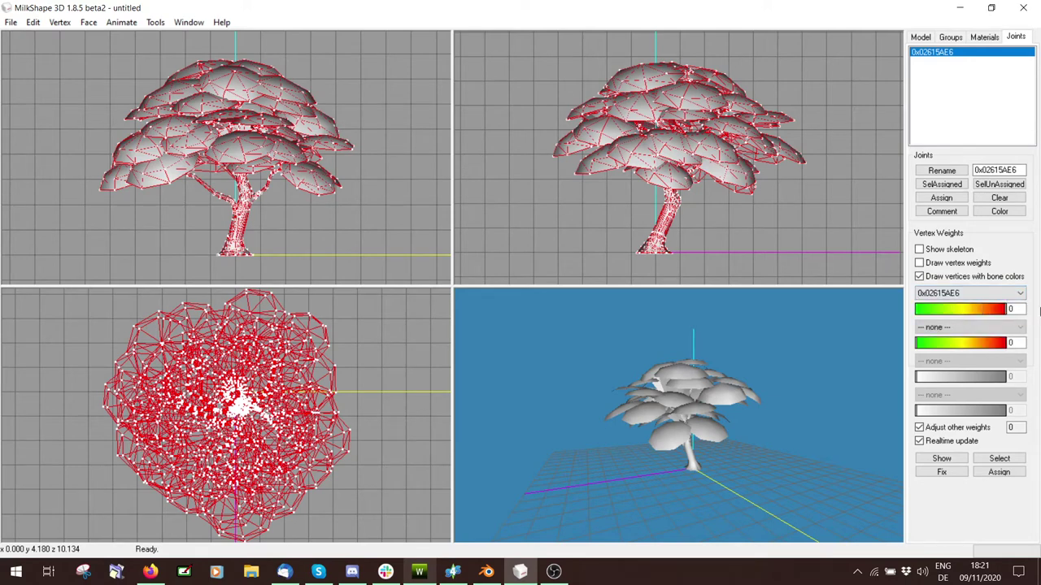
click(998, 474)
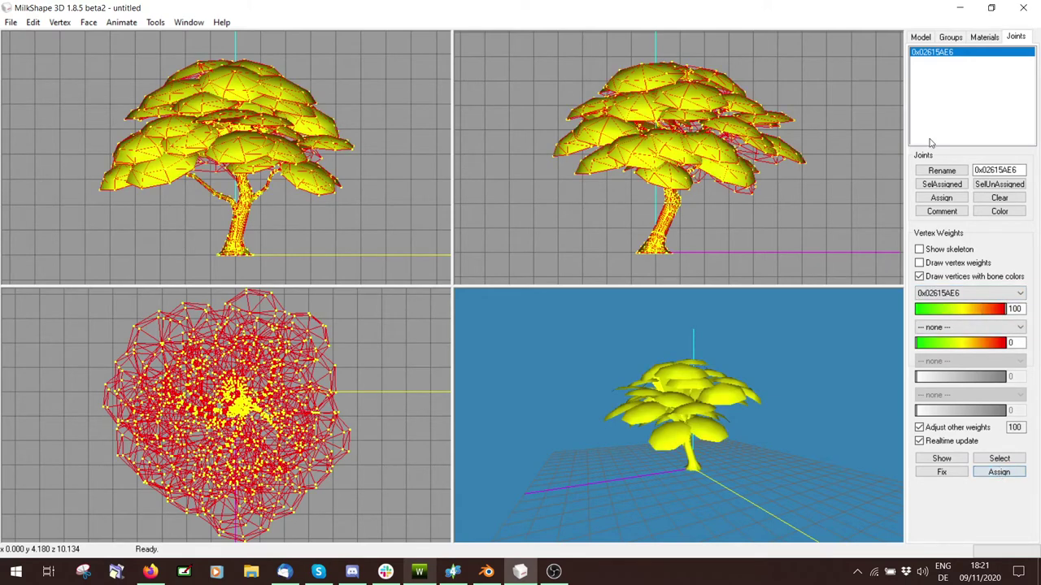
click(919, 277)
click(939, 39)
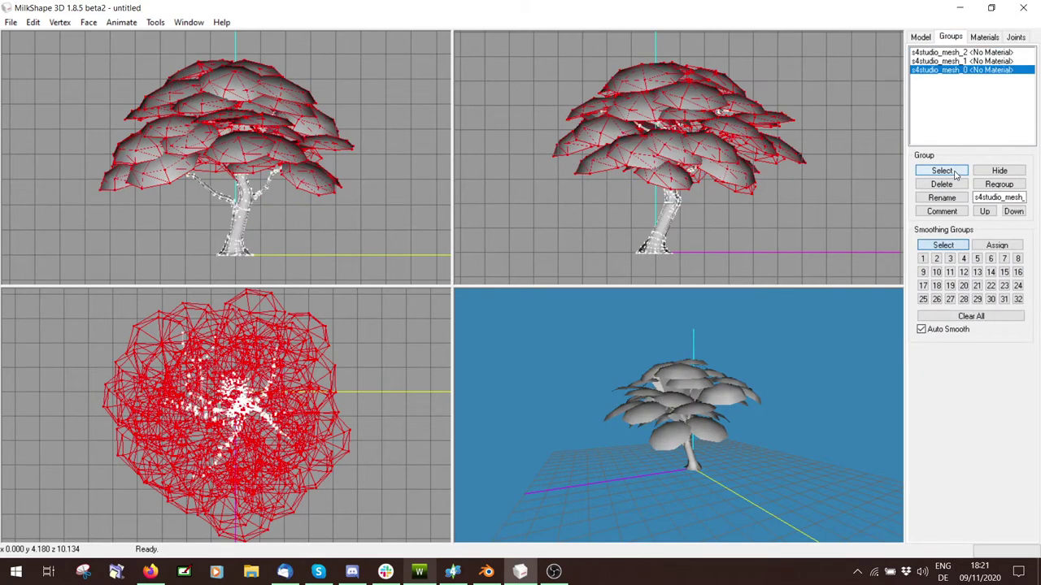
- Move s4studio_mesh_0 to the top of the list and rename it group_0
click(975, 197)
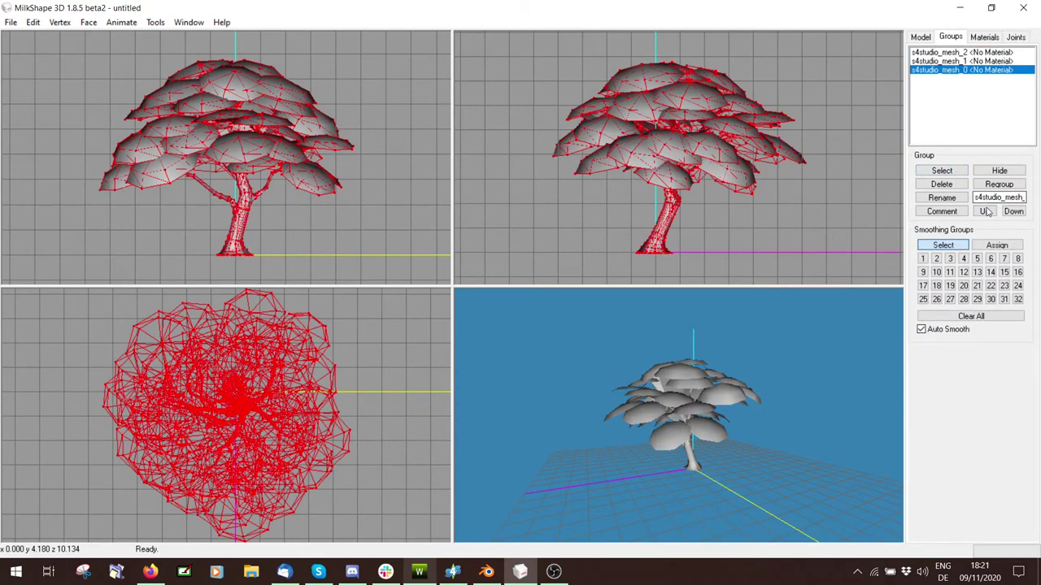
double_click(990, 215)
double_click(999, 195)
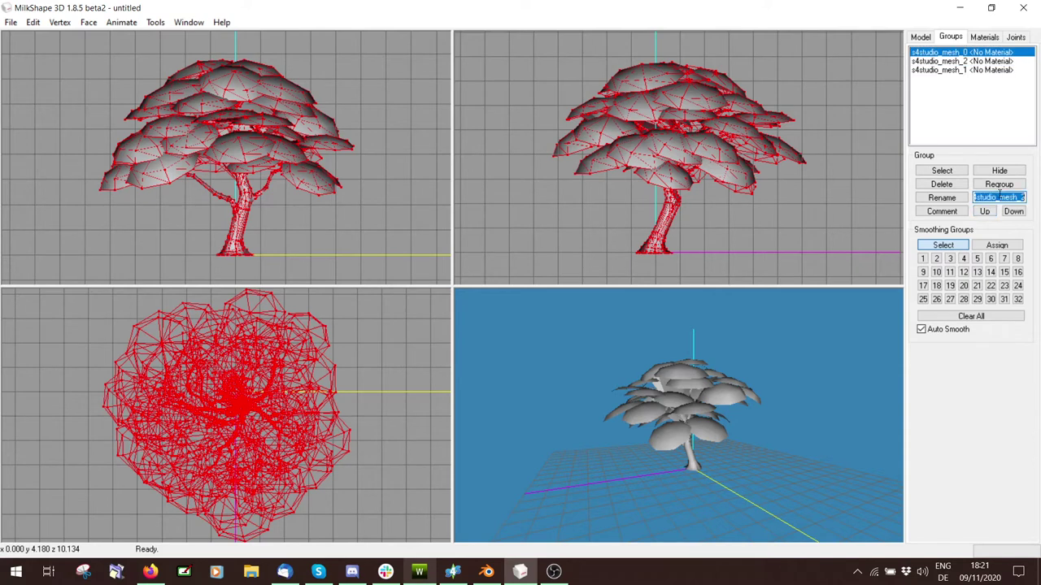
text(group)
click(940, 199)
- Move s4studio_mesh_2 below s4studio_mesh_1 and rename it group_2
click(934, 62)
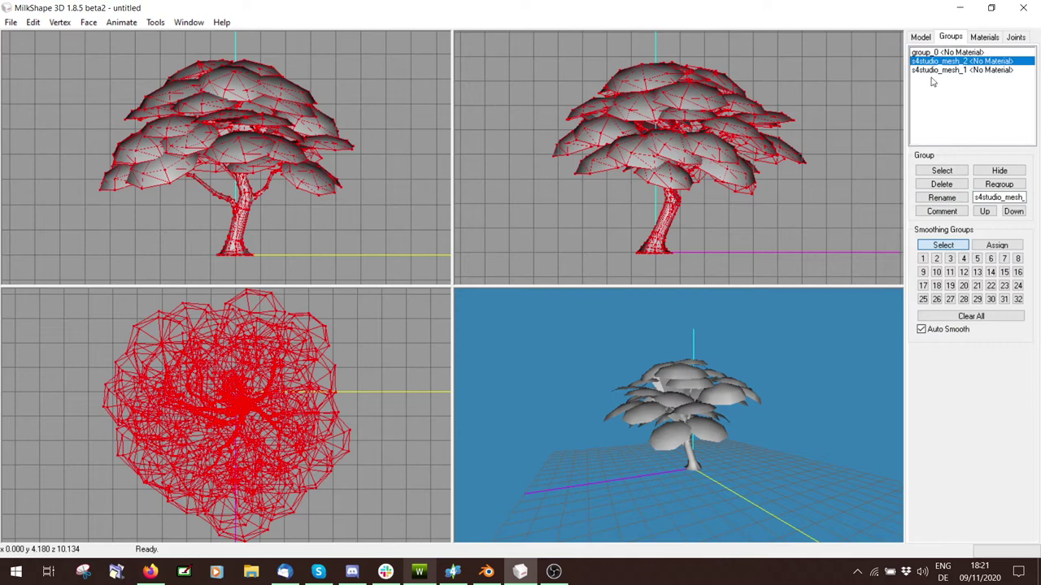
click(943, 171)
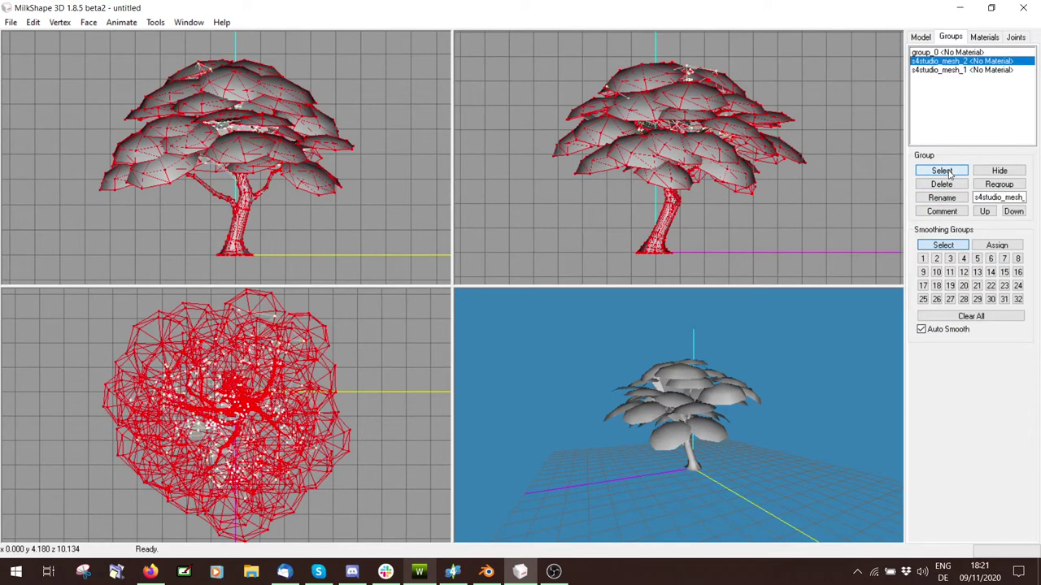
click(948, 171)
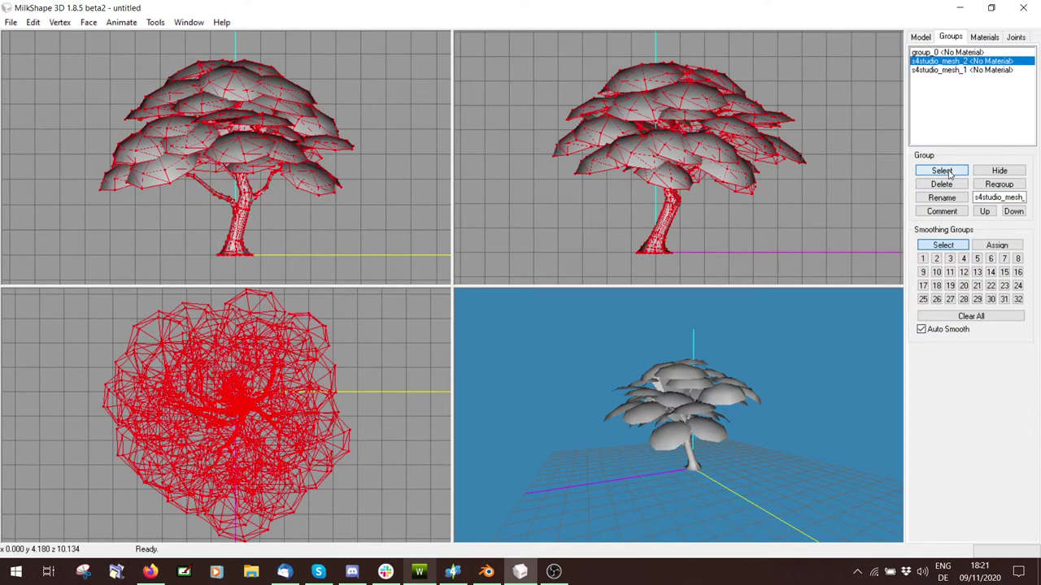
click(1013, 212)
double_click(995, 197)
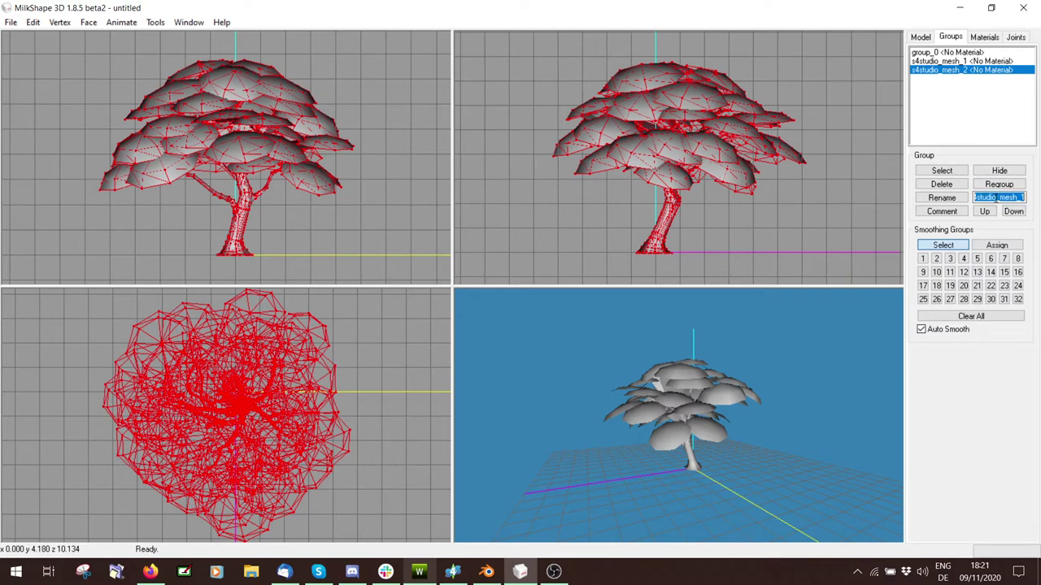
text(group)
click(942, 197)
- Rename the middle group, s4studio_mesh_1, to group_1
click(945, 61)
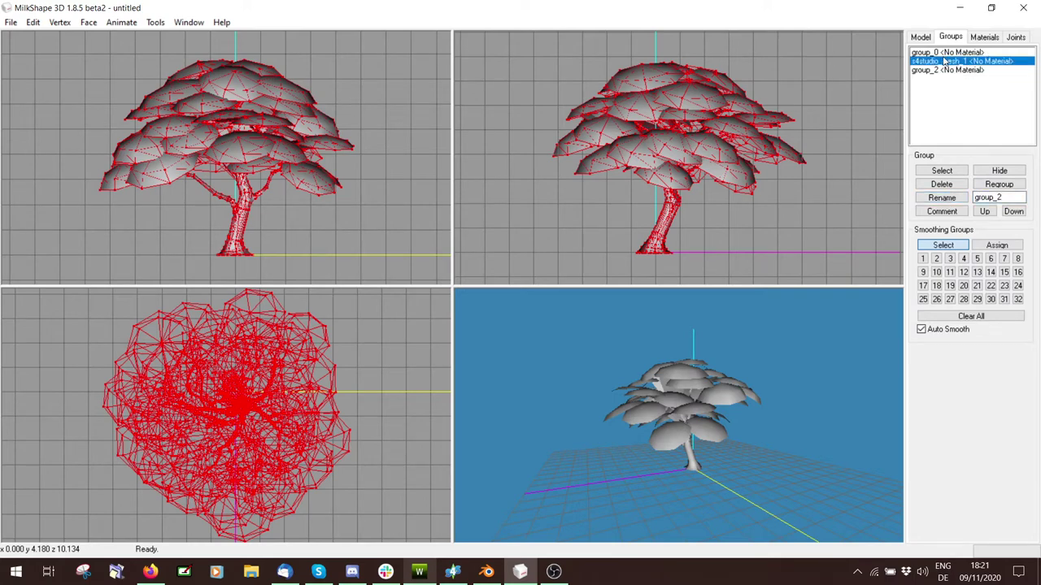
click(943, 172)
click(943, 172)
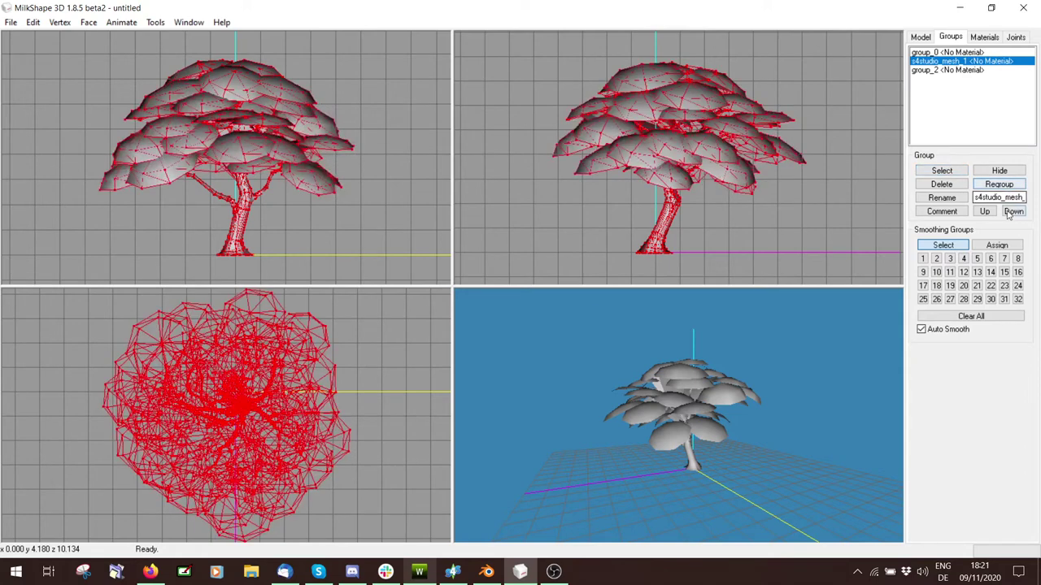
double_click(998, 198)
text(group_1)
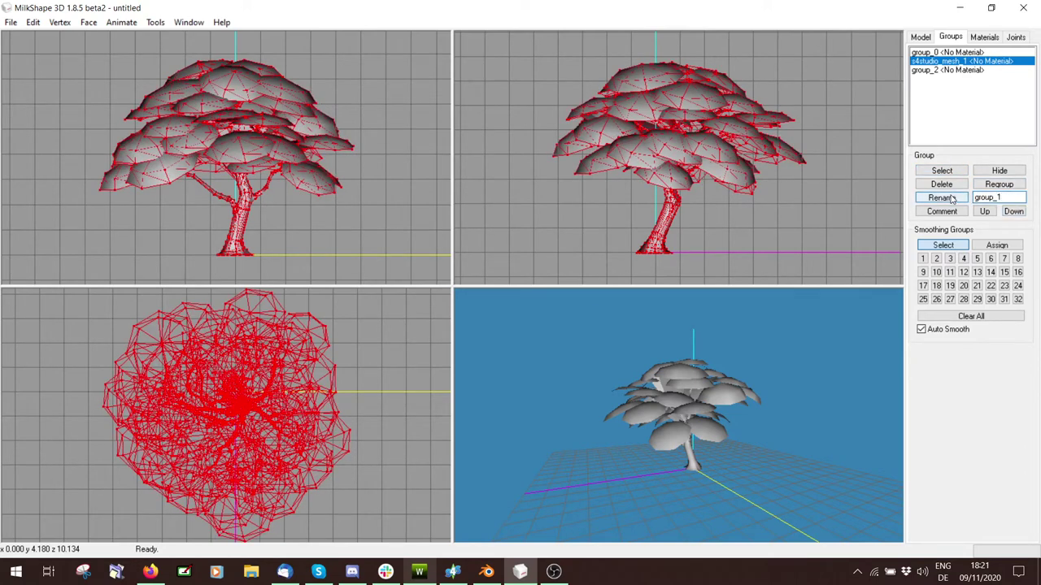
click(942, 198)
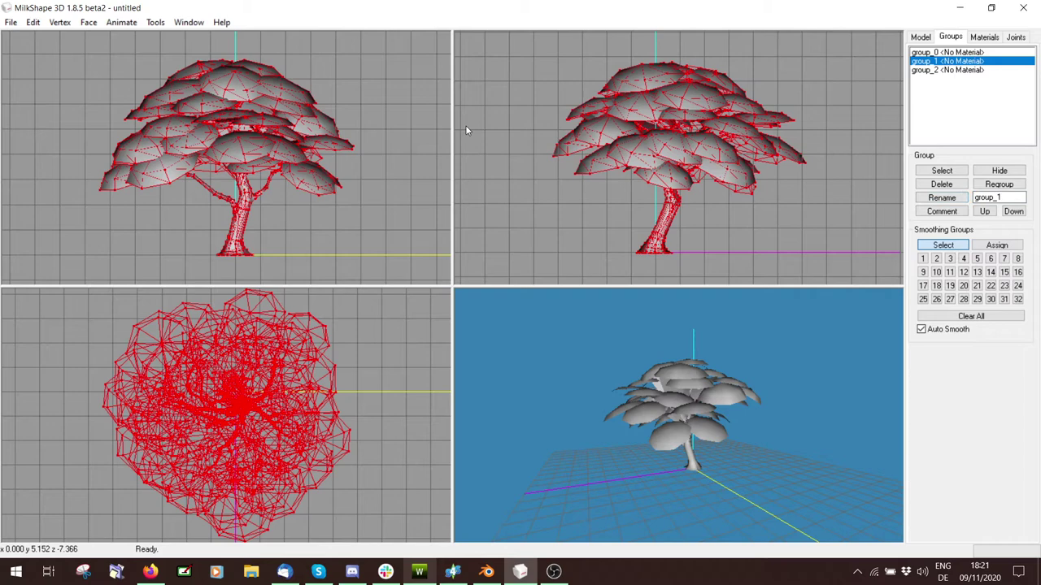
- Export the model as a TSRW Object named tree
click(10, 23)
mouse_move(38, 132)
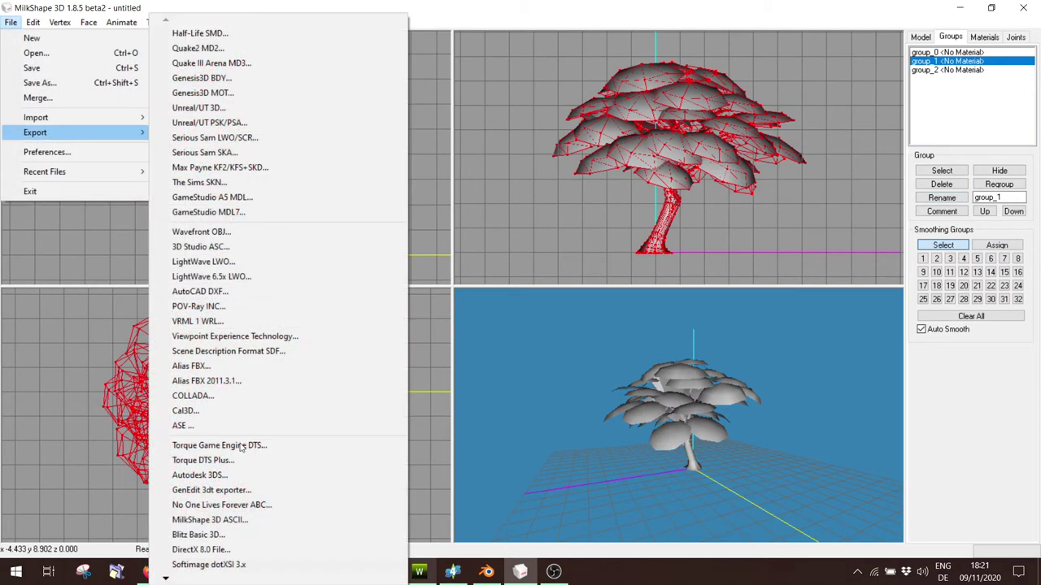
mouse_move(223, 580)
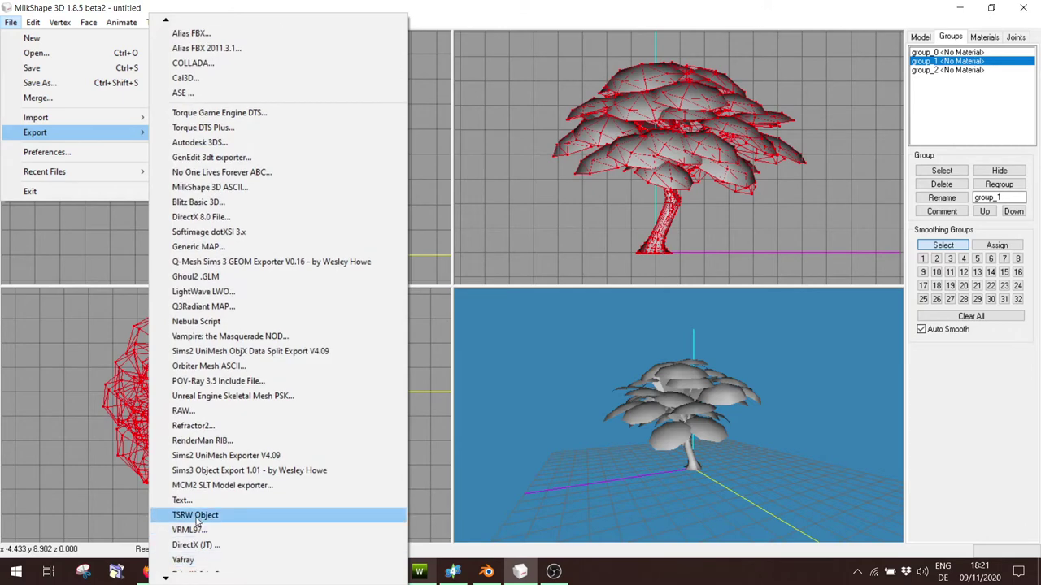
click(195, 515)
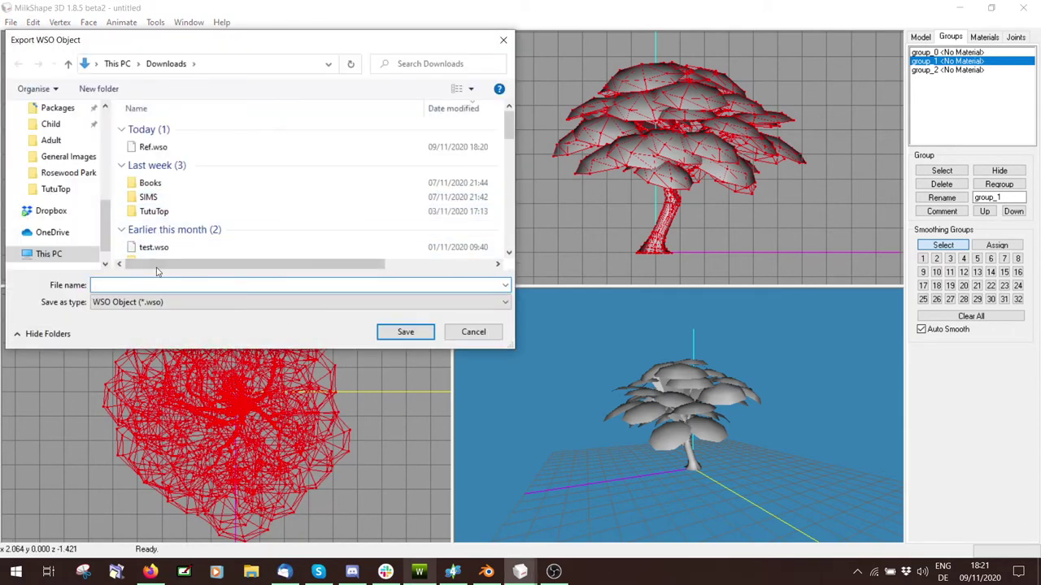
text(tree)
click(399, 333)
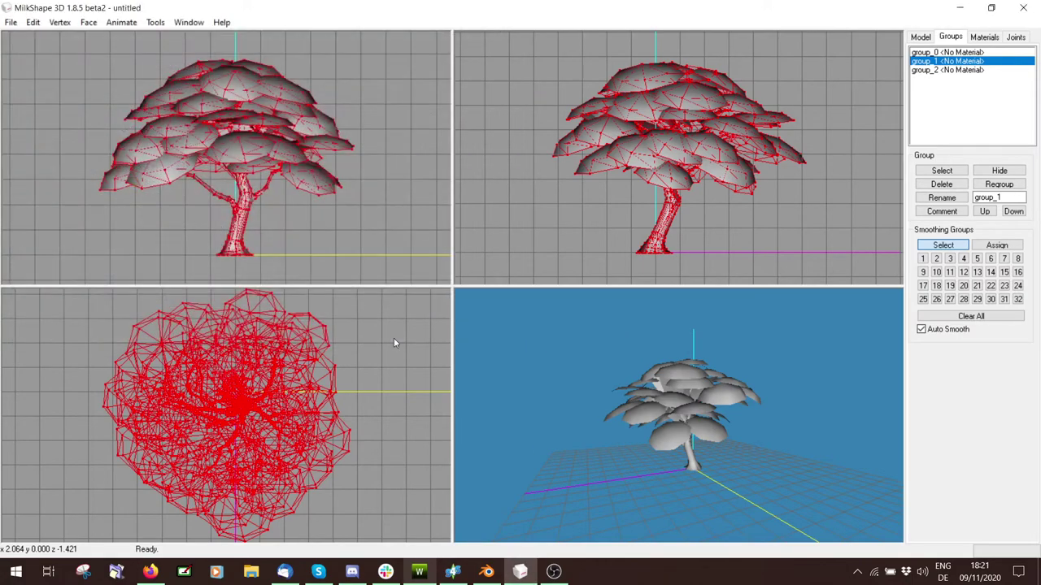
- Import tree.wso as the high-detail mesh and accept updating the bounds for wall height
click(413, 572)
click(855, 120)
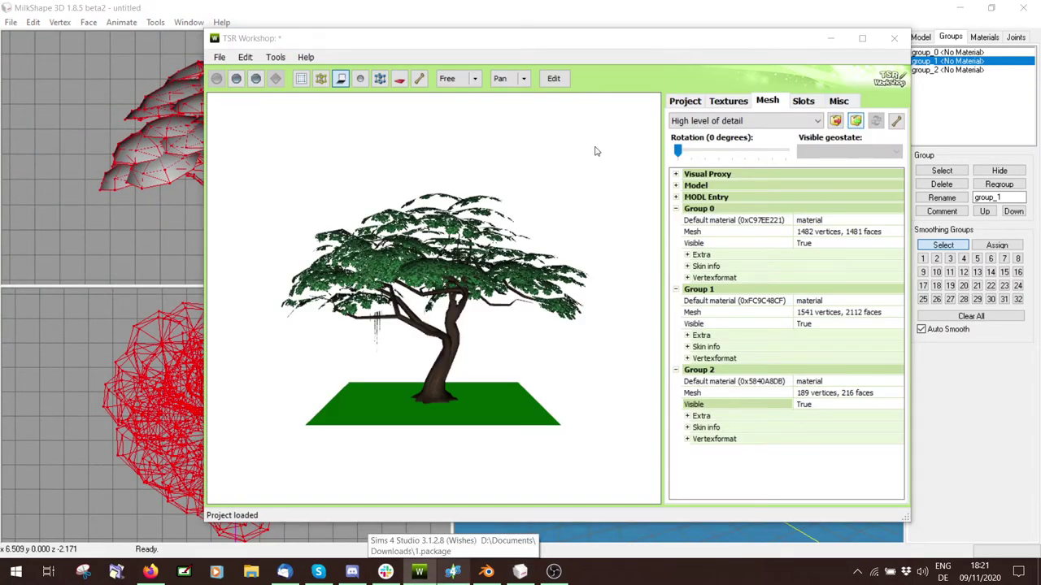
double_click(350, 167)
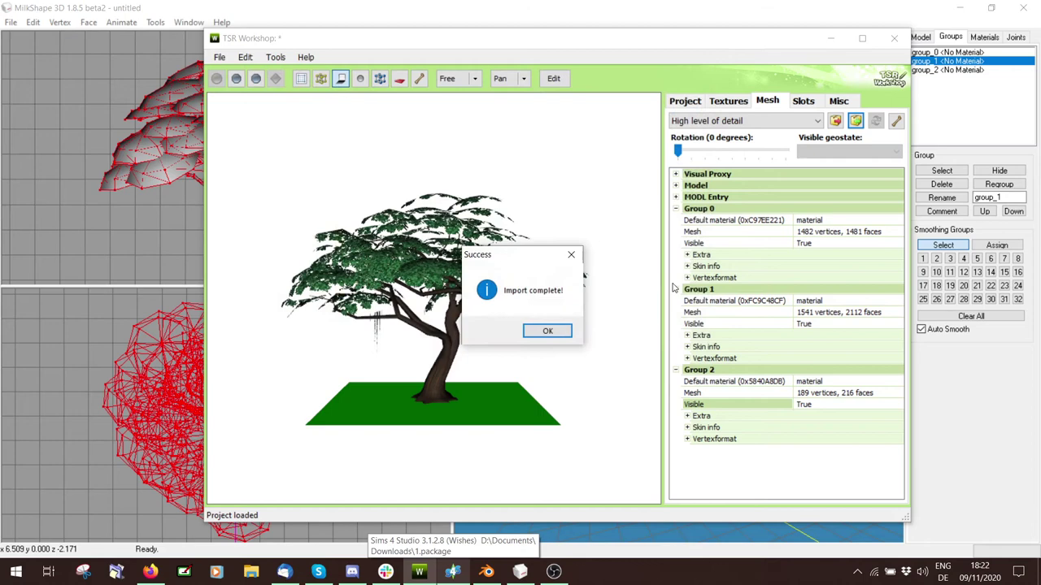
click(547, 333)
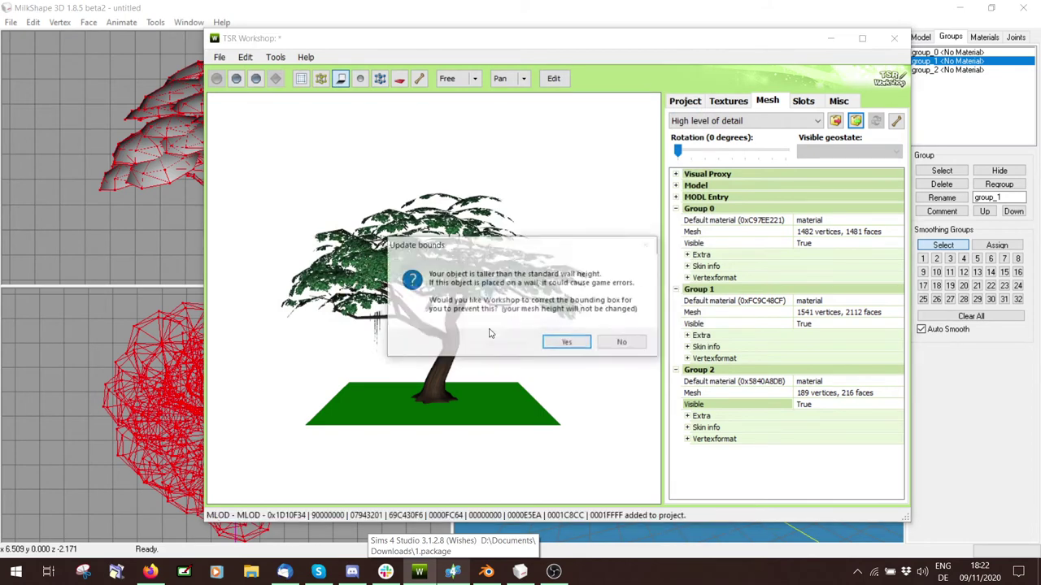
click(567, 343)
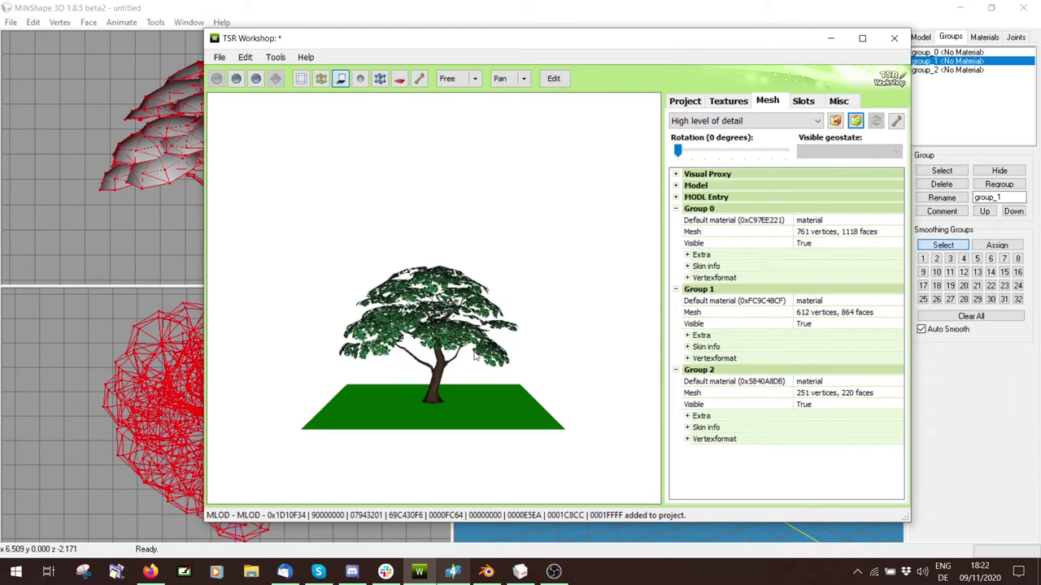
drag(474, 354, 503, 328)
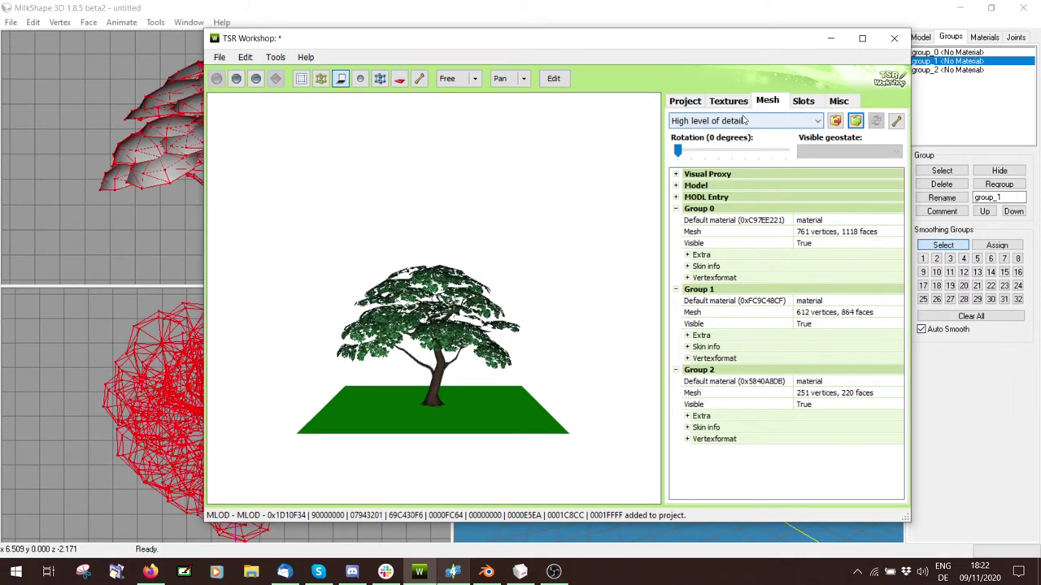
- Import tree.wso into the medium level of detail with bounds updated, then return to high detail
click(766, 121)
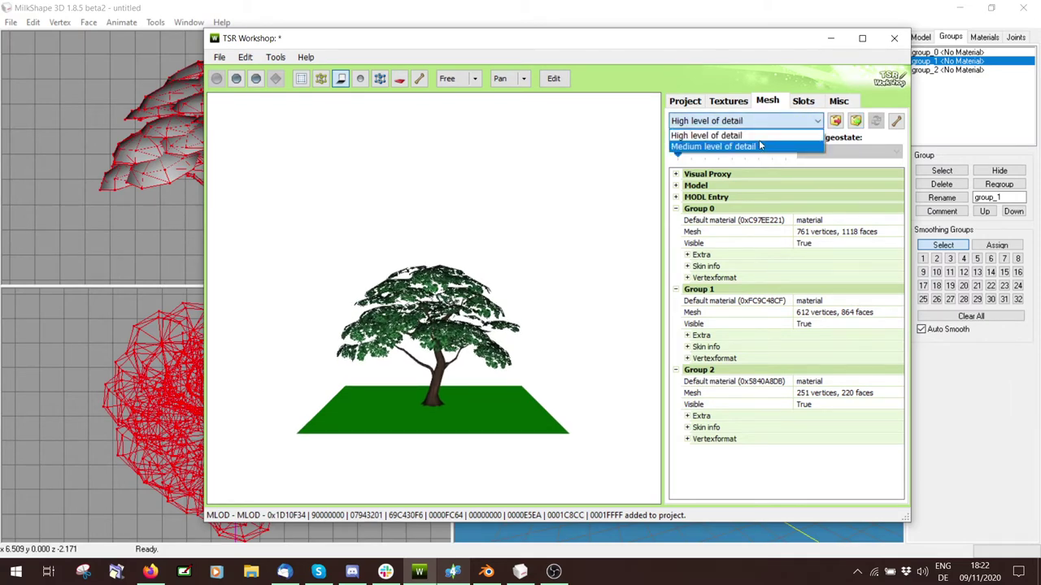
click(757, 146)
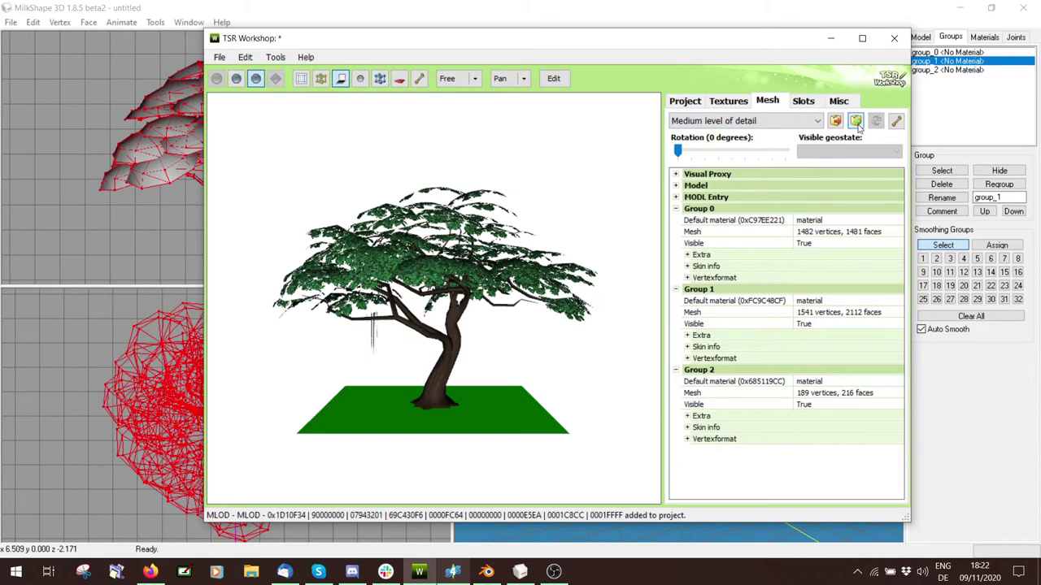
click(855, 120)
double_click(352, 169)
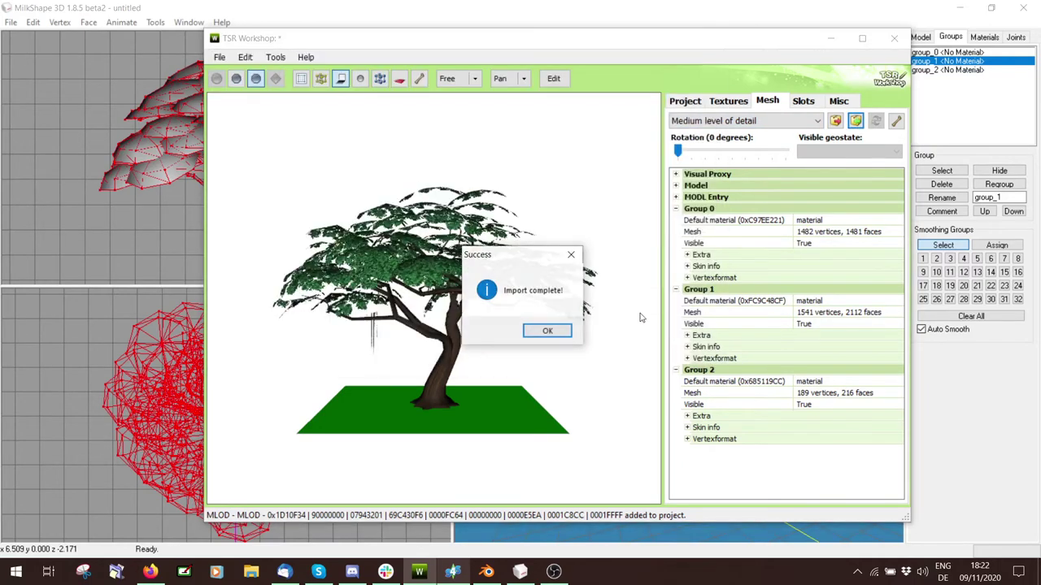
click(549, 330)
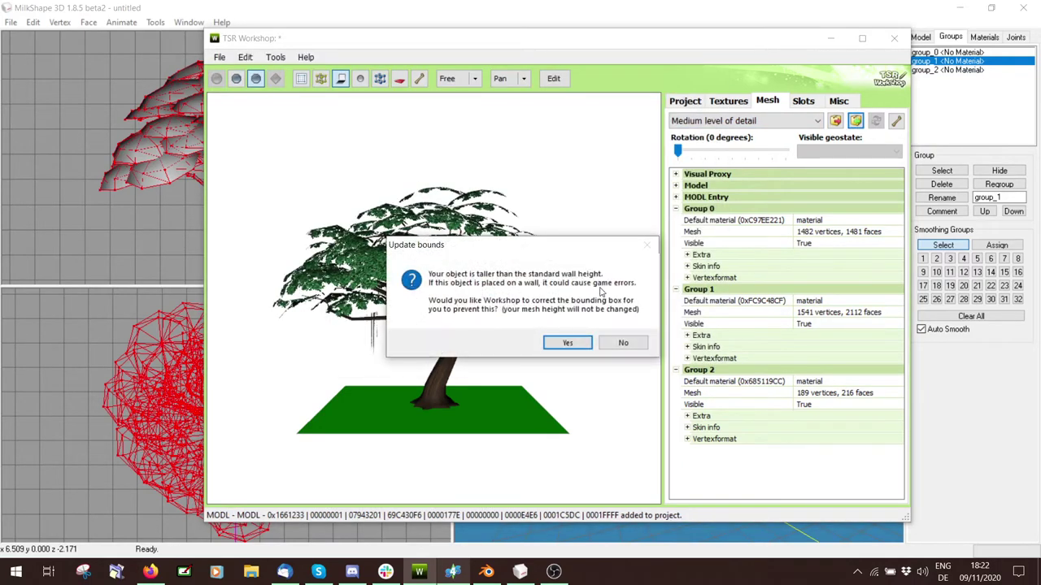
click(568, 343)
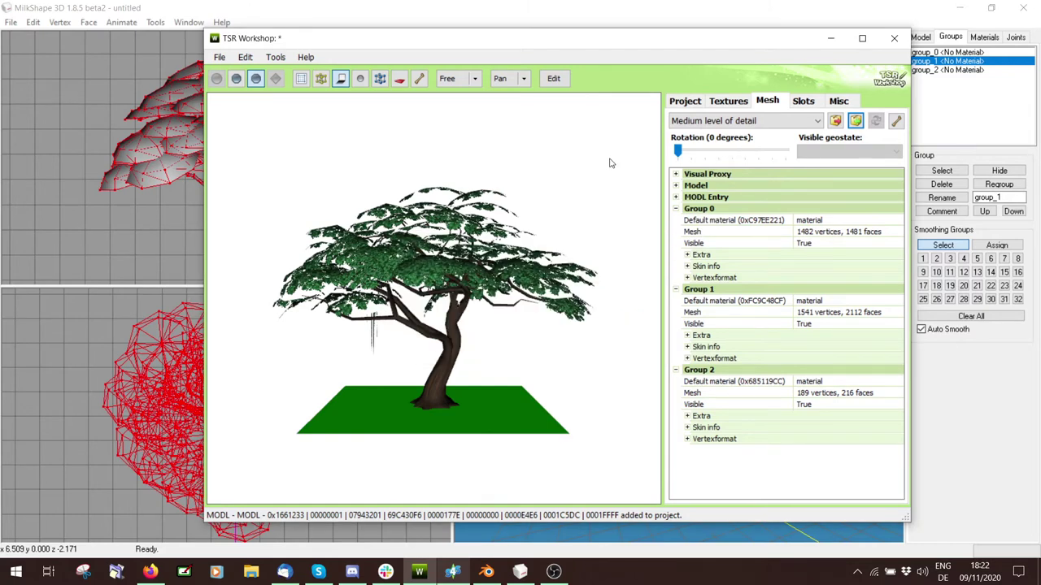
click(747, 121)
click(731, 132)
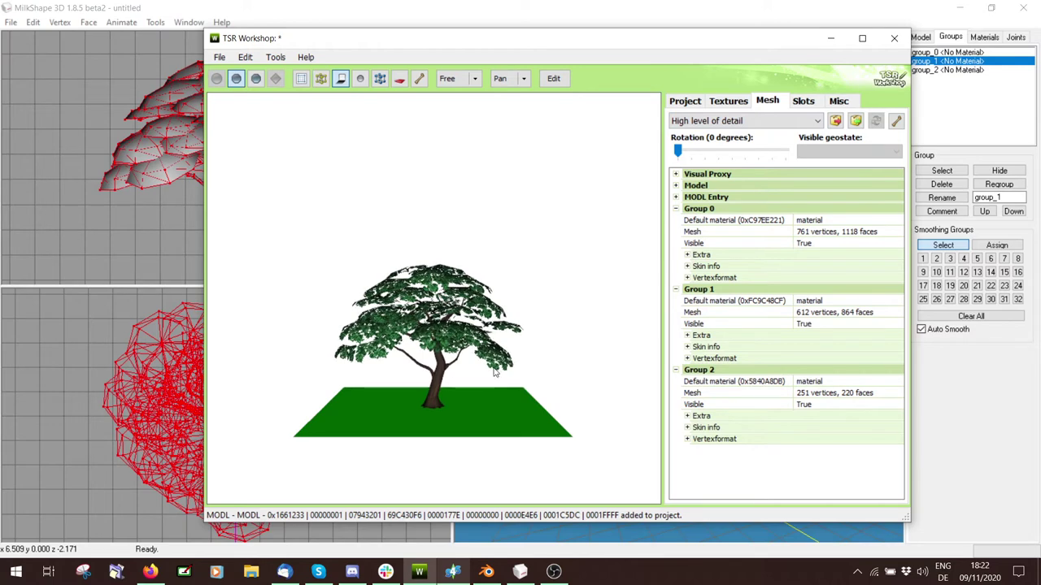
- Replace the Multiplier texture with the T1 bark image and confirm the change
click(728, 101)
scroll(450, 358, up, 3)
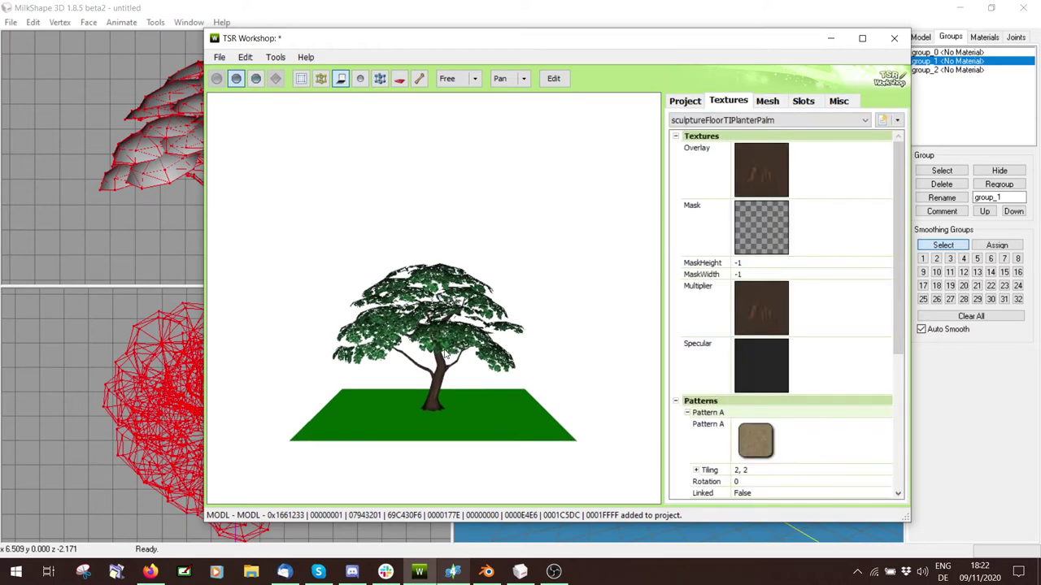
mouse_move(861, 313)
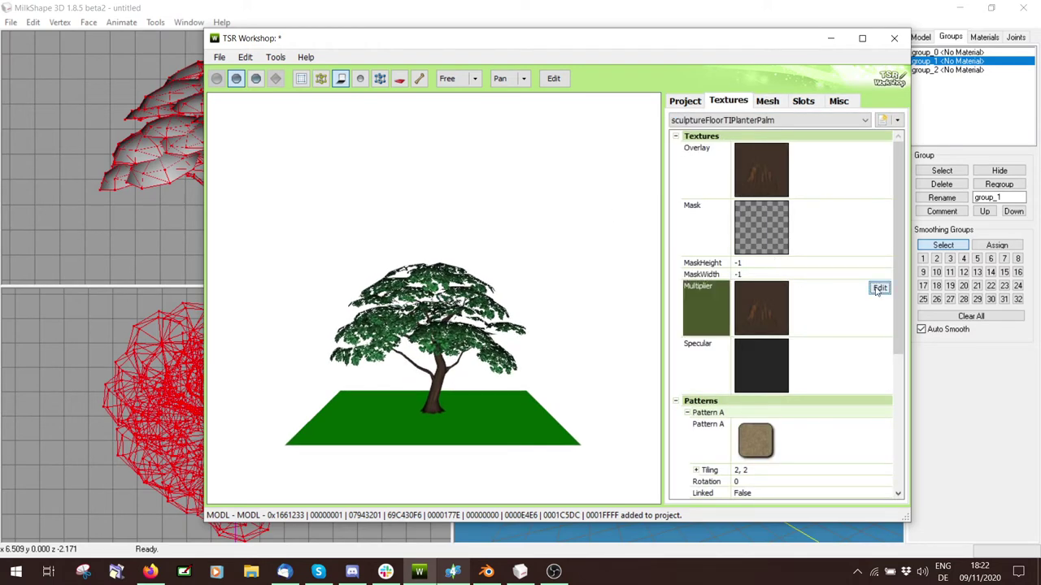
click(878, 287)
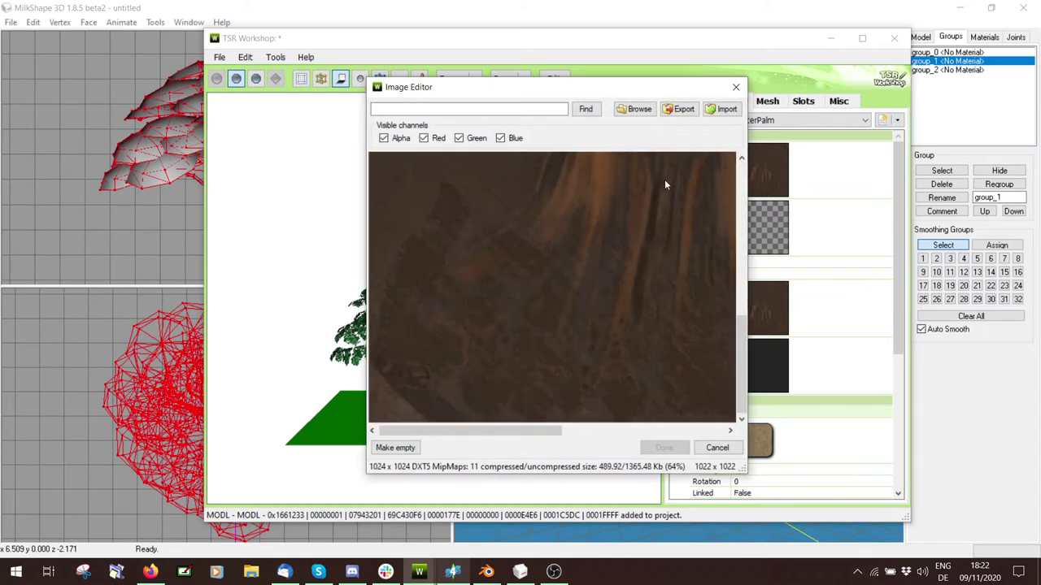
click(721, 109)
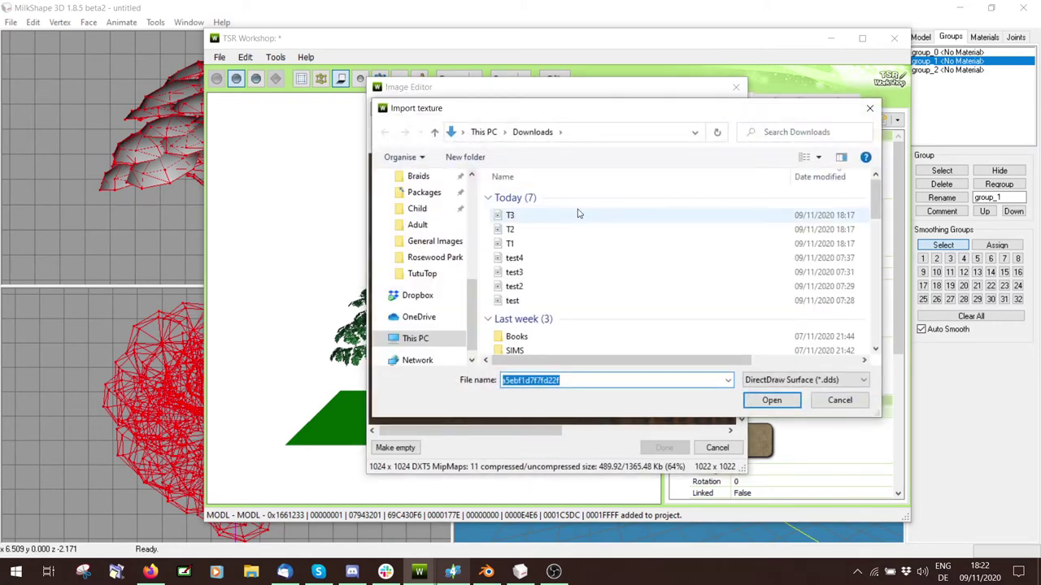
double_click(506, 243)
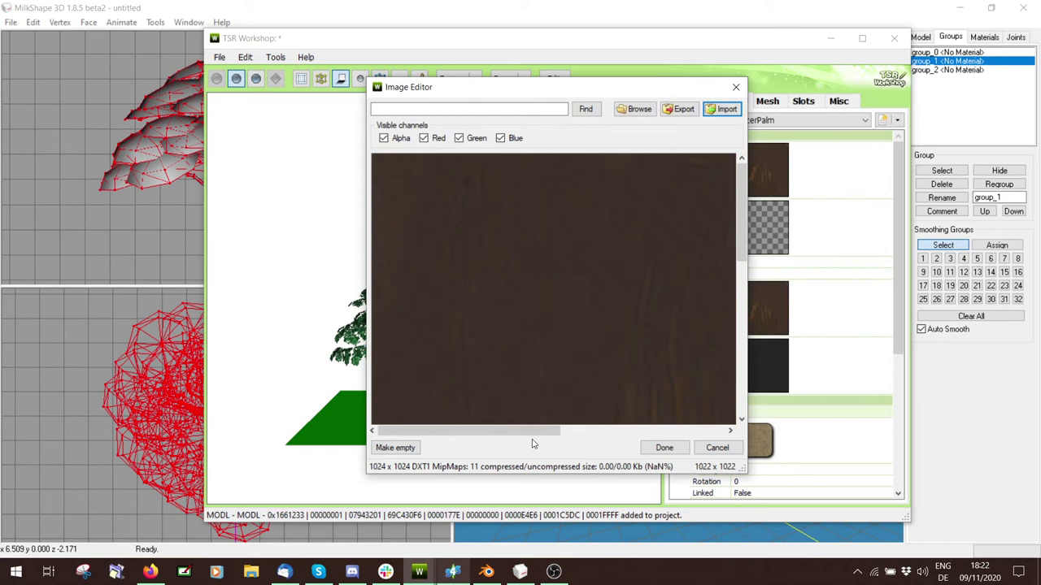
drag(533, 431, 645, 412)
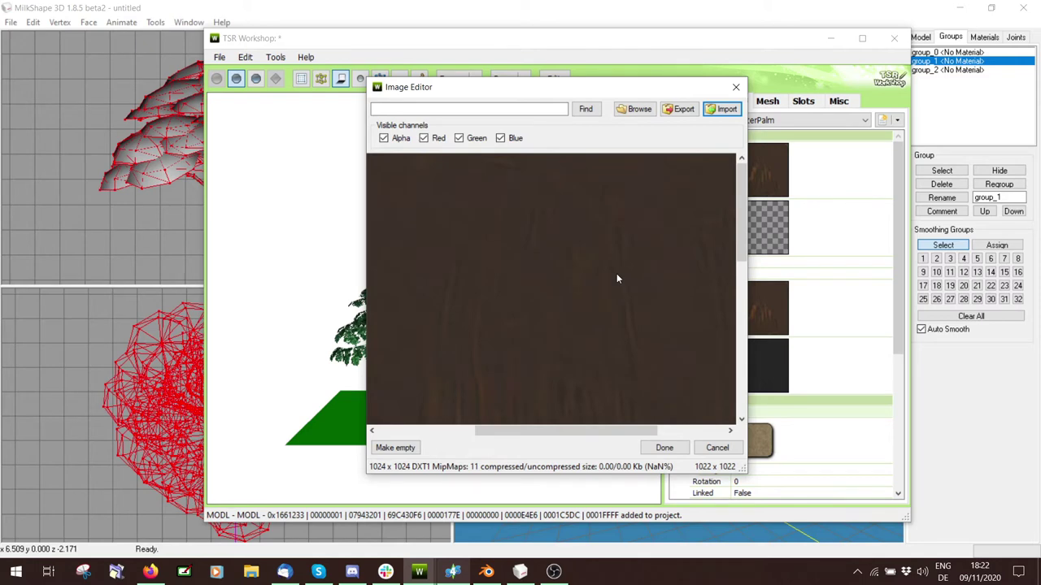
scroll(616, 278, down, 5)
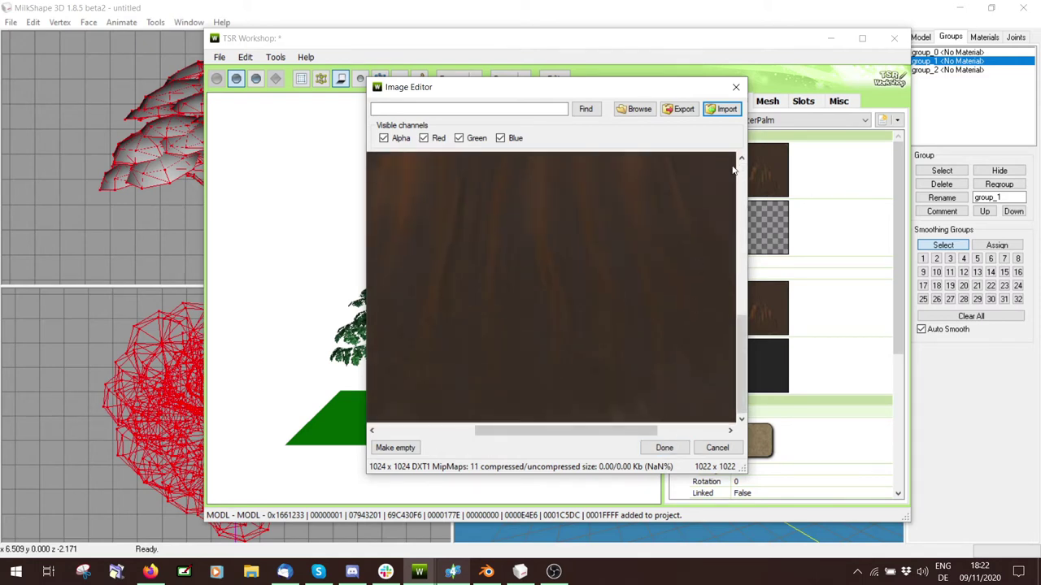
click(664, 448)
click(503, 332)
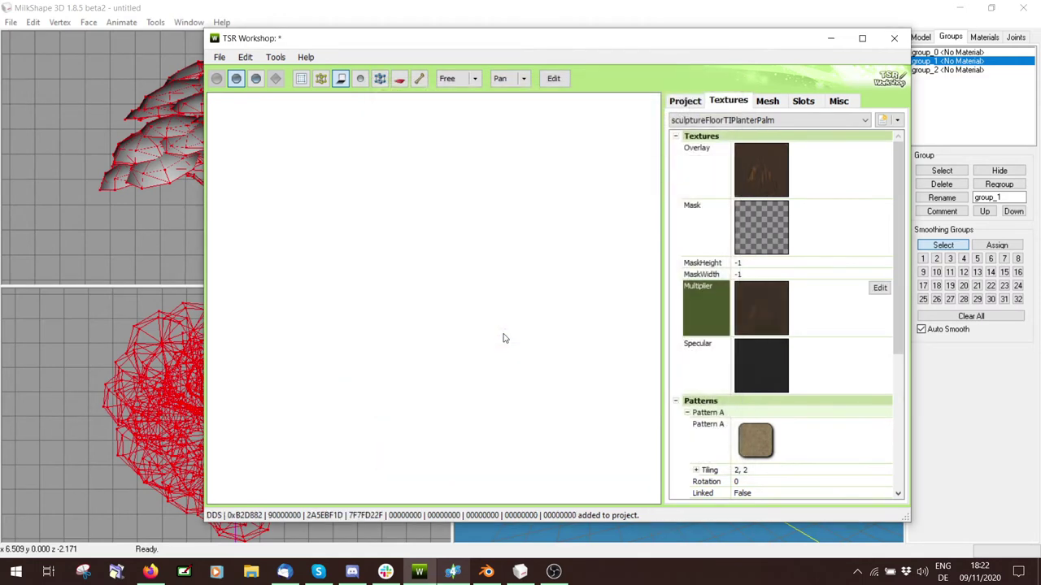
- Open the Overlay texture, close it unchanged, and return to the mesh groups
click(855, 181)
click(880, 149)
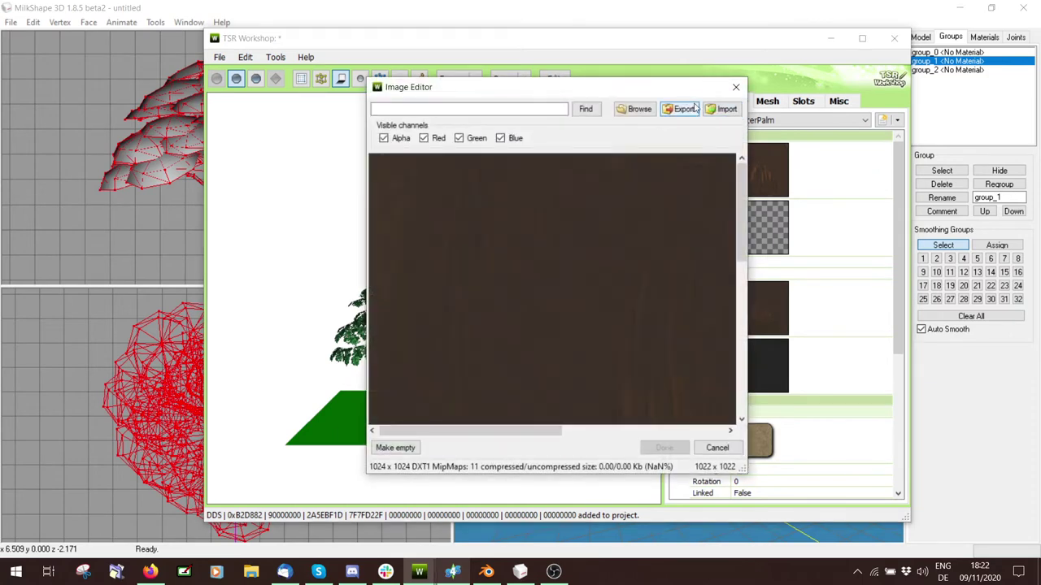
click(736, 87)
click(768, 101)
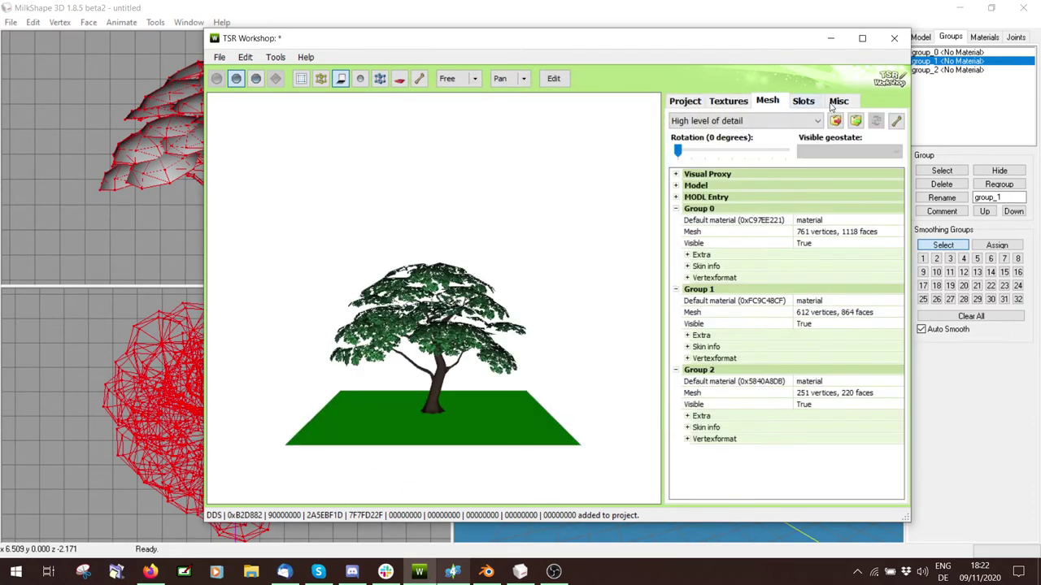
- Import the leaf texture into the Alpha map of Group 1's default foliage material
click(895, 304)
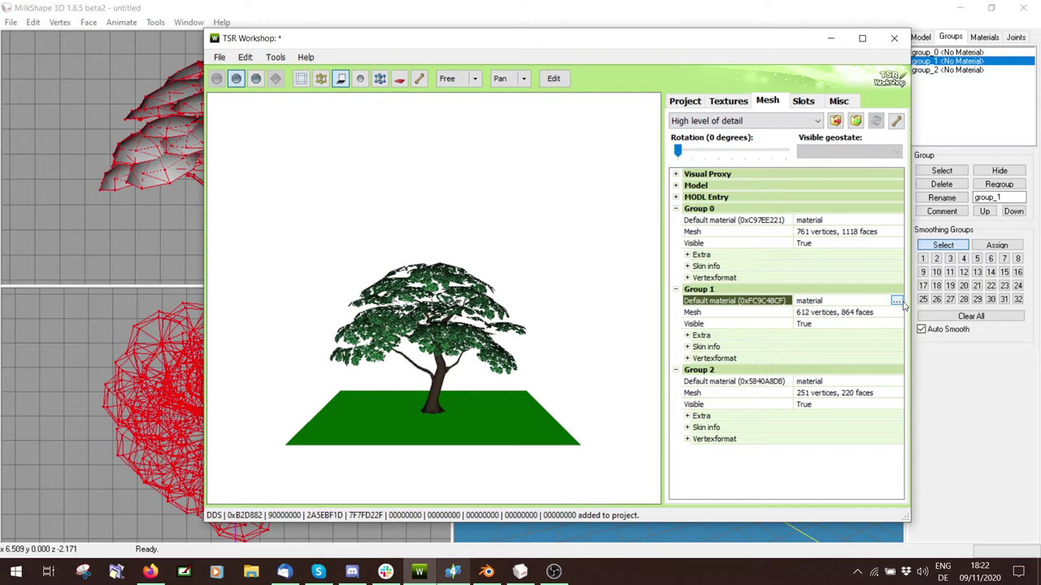
click(896, 302)
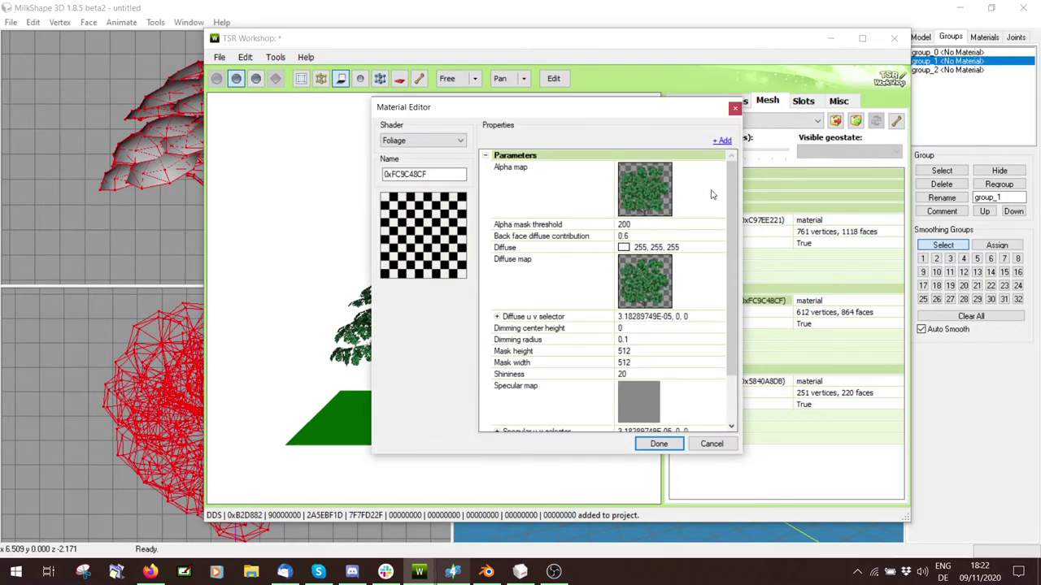
click(712, 194)
click(713, 174)
click(724, 109)
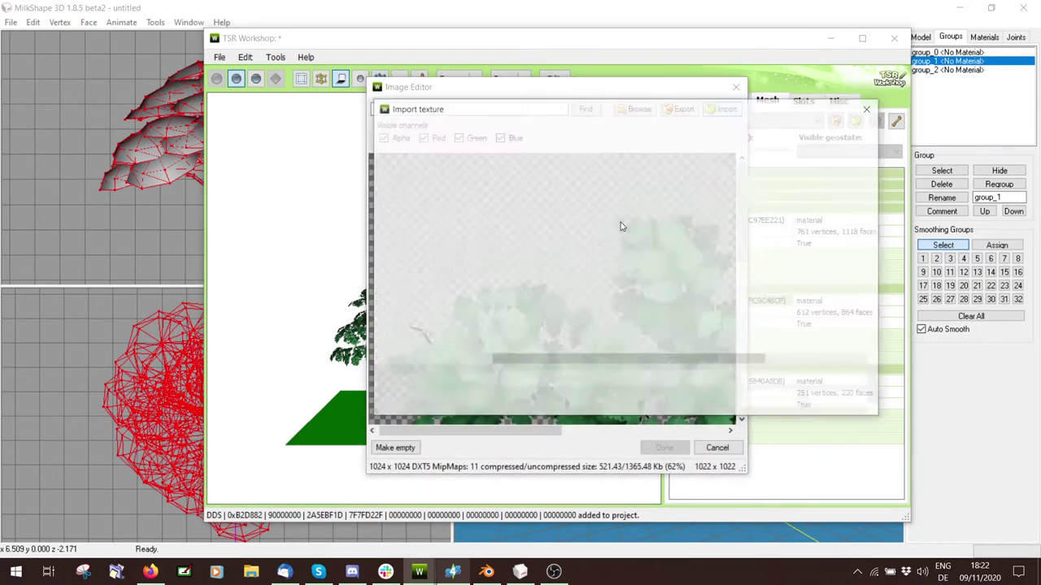
double_click(506, 243)
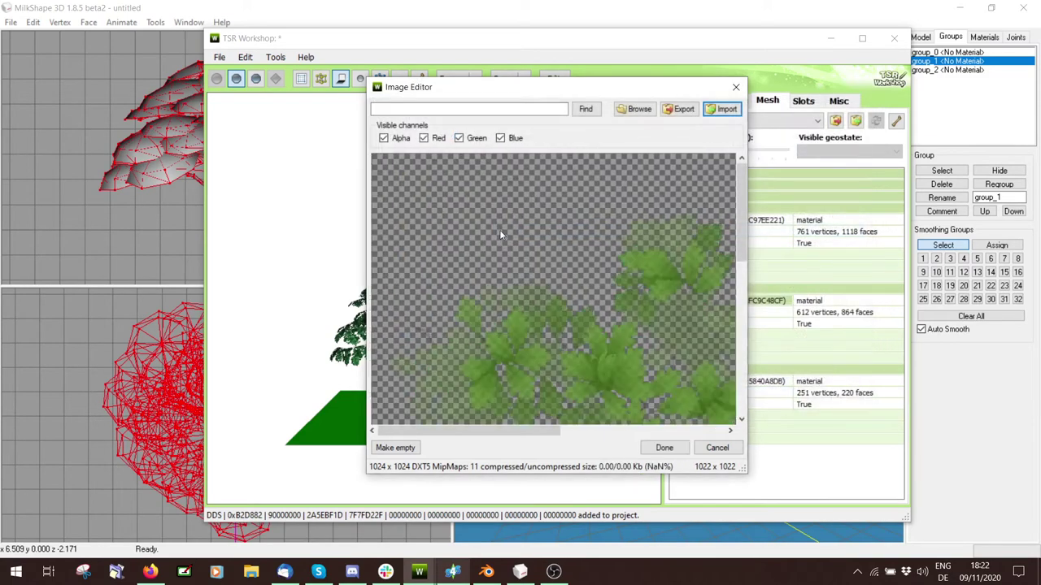
click(664, 447)
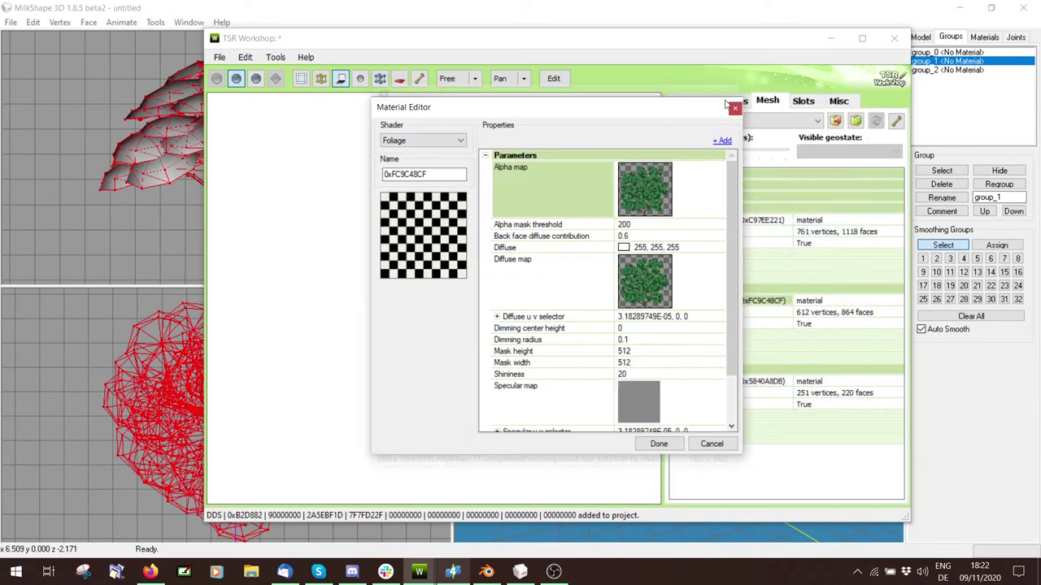
click(257, 580)
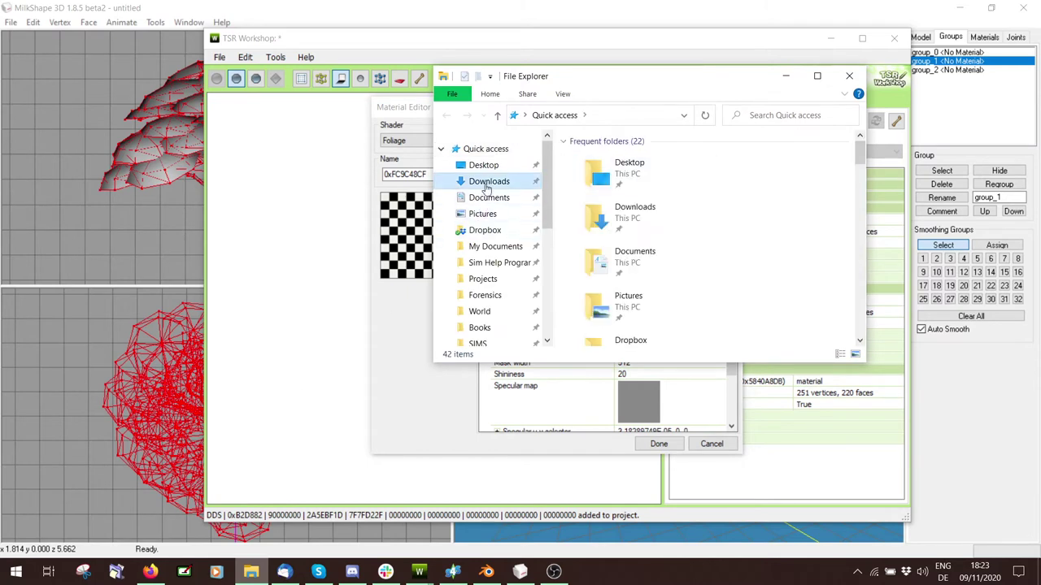
- Browse from Downloads and Documents into the Electronic Arts folder
click(487, 182)
click(489, 198)
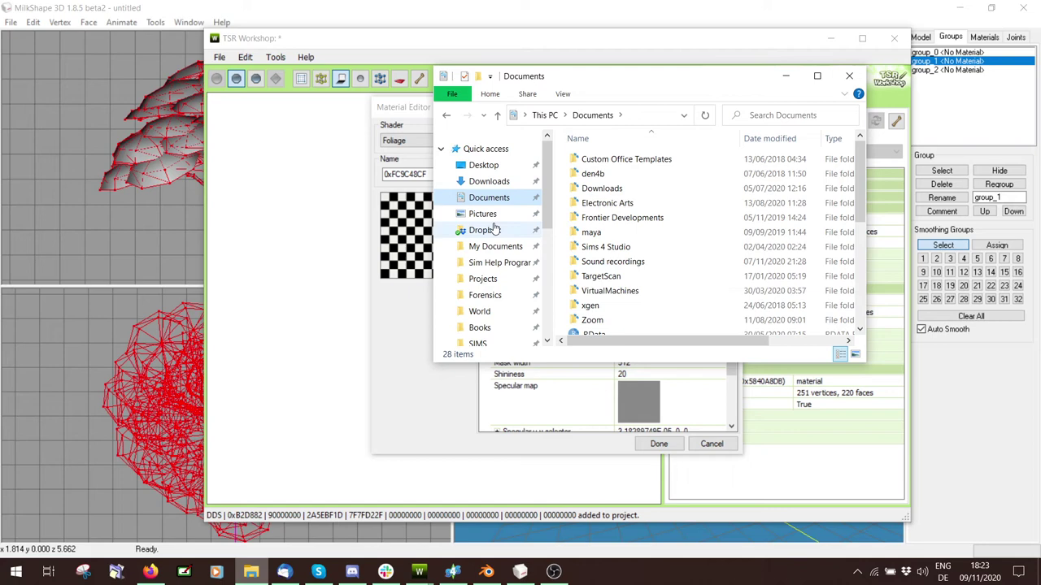
double_click(626, 203)
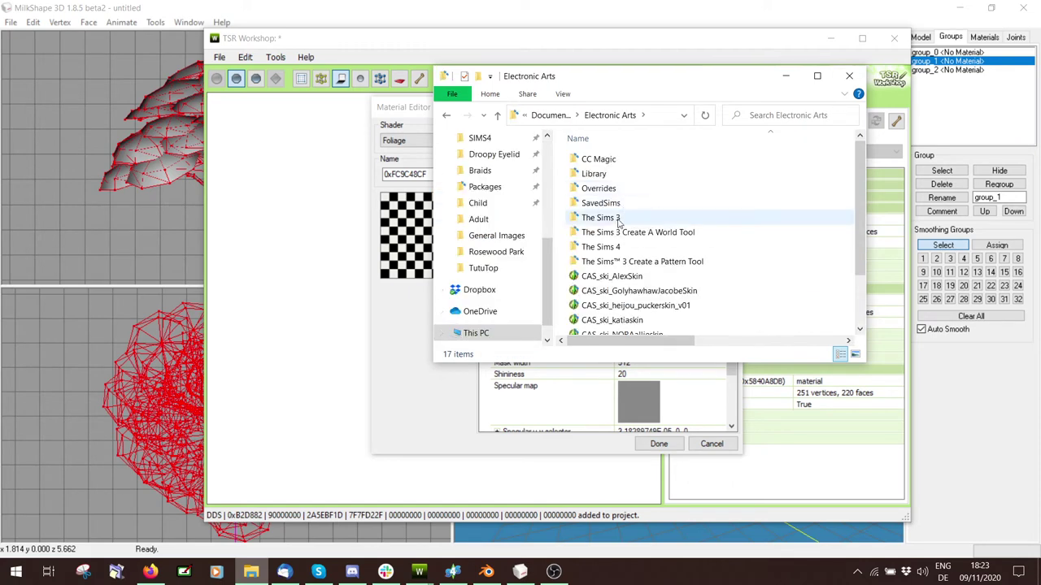
click(618, 219)
scroll(488, 243, up, 5)
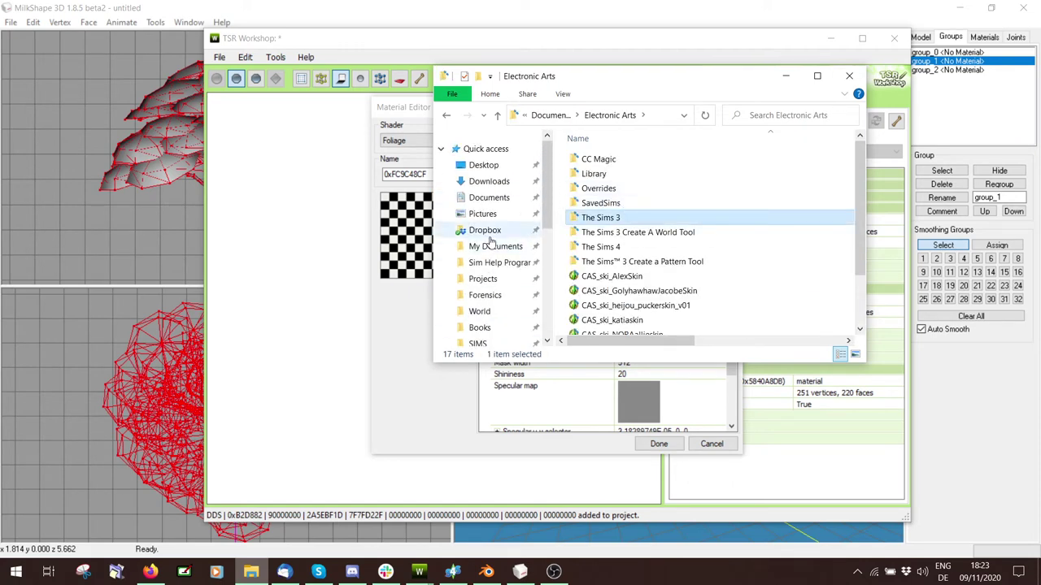
- Go to My Documents and select the portable Photoshop folder
click(498, 198)
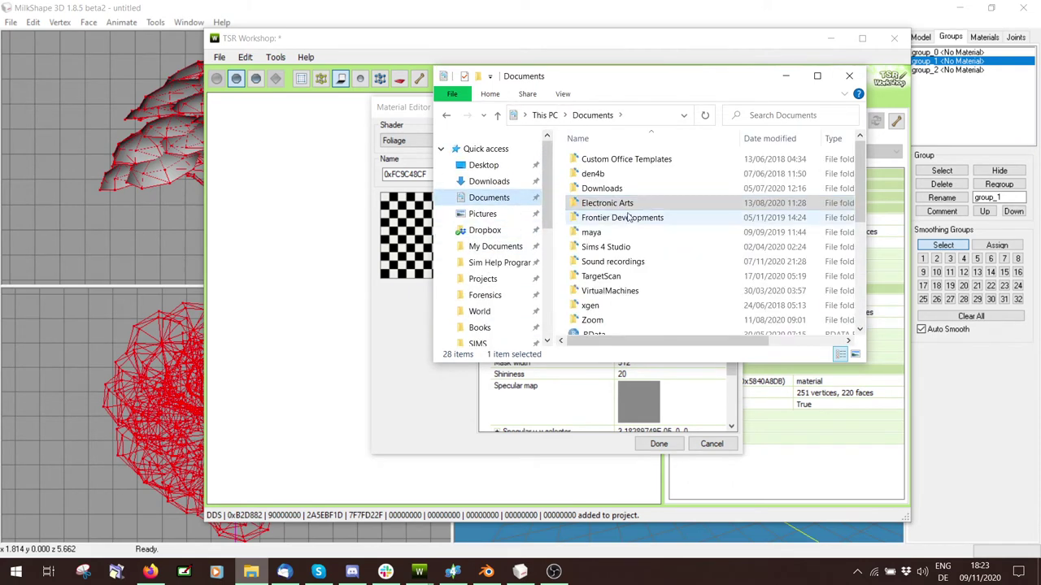
click(496, 246)
click(643, 218)
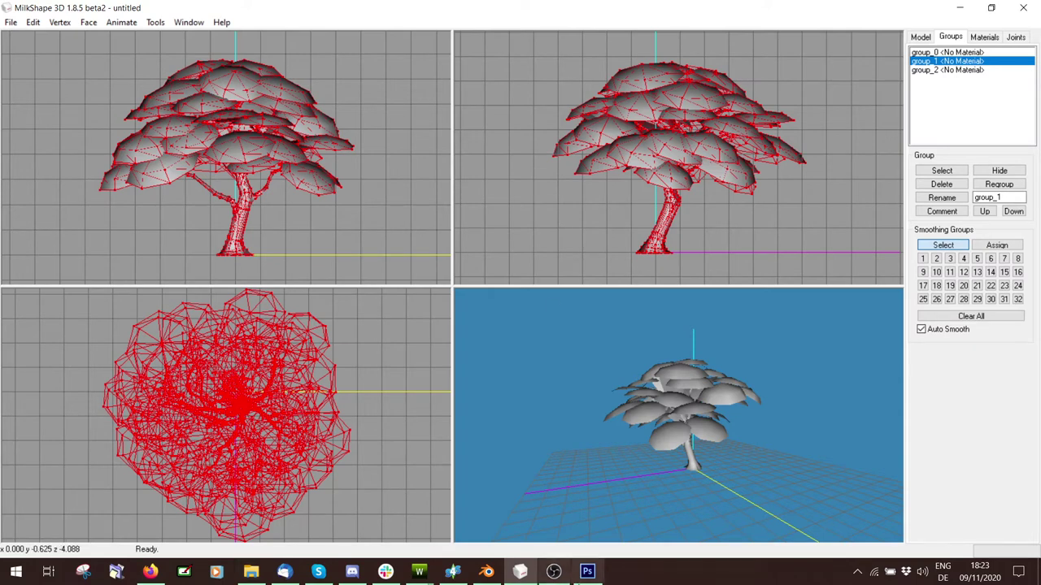
- Switch from MilkShape 3D to the empty Photoshop workspace via the taskbar
click(588, 573)
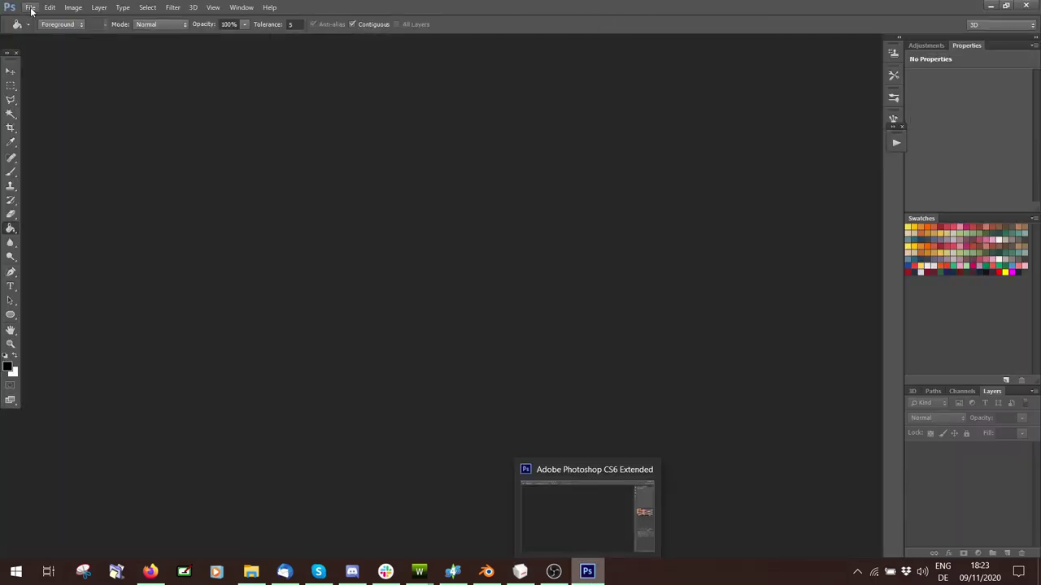
- Open the T3 and T2 DDS textures from Downloads, accepting the DDS read settings
click(30, 7)
click(380, 206)
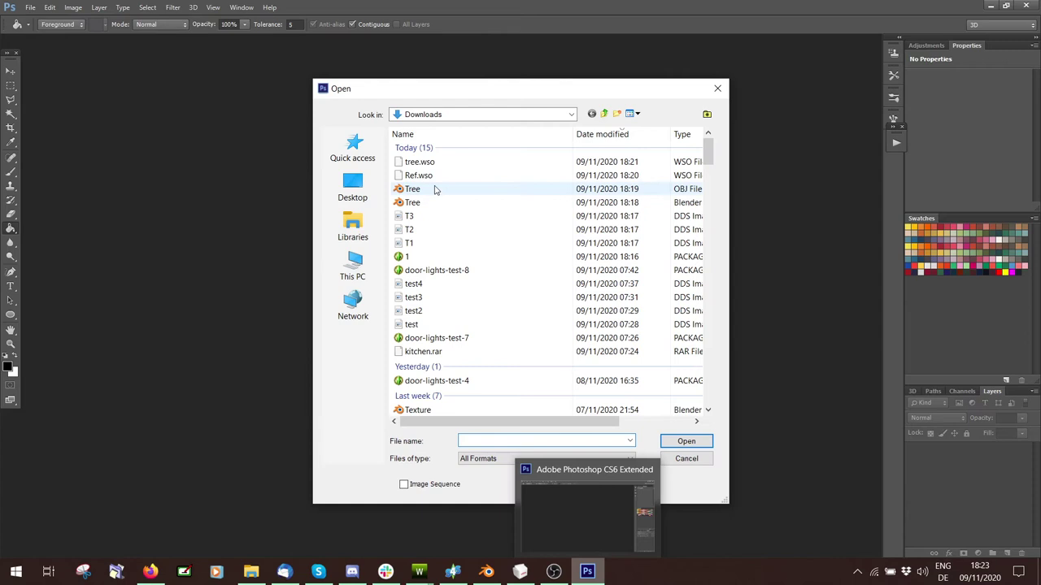
click(409, 216)
ctrl+click(409, 229)
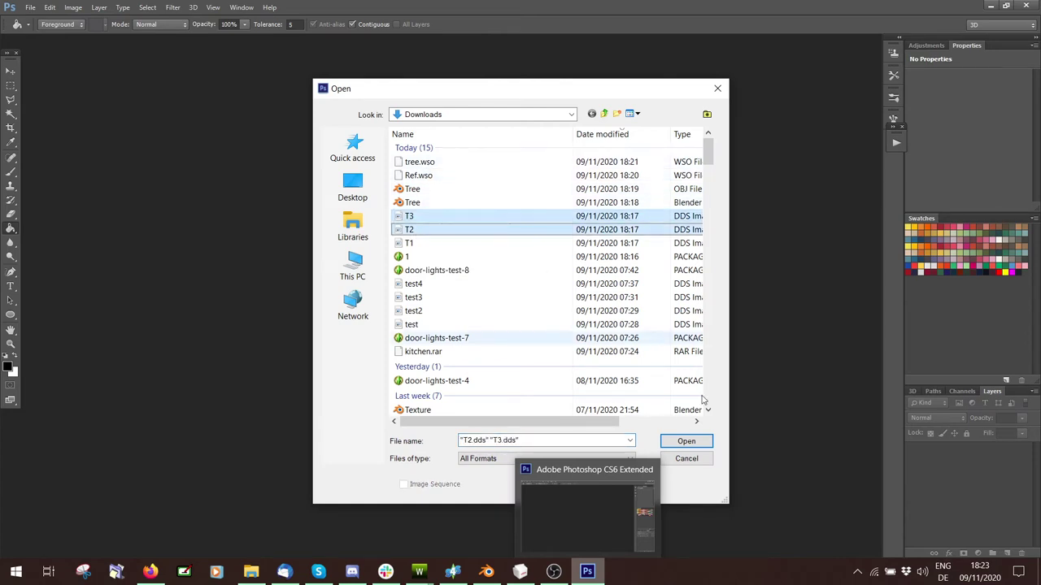
click(686, 441)
click(577, 279)
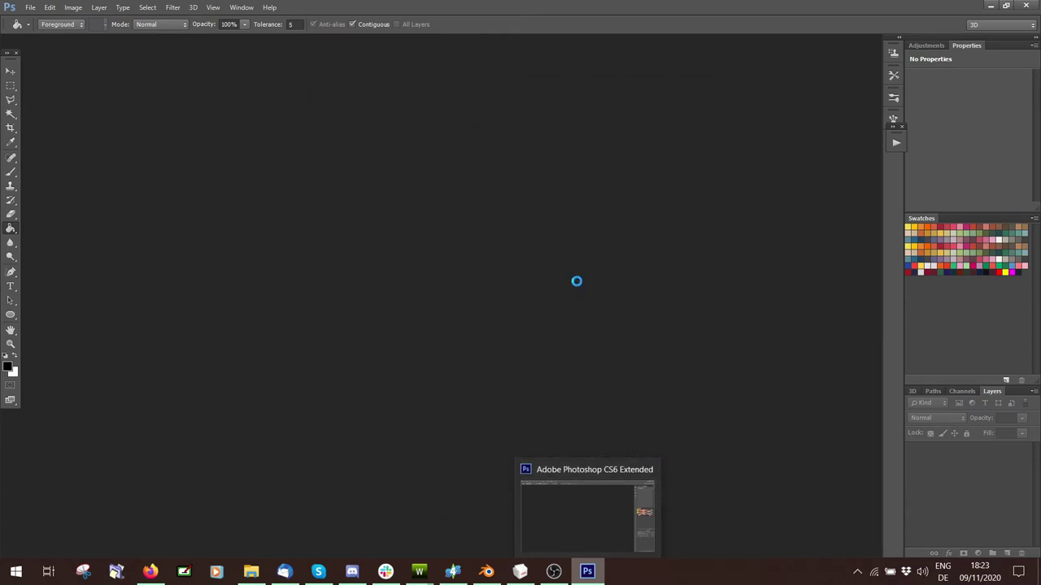
click(576, 280)
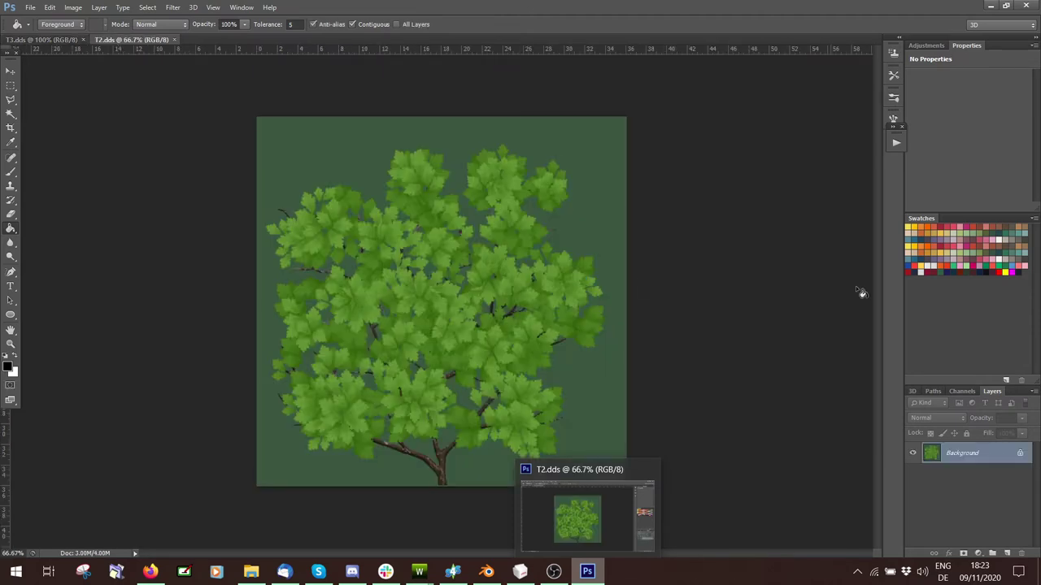
- Show T2's Alpha 1 channel as a grayscale leaf mask in the Channels panel
click(960, 391)
click(943, 486)
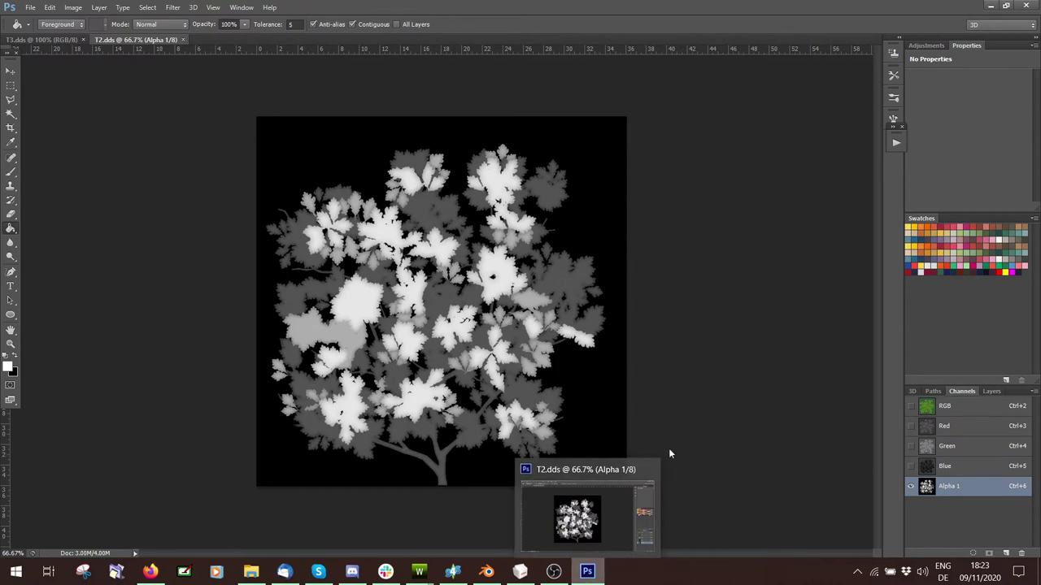
click(72, 7)
mouse_move(105, 42)
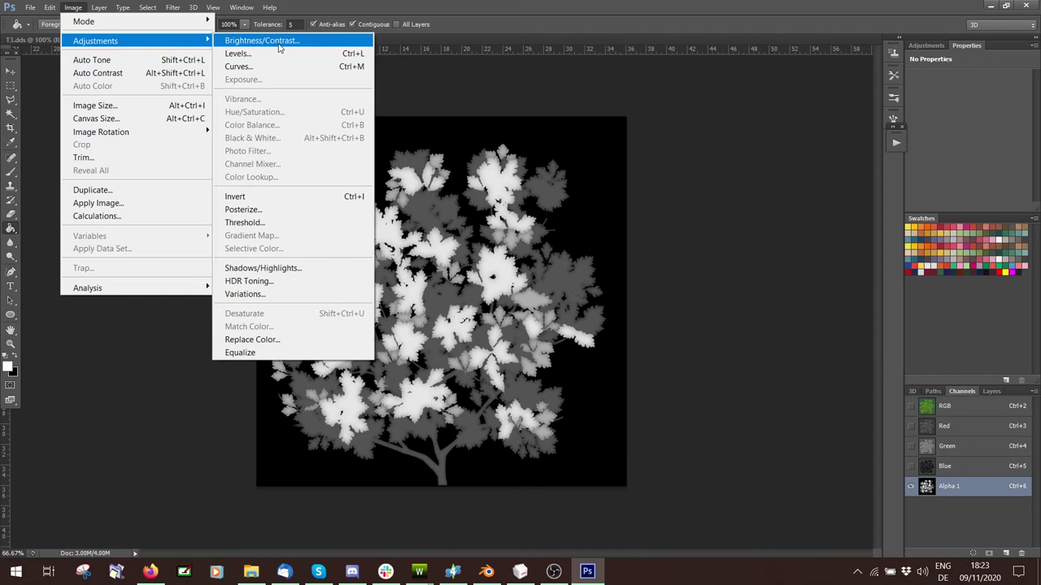
click(966, 492)
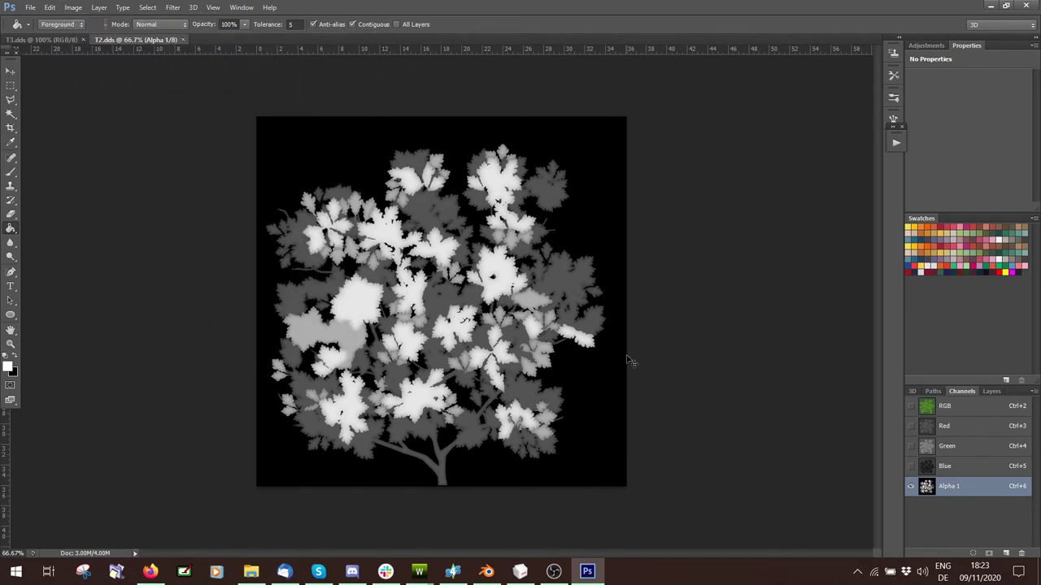
- Apply Levels 0 / 2.31 / 77 to T2's alpha mask to make it solid white
key(ctrl+l)
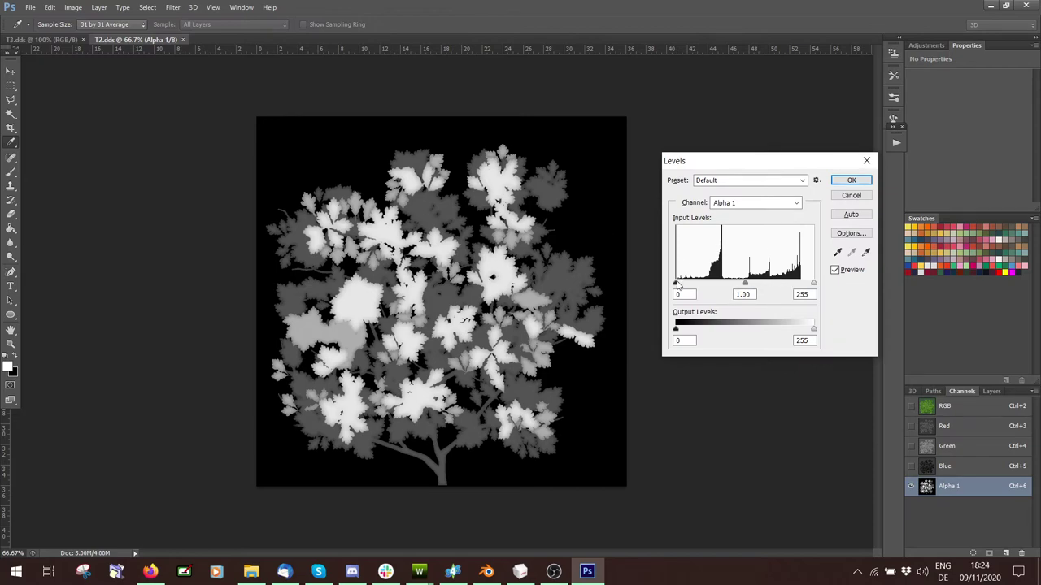
mouse_move(676, 283)
mouse_down()
mouse_move(708, 283)
mouse_move(676, 283)
mouse_up()
drag(744, 283, 703, 283)
drag(813, 284, 718, 287)
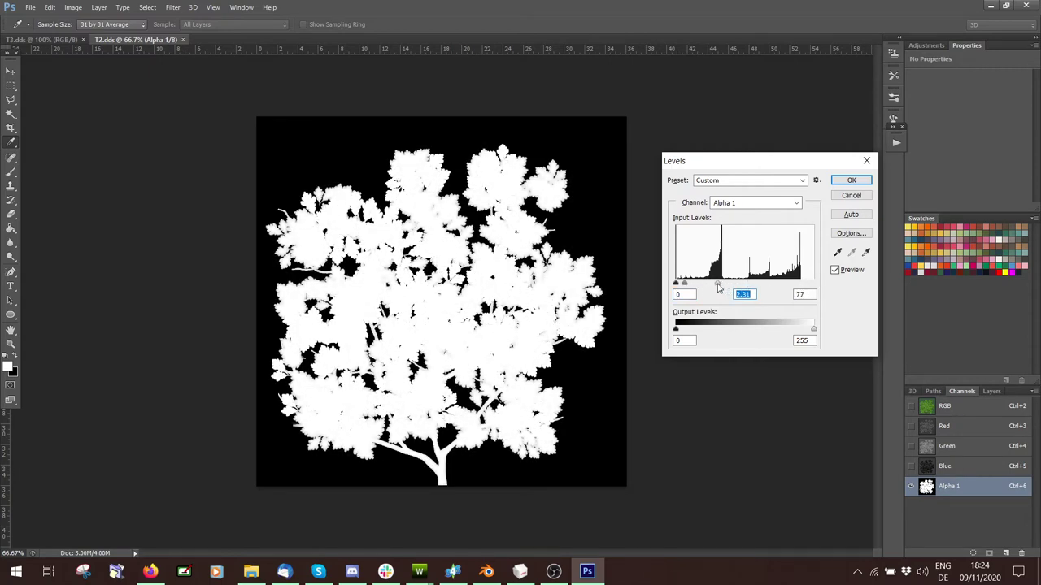
click(849, 181)
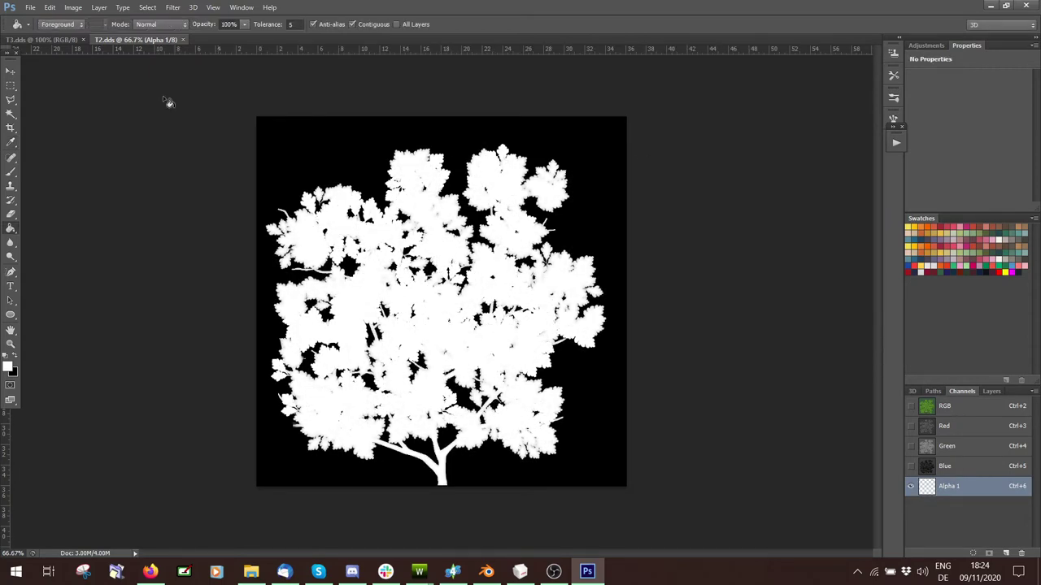
- Save T2 as DDS, close it, and return to T3's full RGB view
click(30, 7)
click(84, 157)
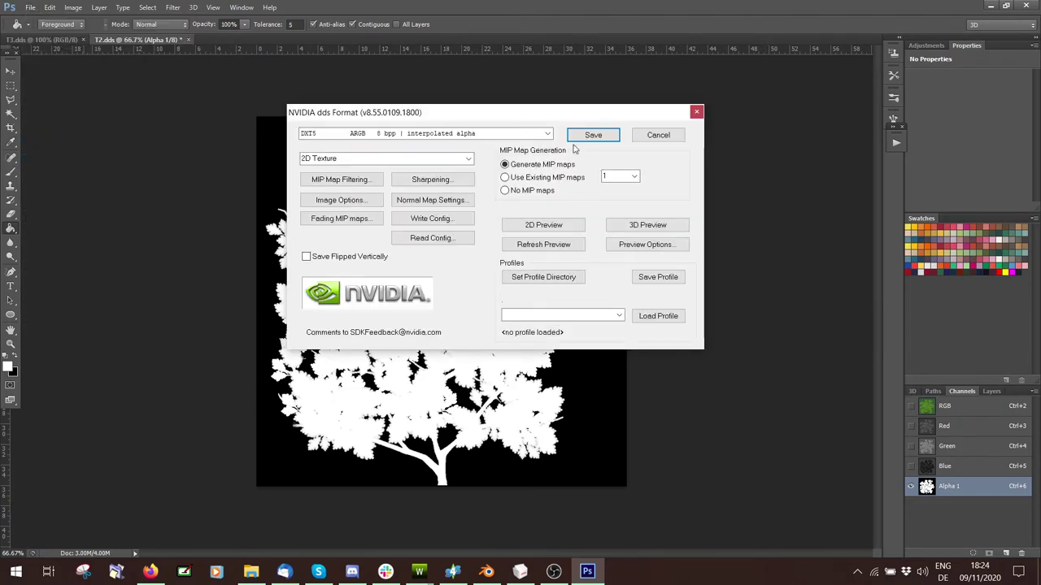
click(589, 132)
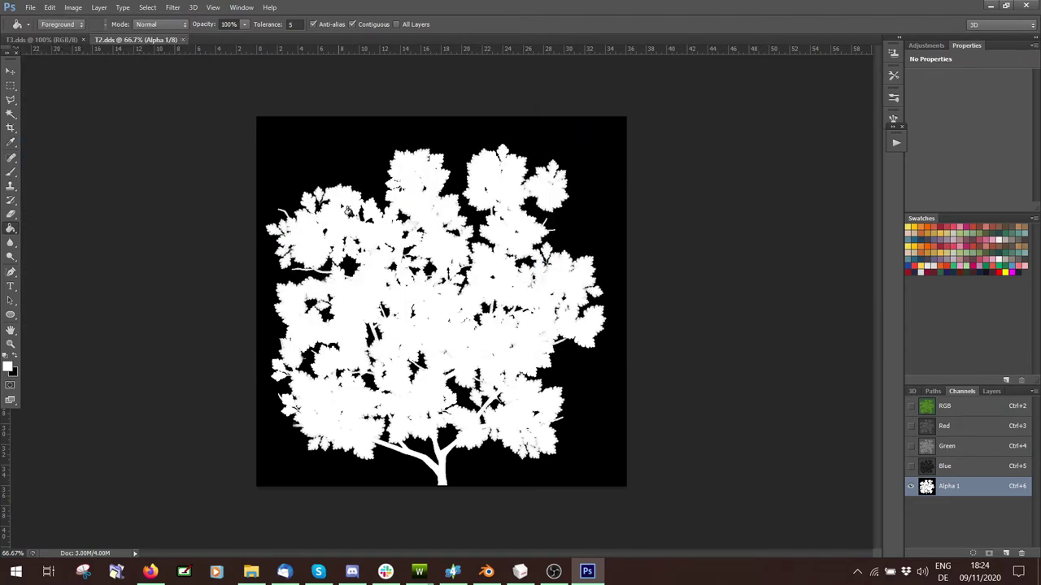
click(183, 40)
click(966, 500)
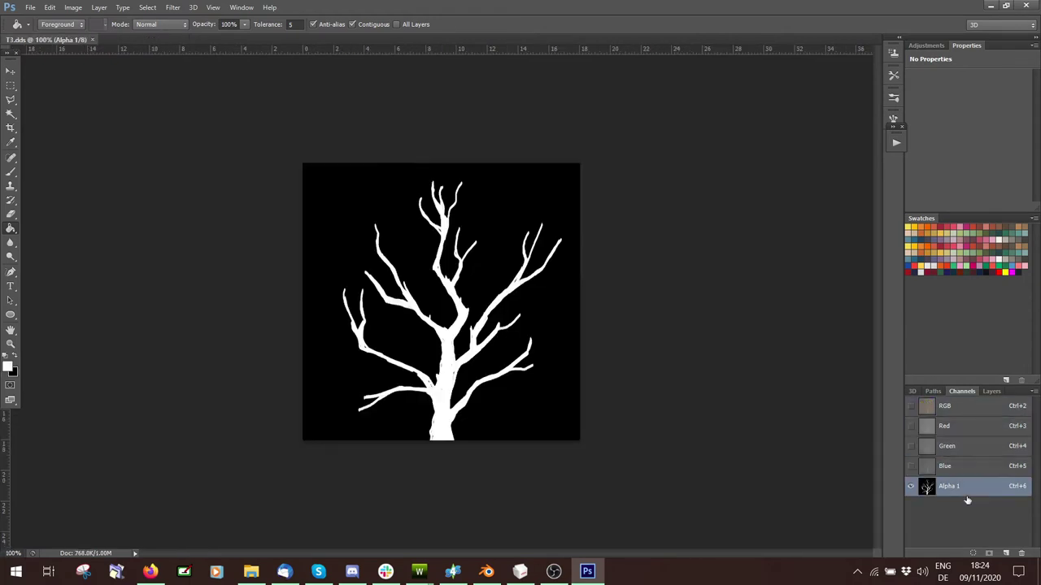
click(941, 411)
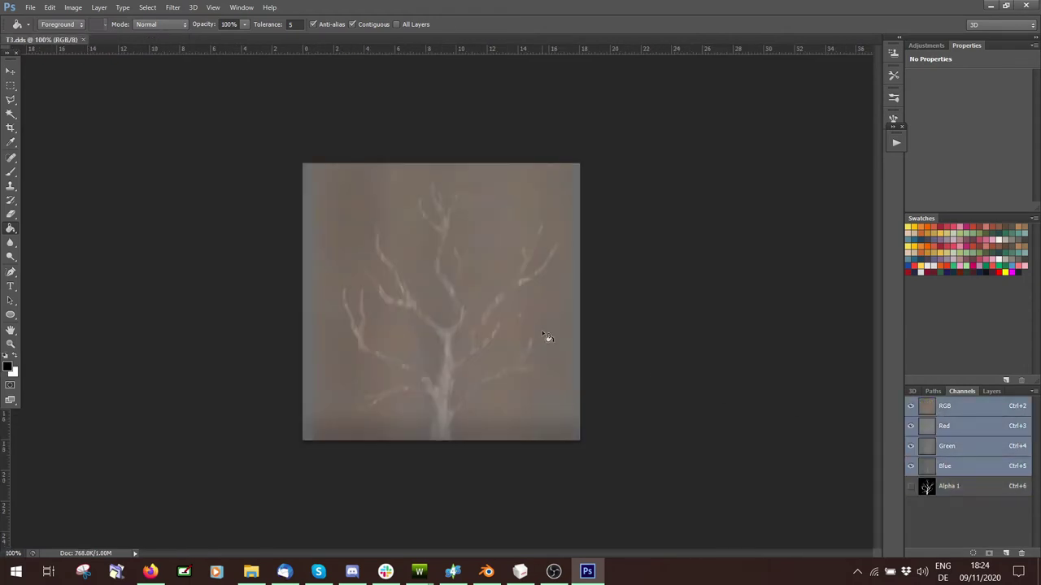
click(80, 7)
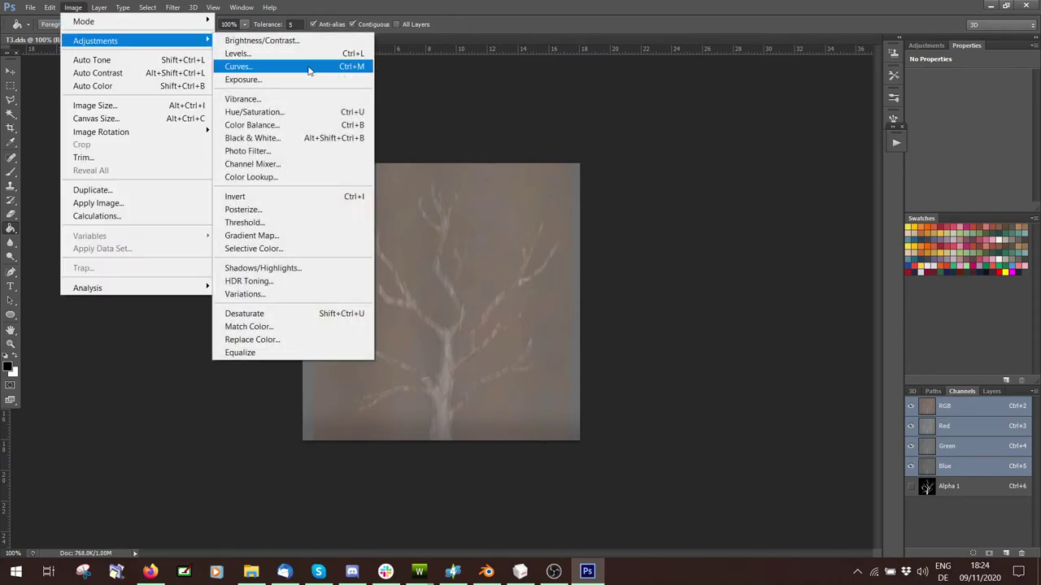
- Warm the T3 bark texture with Hue/Saturation set to Hue +6, Saturation +62
click(629, 266)
key(i)
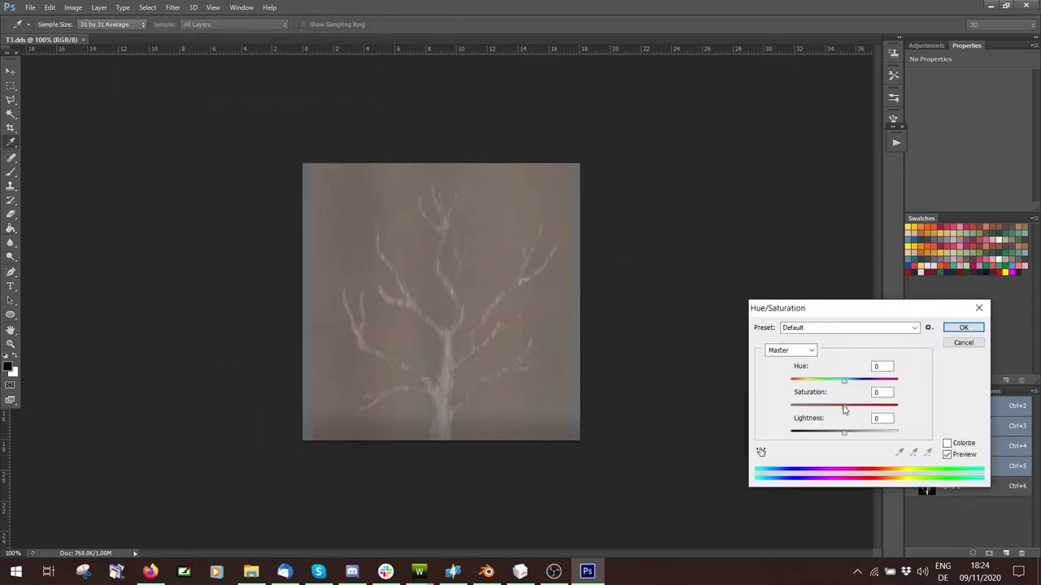
drag(844, 410, 877, 413)
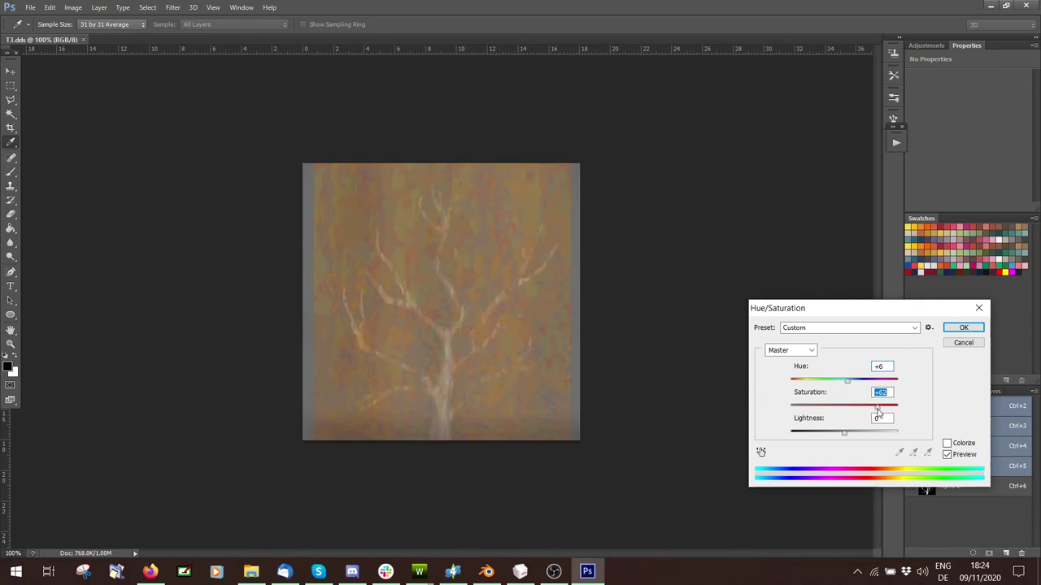
click(963, 328)
key(g)
- Save the recoloured T3 texture, confirming the NVIDIA DDS export settings
click(30, 7)
click(47, 159)
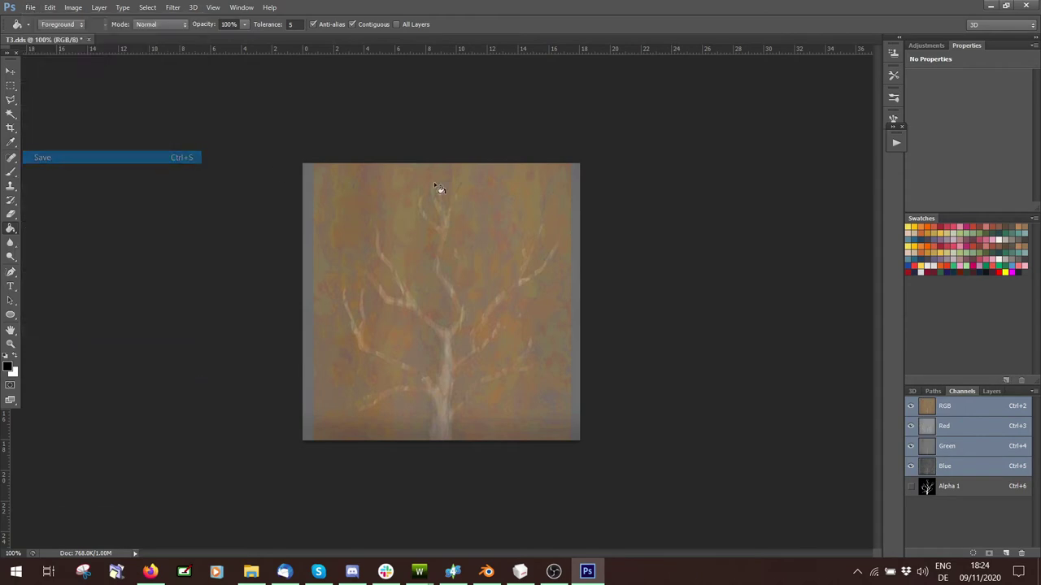
click(580, 136)
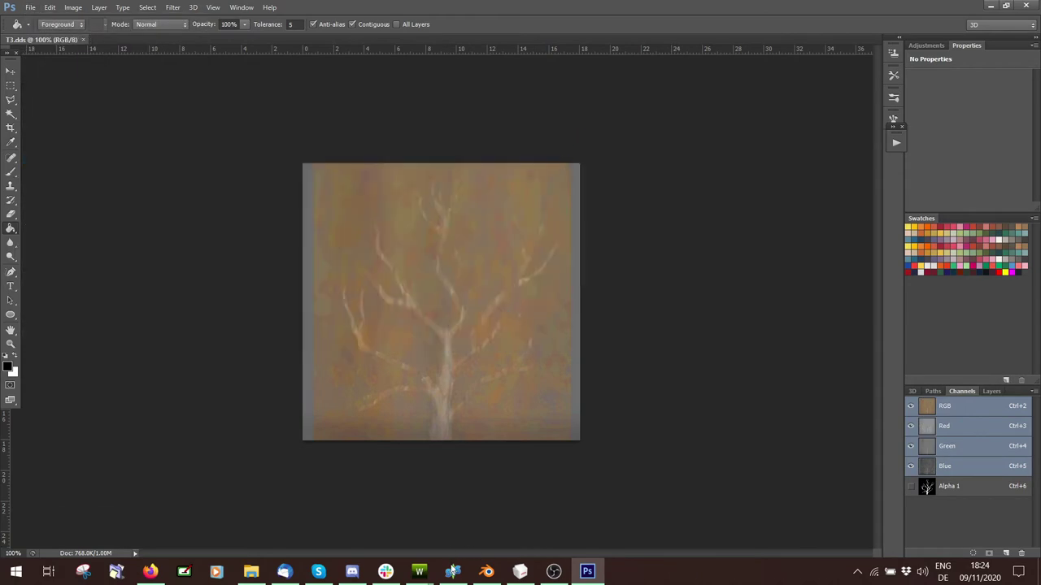
- Replace Group 1's Alpha map with the re-imported T2 texture in the Material Editor
mouse_move(419, 572)
click(497, 515)
click(569, 187)
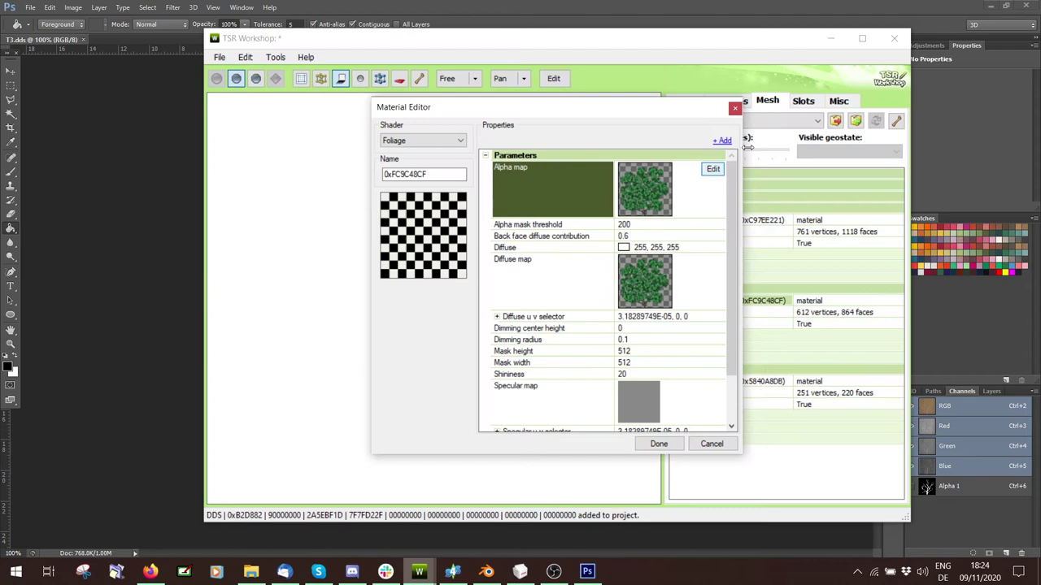
click(713, 168)
click(723, 109)
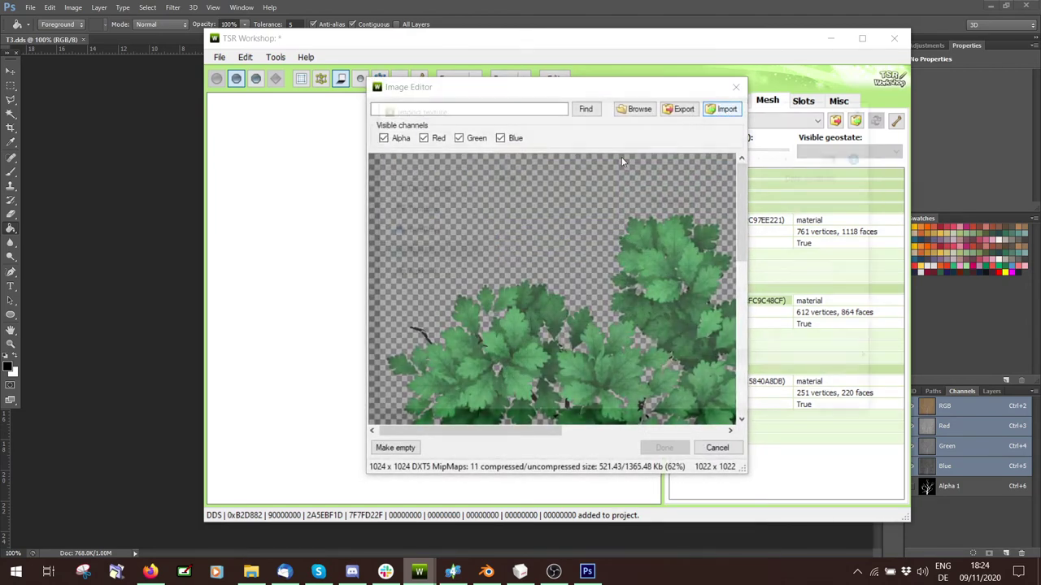
double_click(509, 236)
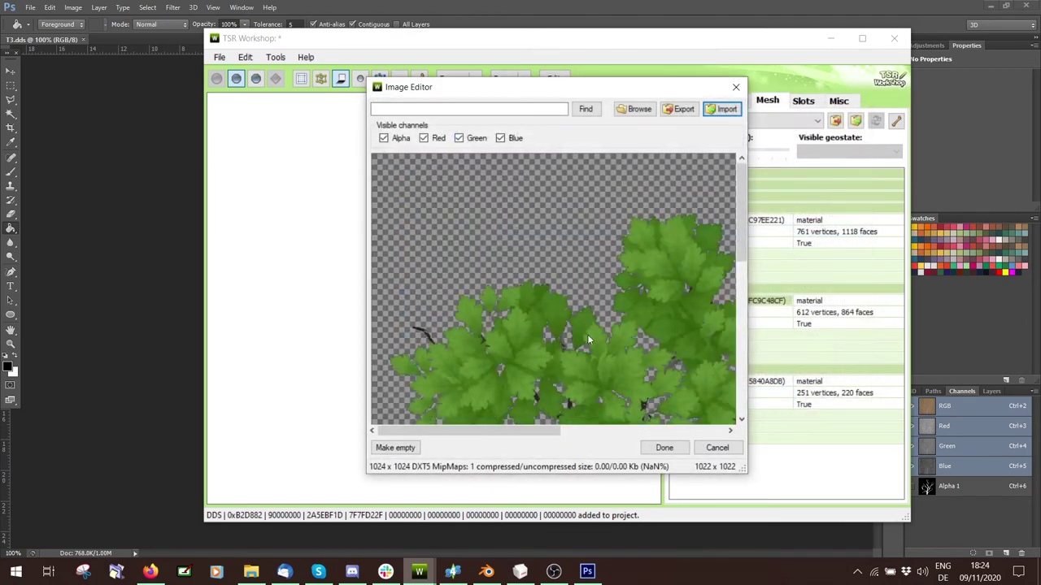
scroll(602, 325, down, 6)
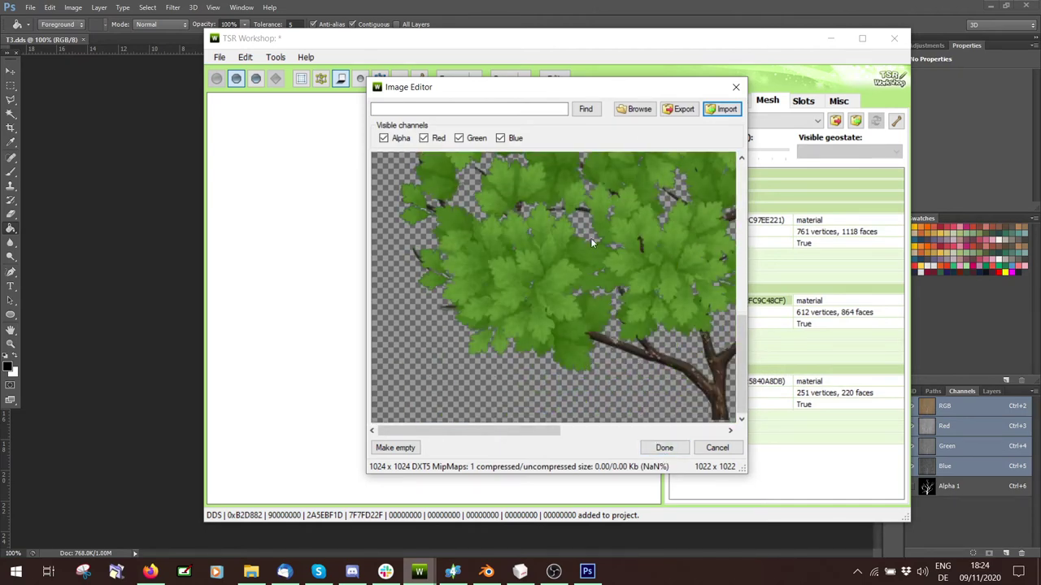
click(664, 447)
click(500, 329)
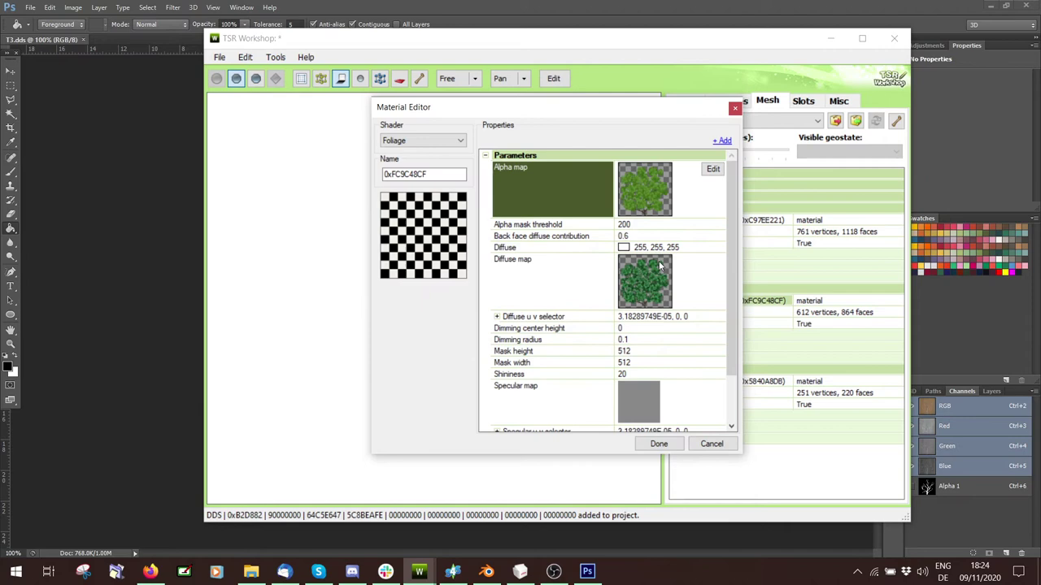
- Review the Diffuse map, finish the material, and update MATD for all levels of detail
click(710, 262)
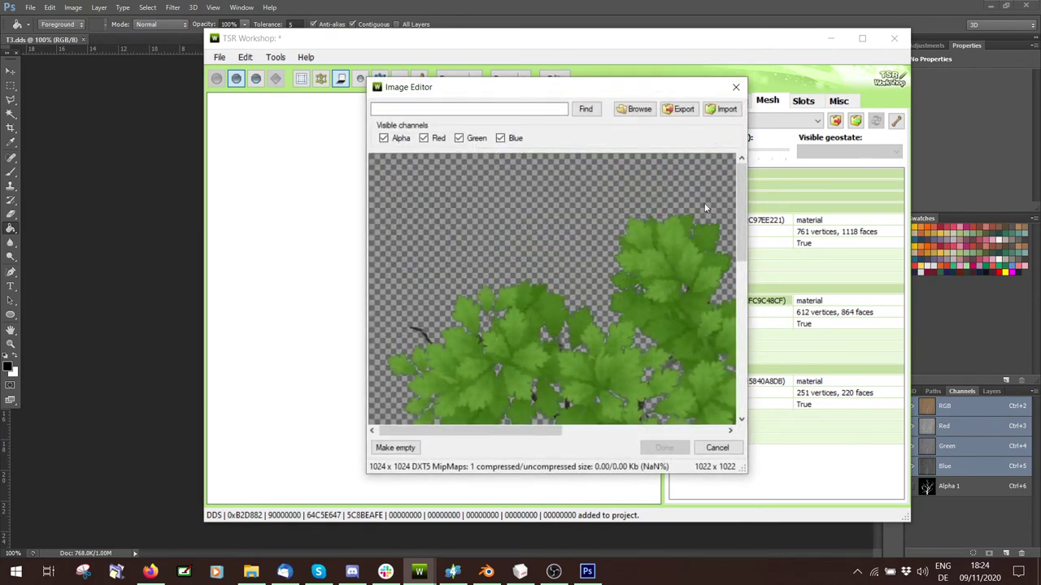
click(736, 87)
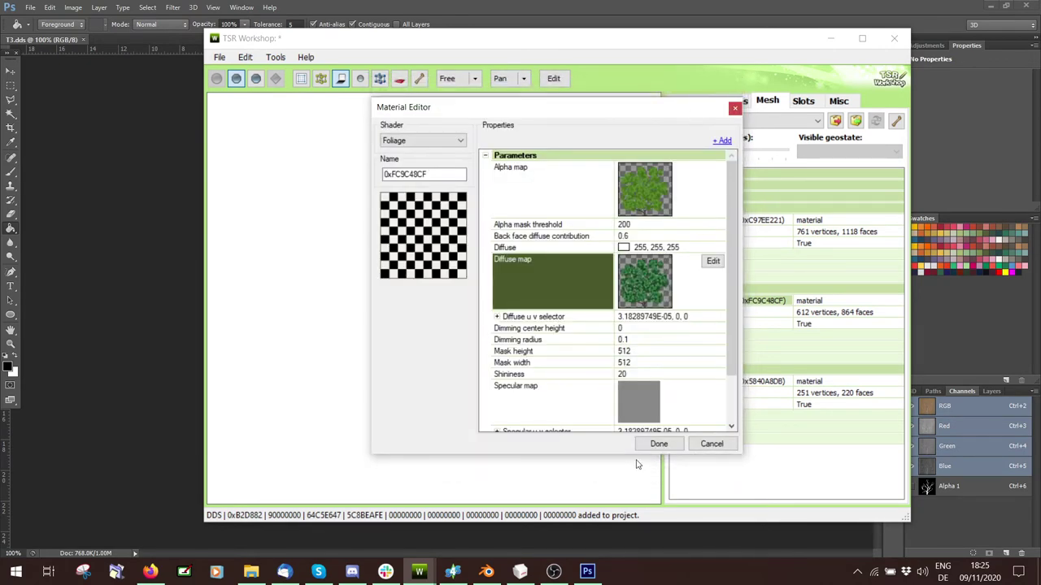
scroll(730, 301, down, 2)
click(658, 444)
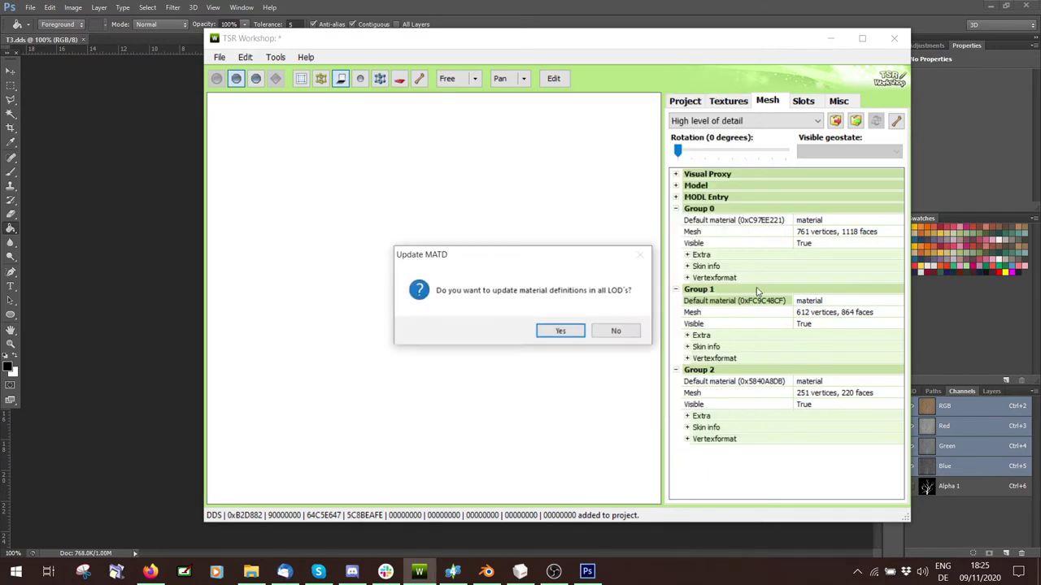
click(561, 331)
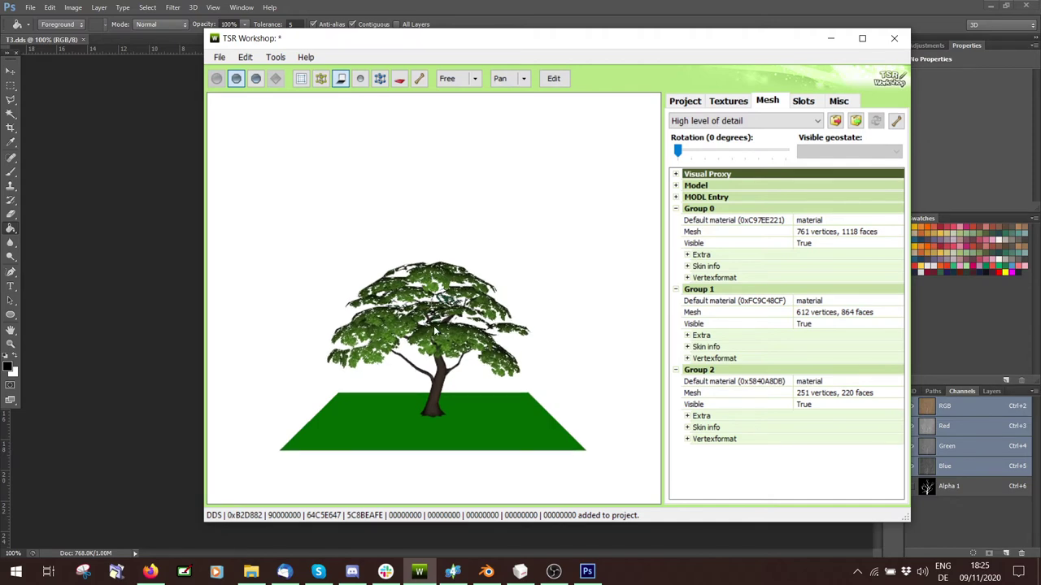
- Replace Group 2's Alpha map with the imported T3 tree-branch texture
double_click(901, 382)
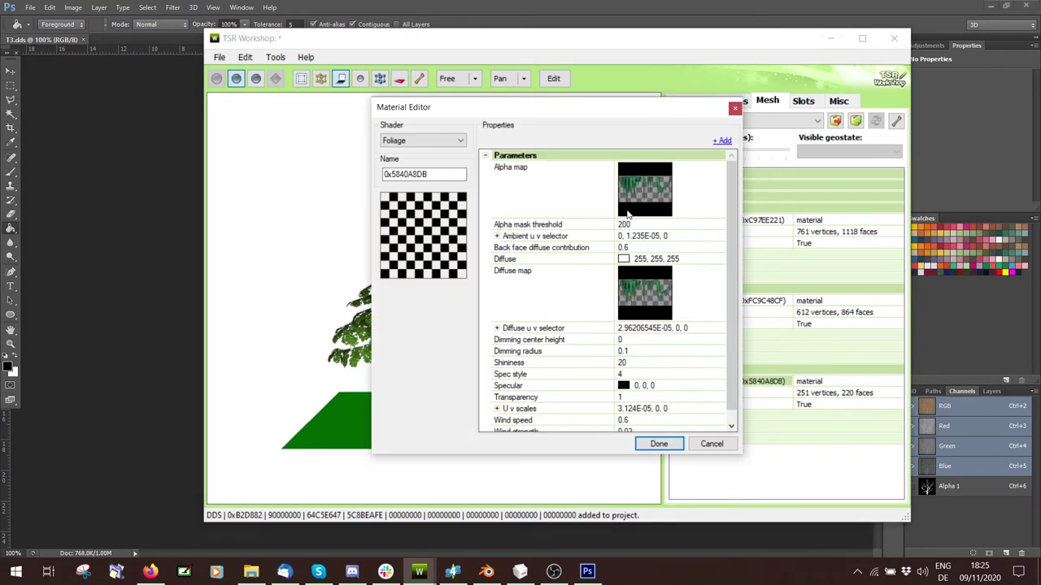
click(703, 183)
click(713, 171)
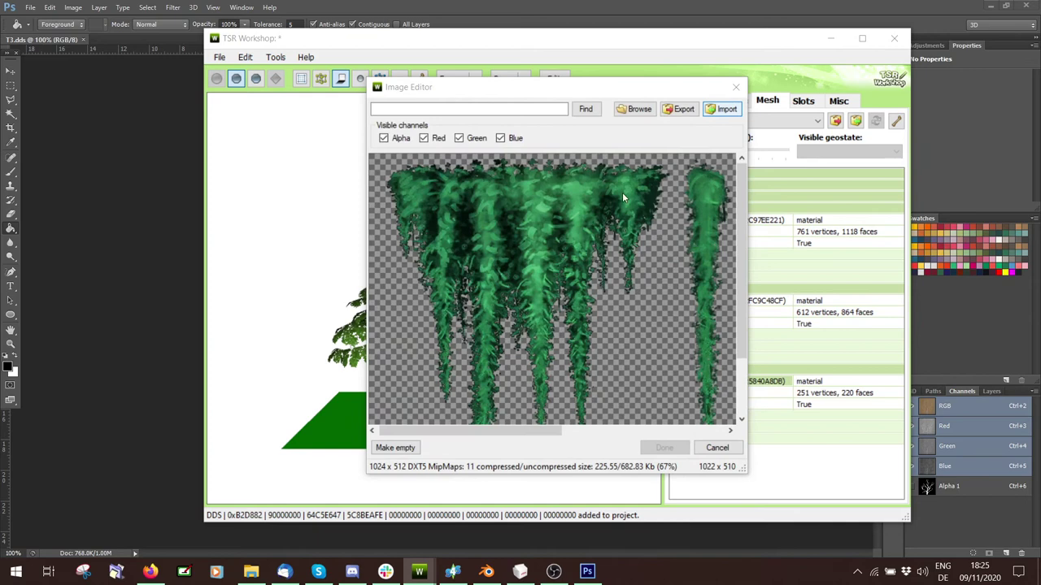
click(720, 107)
double_click(523, 215)
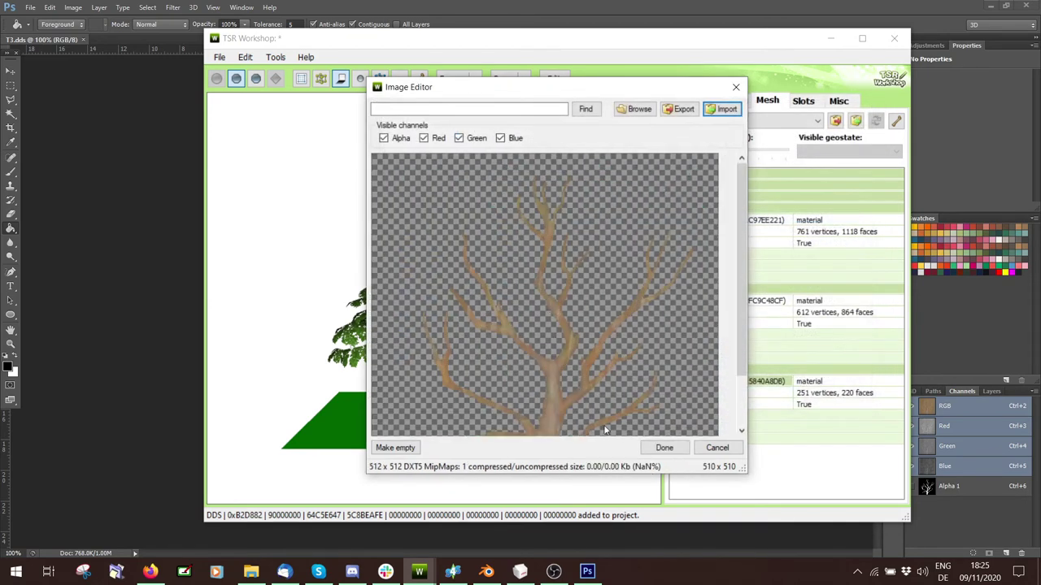
click(664, 447)
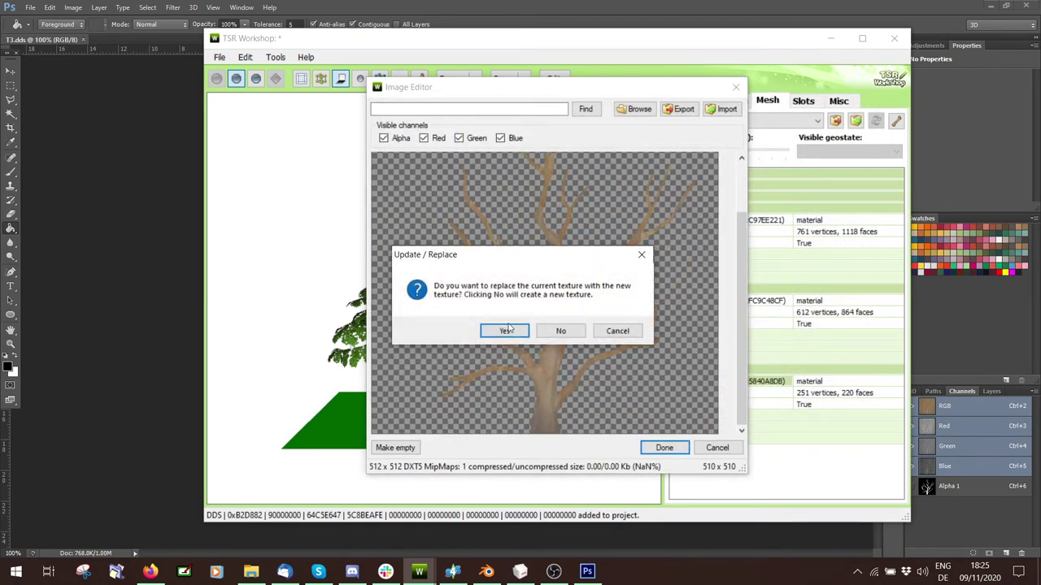
click(499, 329)
- Review Group 2's Diffuse map, finish, and apply the material to all levels of detail
click(708, 291)
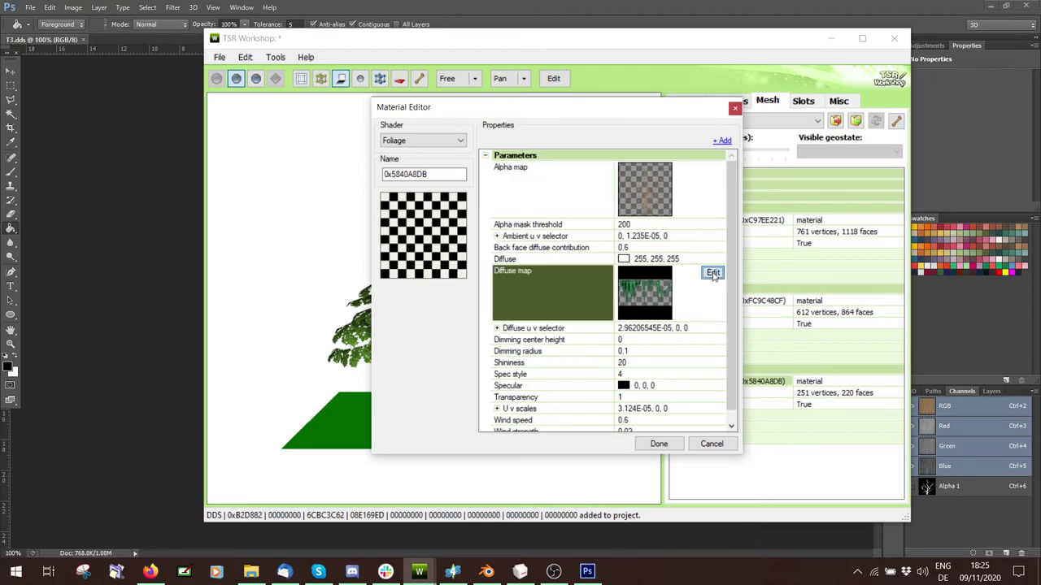
click(713, 274)
click(736, 87)
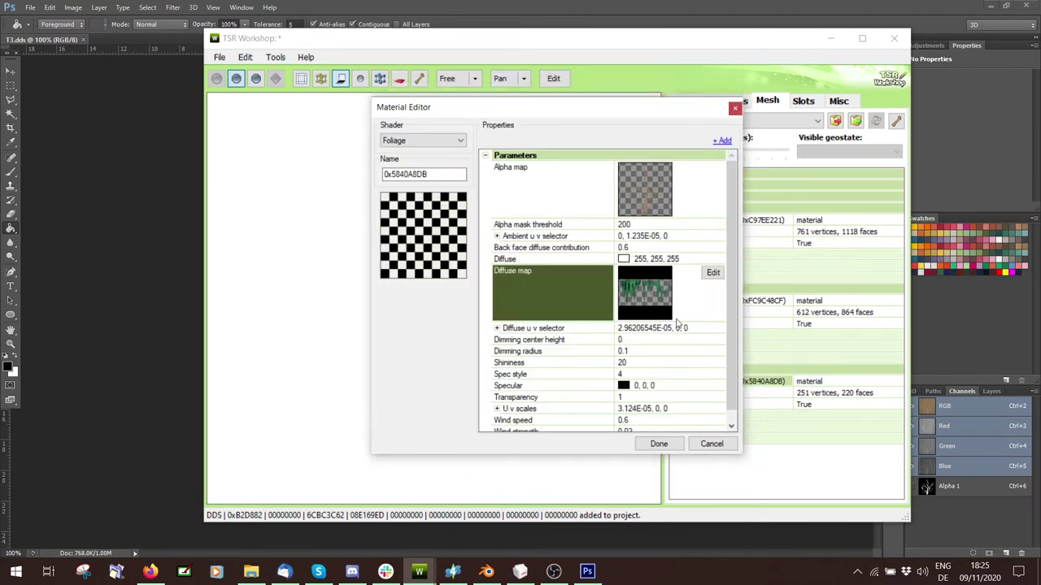
click(659, 443)
click(560, 331)
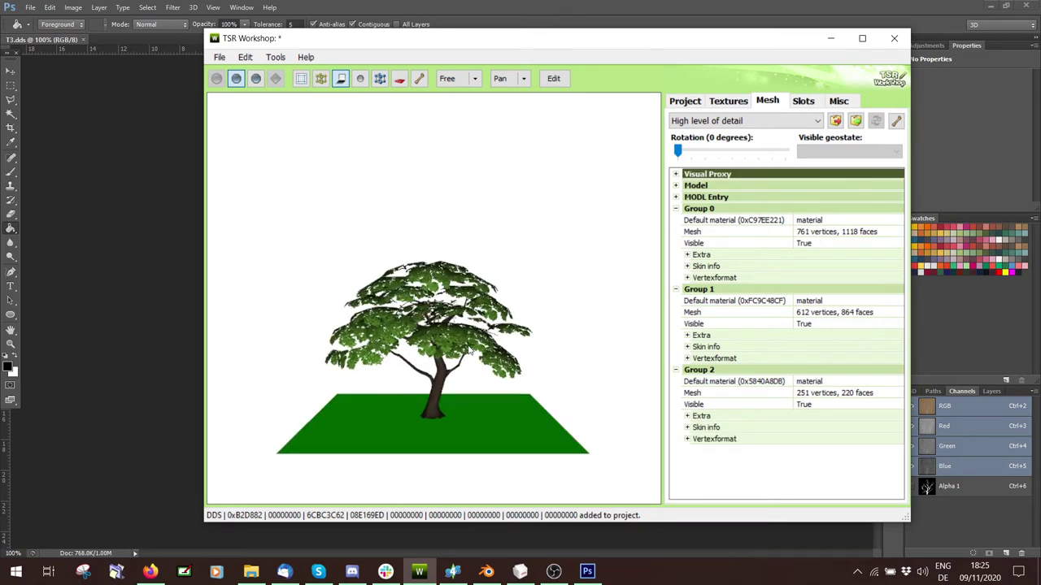
- Zoom in and tilt the preview to view the tree and ground plane from above
scroll(468, 350, up, 4)
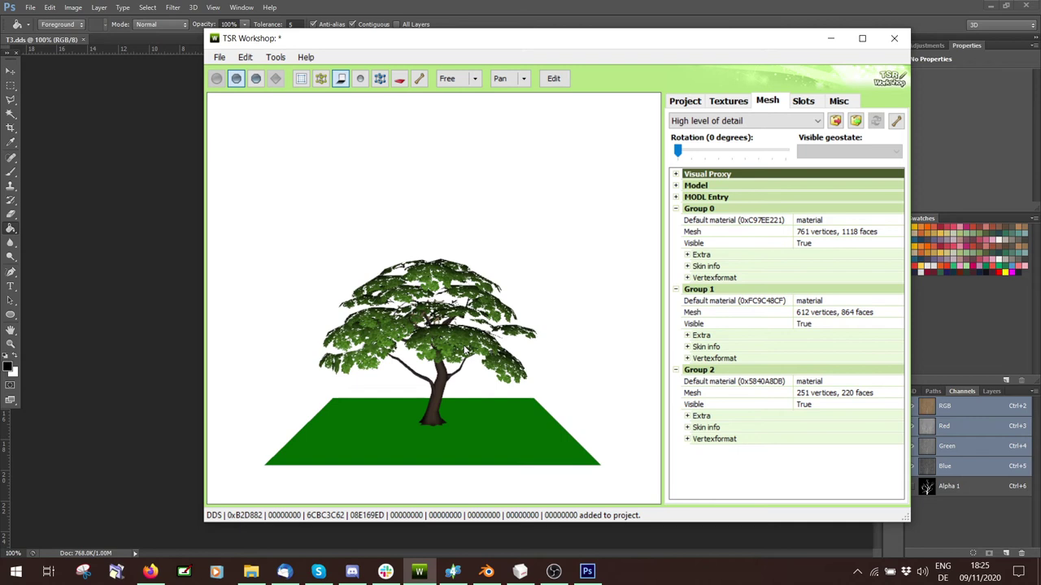
drag(466, 349, 435, 400)
scroll(476, 376, up, 4)
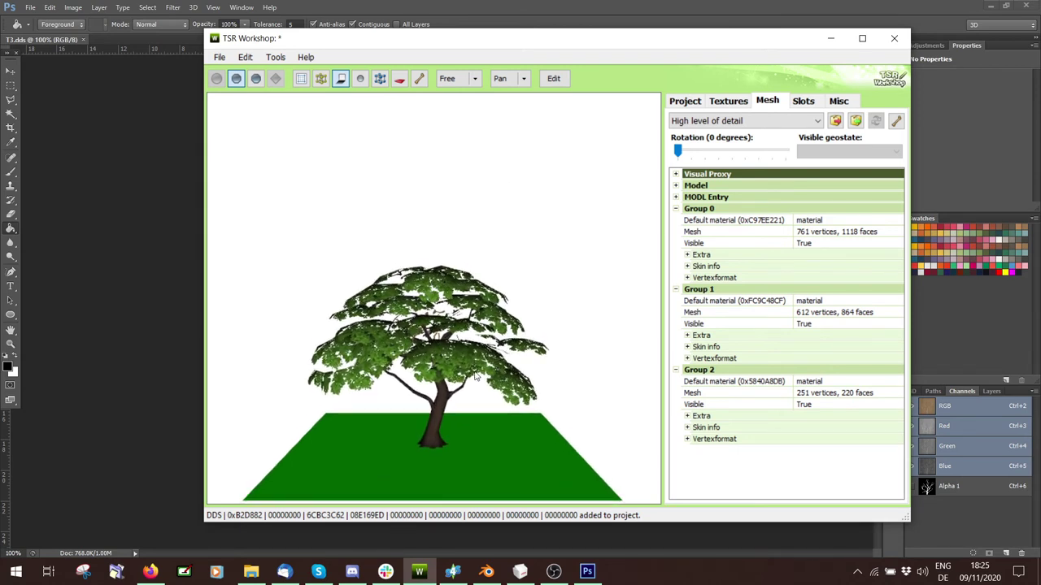
scroll(476, 375, up, 2)
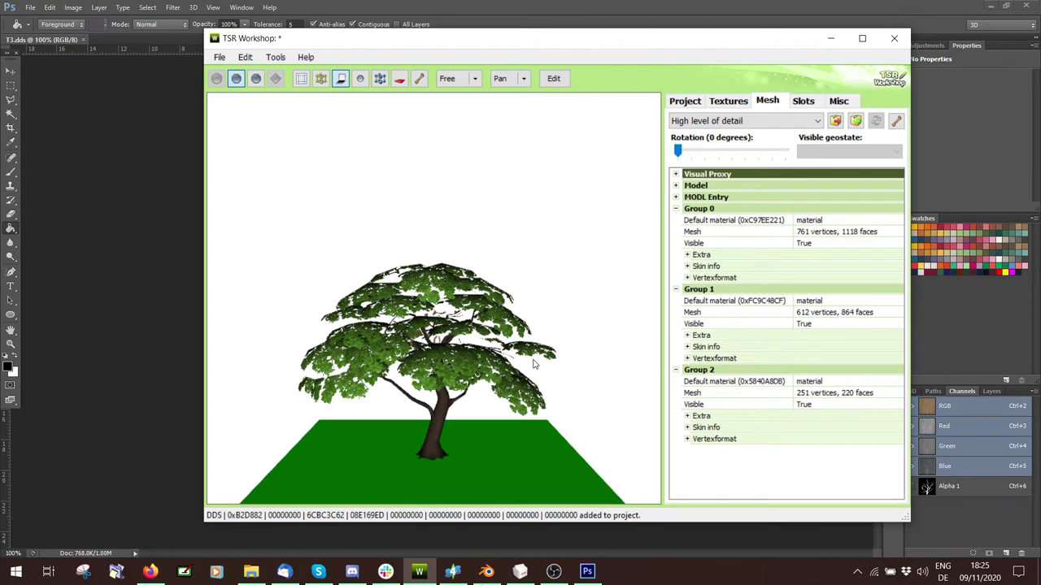
- Compare Group 1's and Group 2's material settings without changing them
click(883, 300)
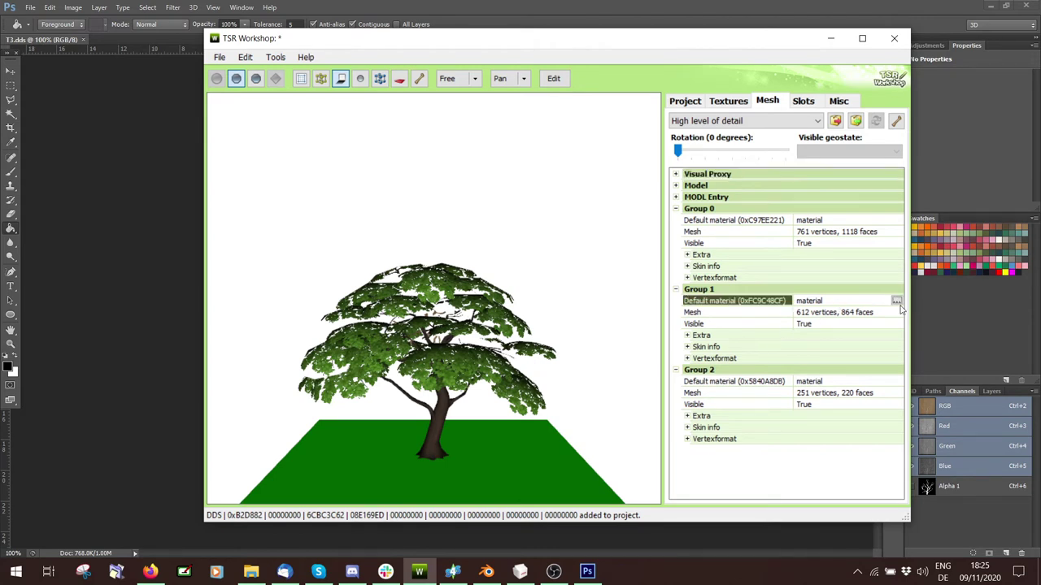
click(896, 300)
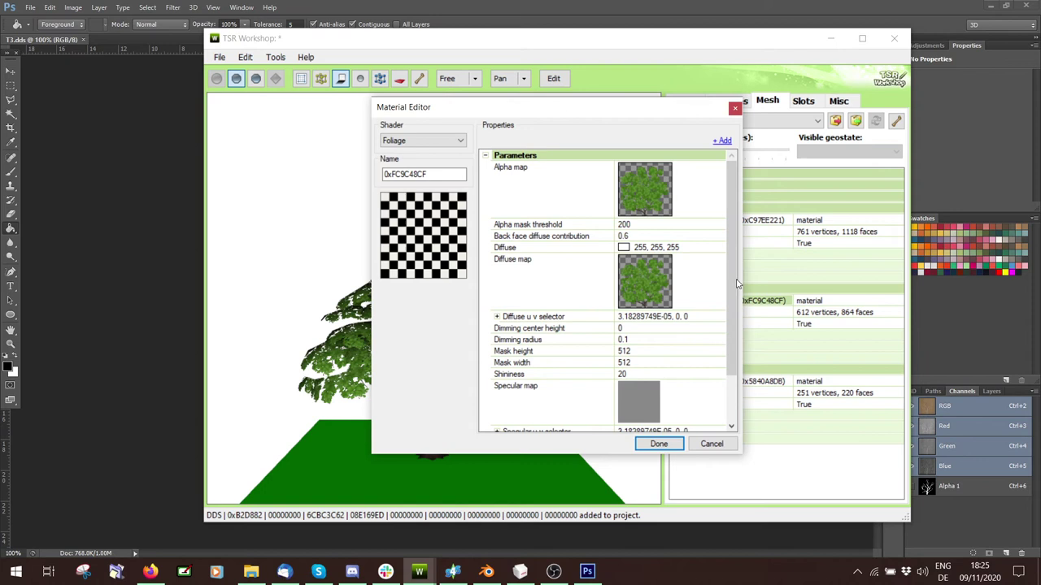
scroll(731, 285, down, 2)
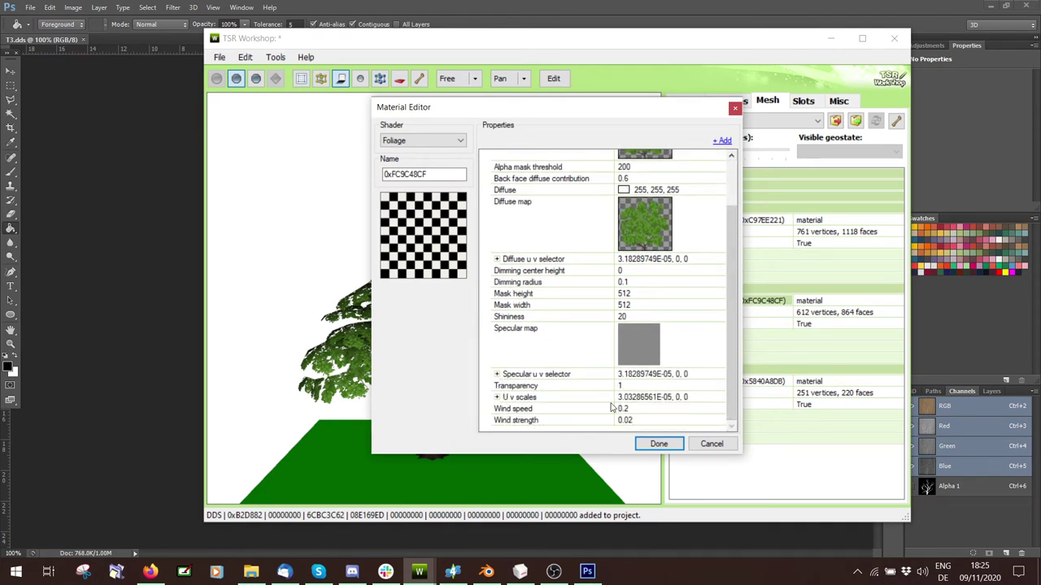
click(659, 443)
click(897, 382)
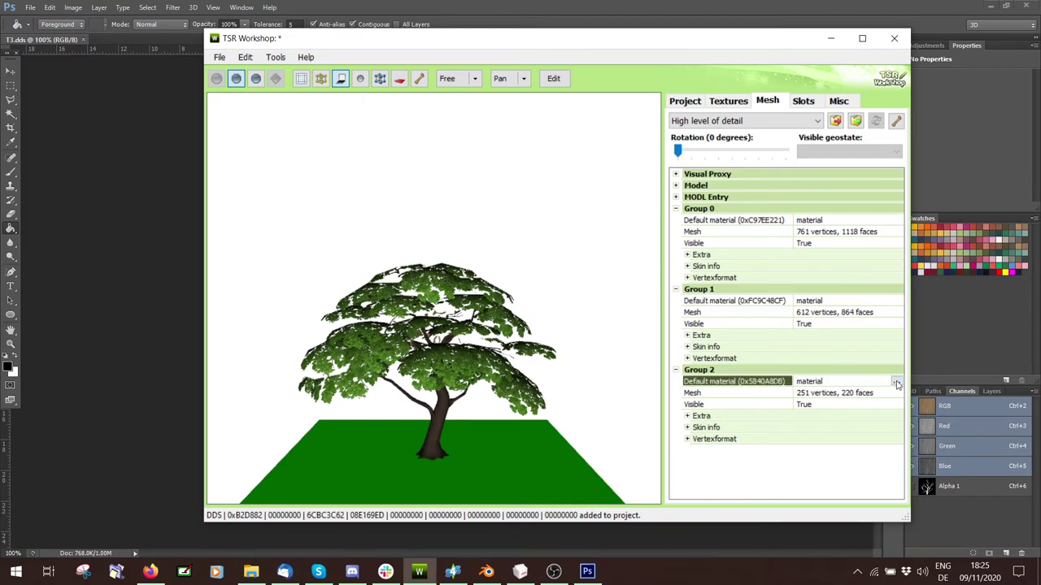
click(896, 381)
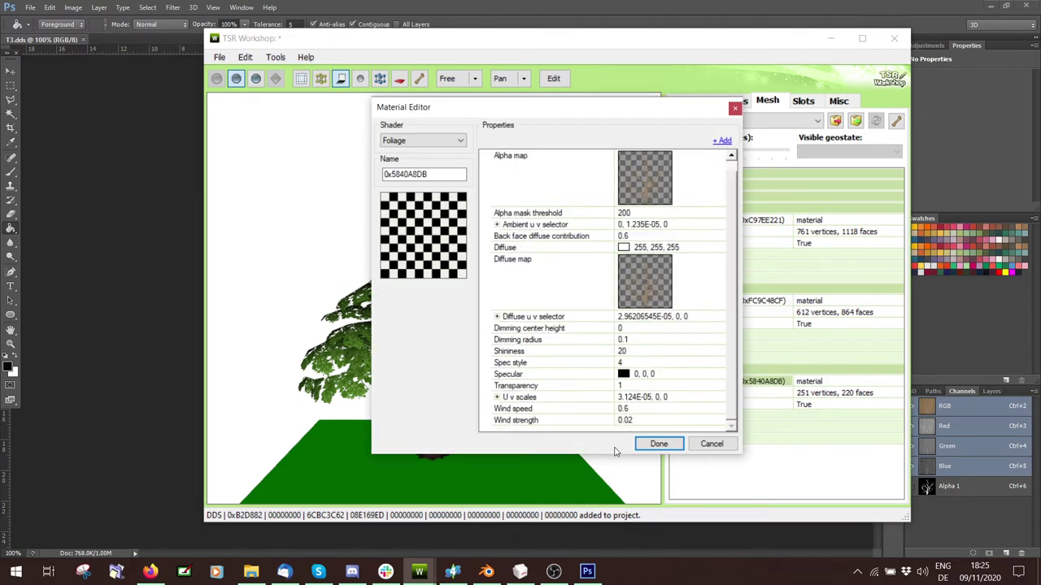
click(712, 445)
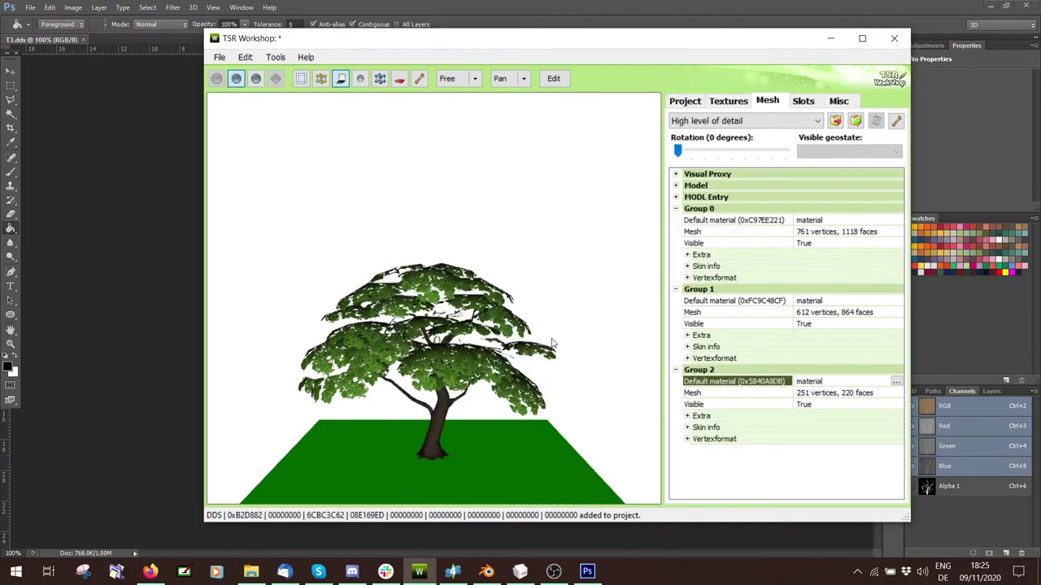
click(887, 304)
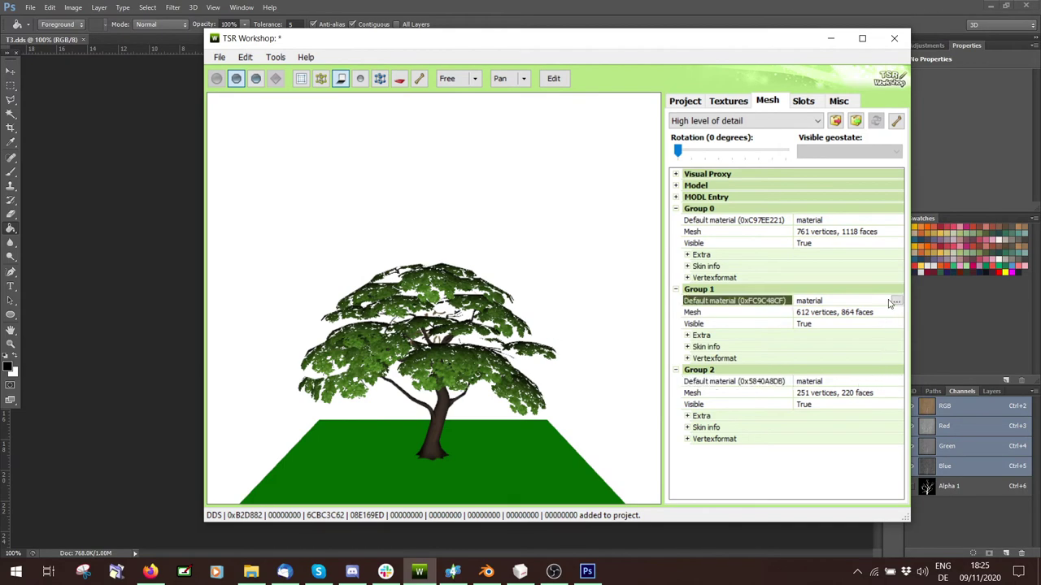
click(895, 301)
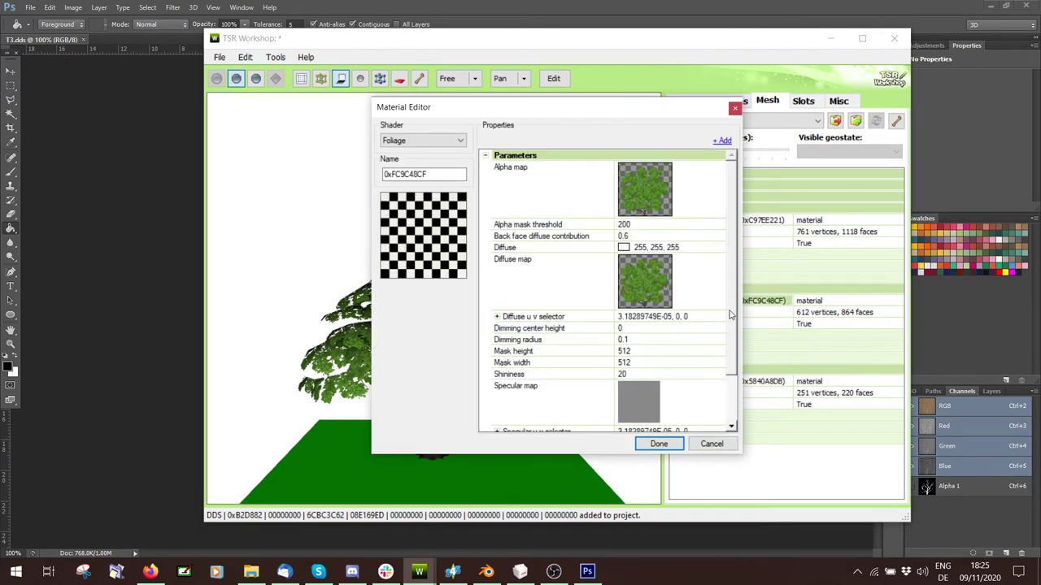
scroll(727, 317, down, 2)
click(712, 444)
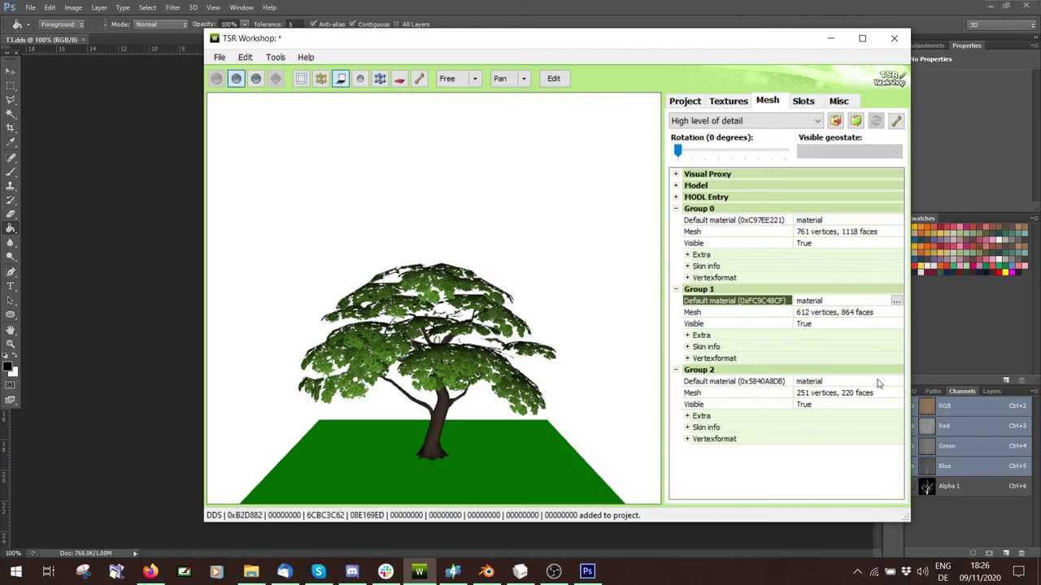
- Set Group 2's Wind speed to 0.1 and apply it to all levels of detail
click(882, 382)
click(895, 384)
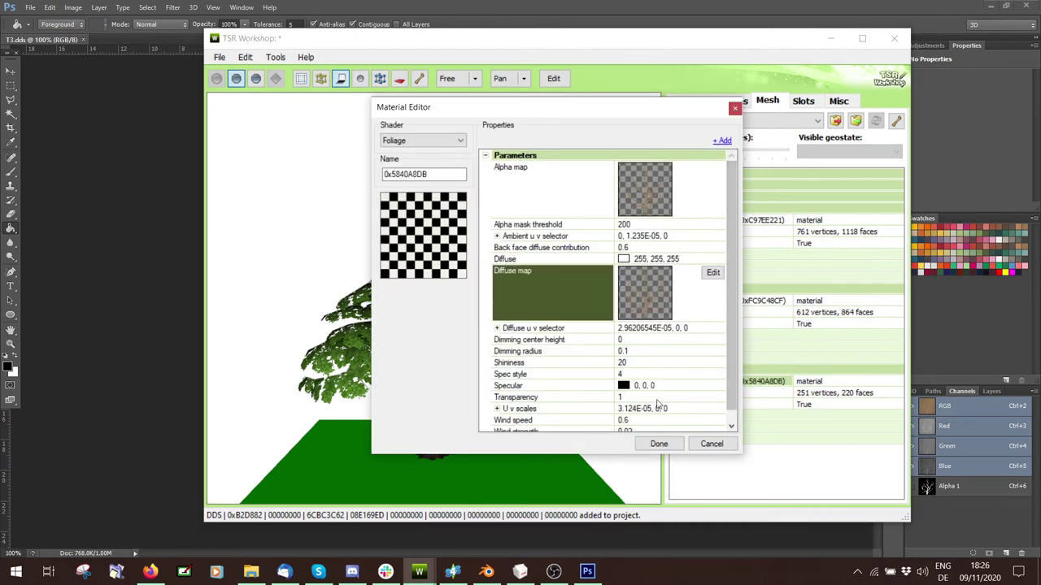
click(636, 420)
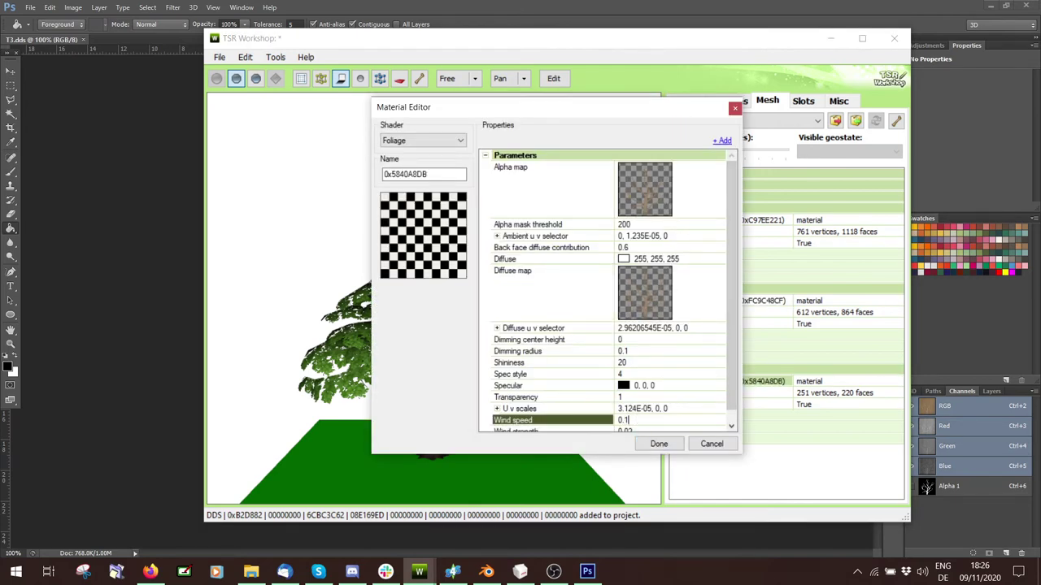
click(658, 444)
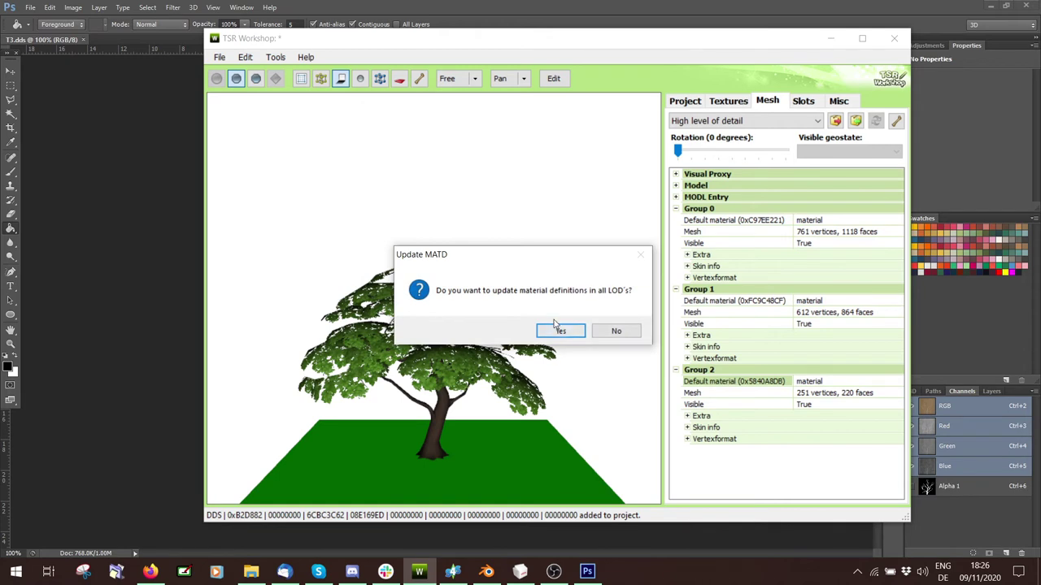
click(557, 330)
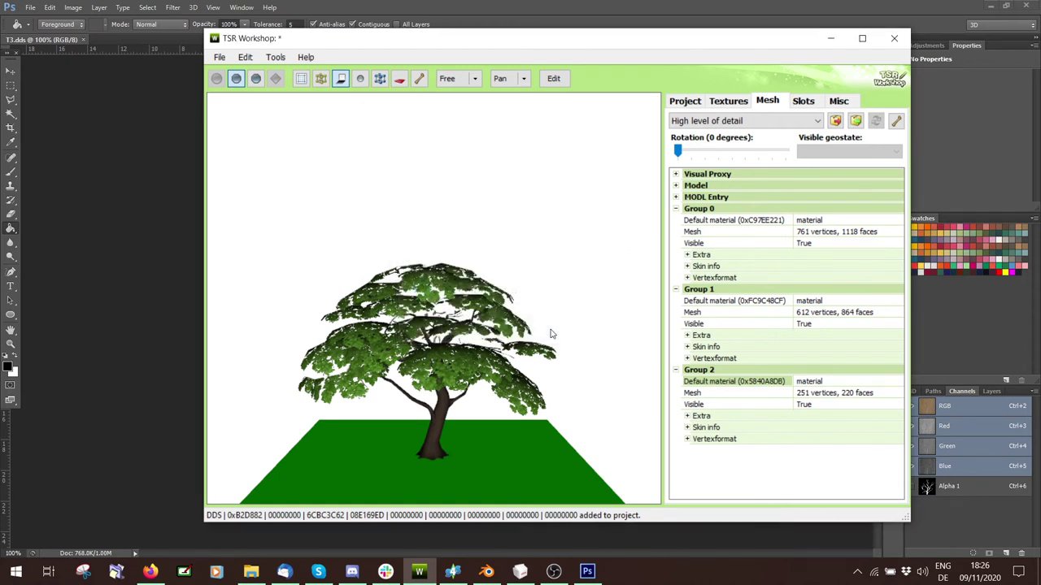
click(837, 101)
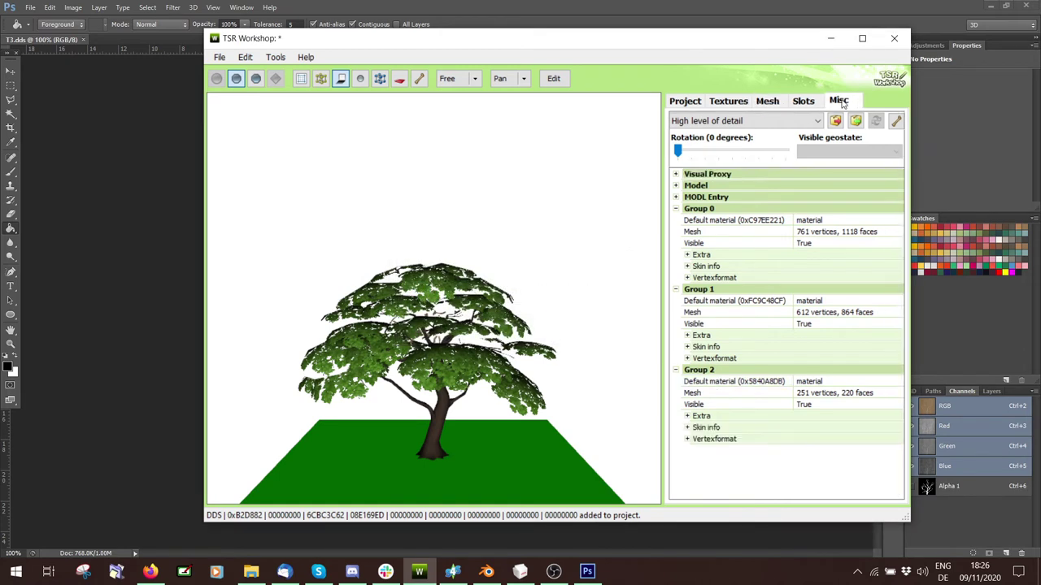
click(885, 200)
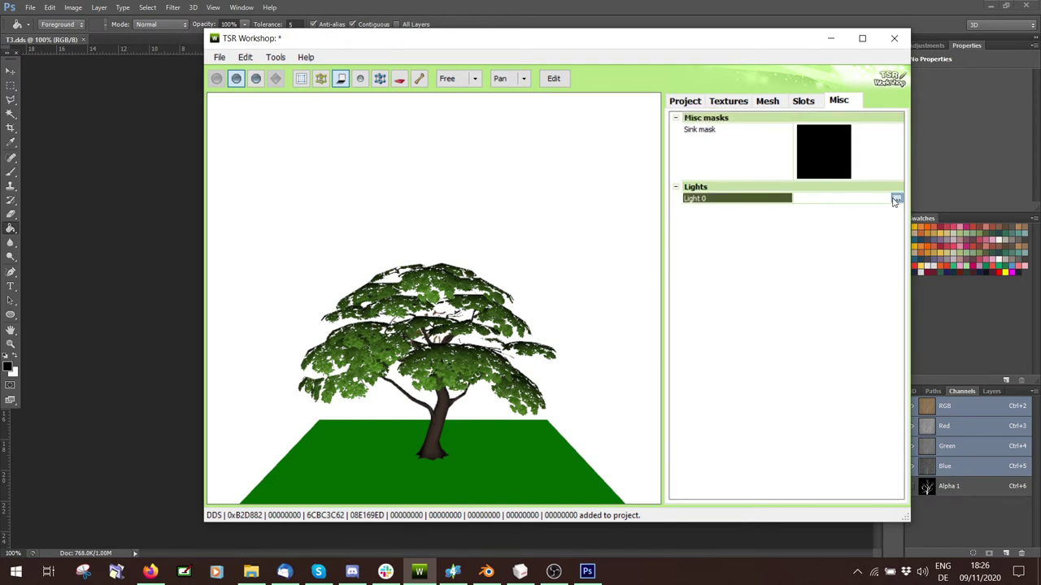
click(897, 200)
click(719, 137)
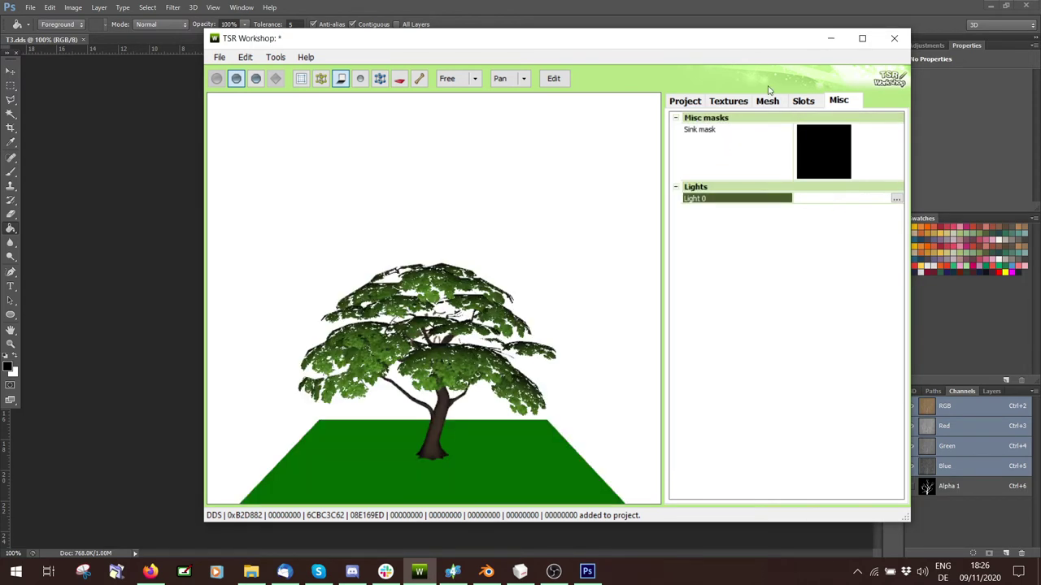
click(816, 103)
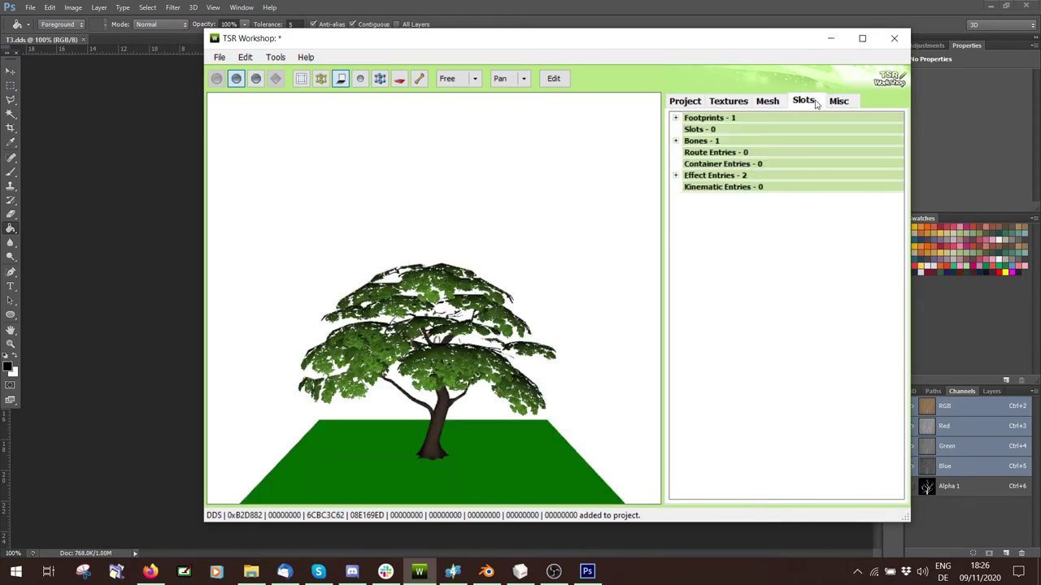
click(675, 118)
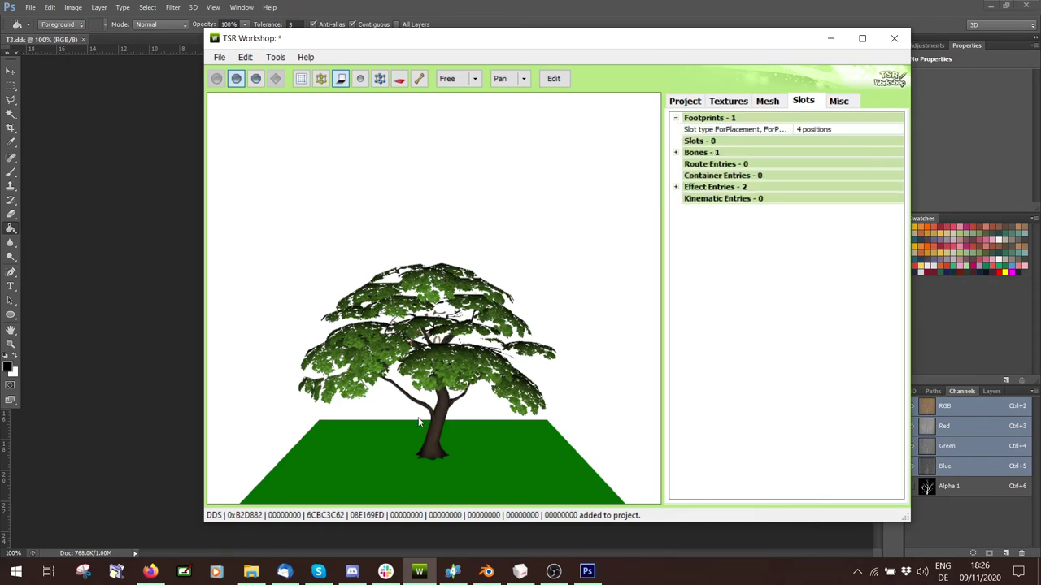
click(894, 131)
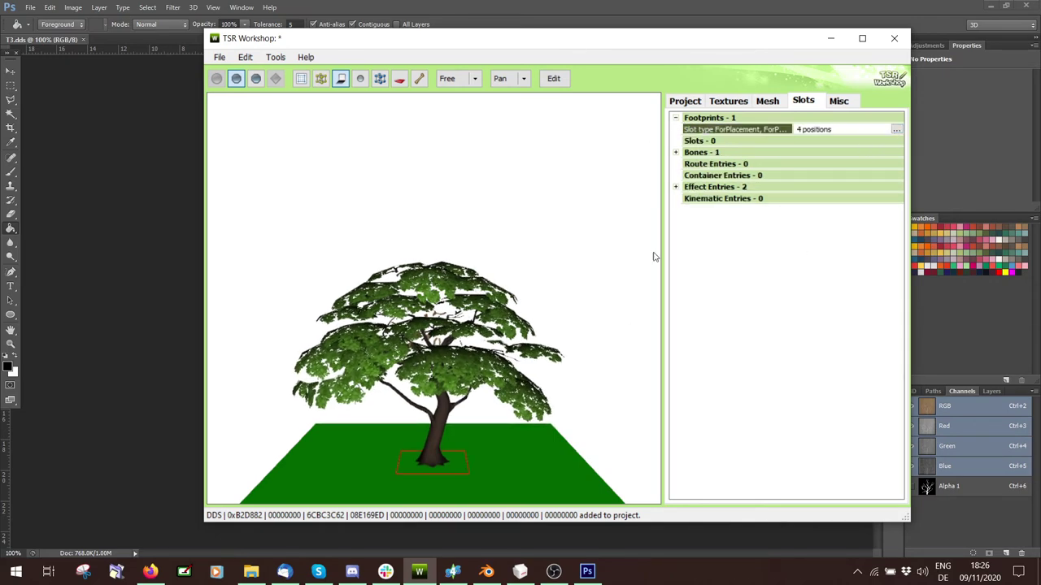
drag(560, 242, 441, 106)
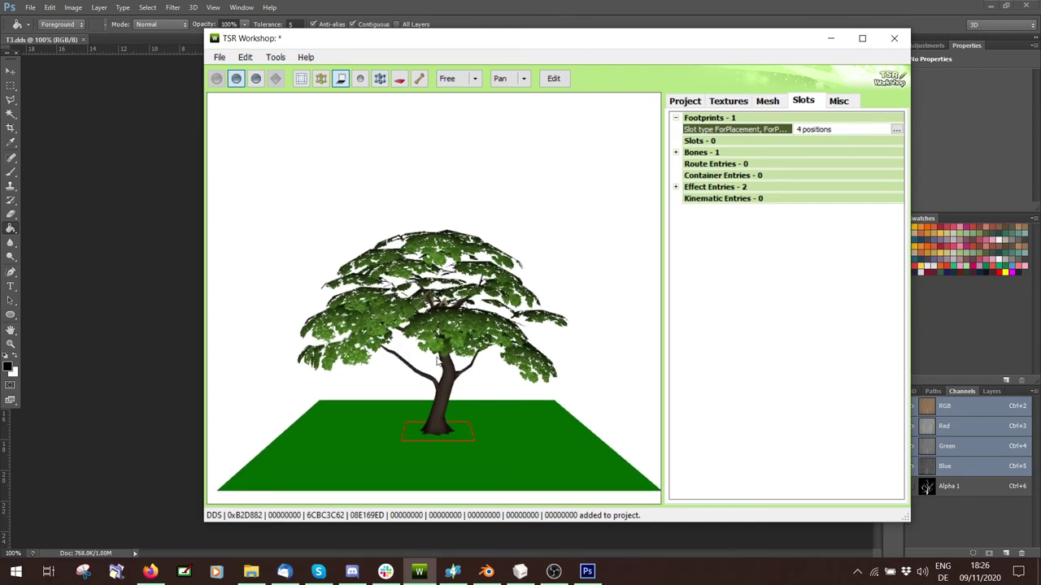
drag(439, 362, 437, 360)
scroll(438, 360, up, 5)
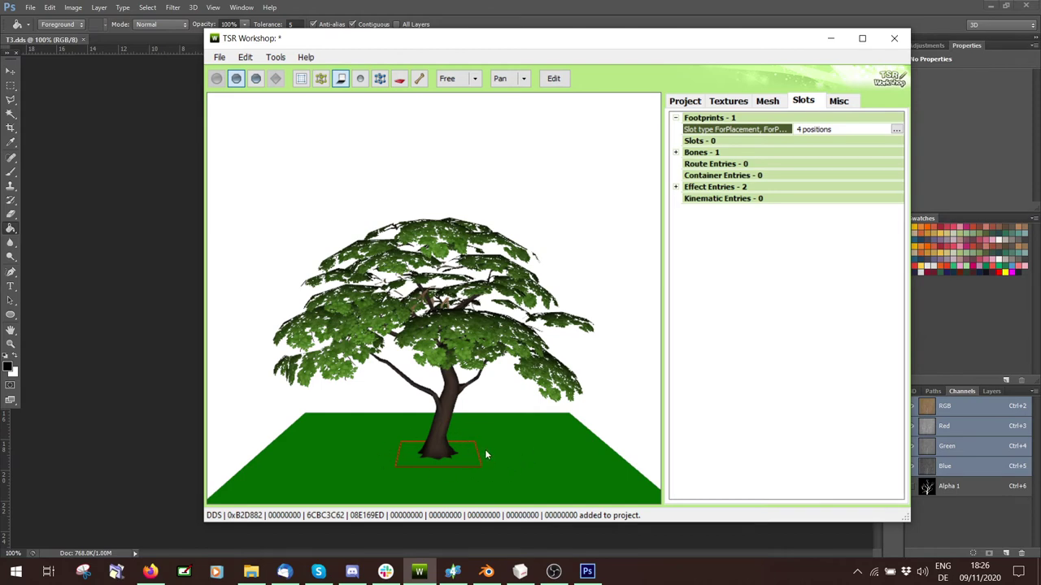
drag(484, 454, 452, 333)
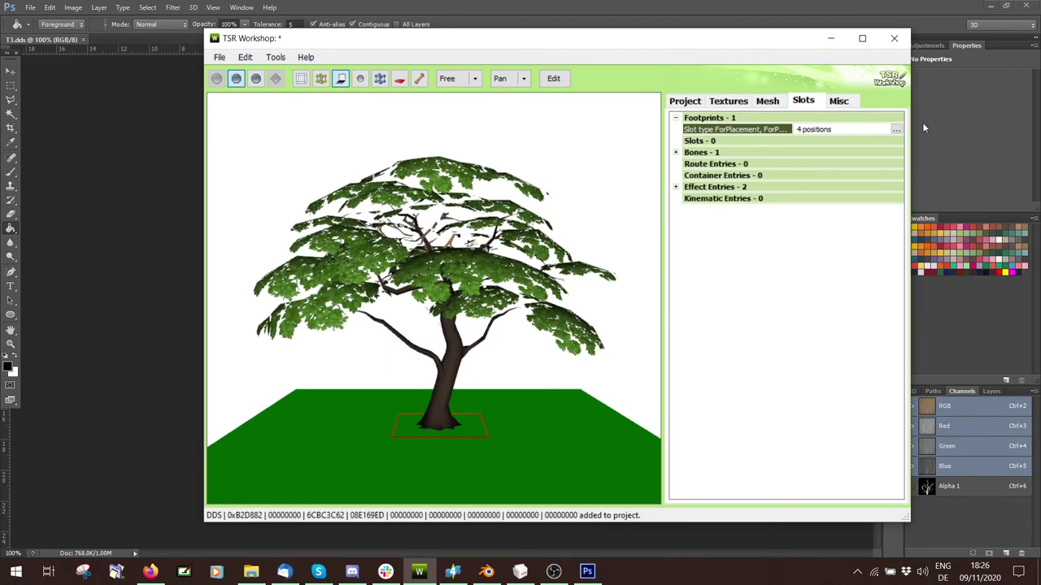
- Calculate the footprint from the 761-vertex mesh and apply the larger rectangle
click(896, 130)
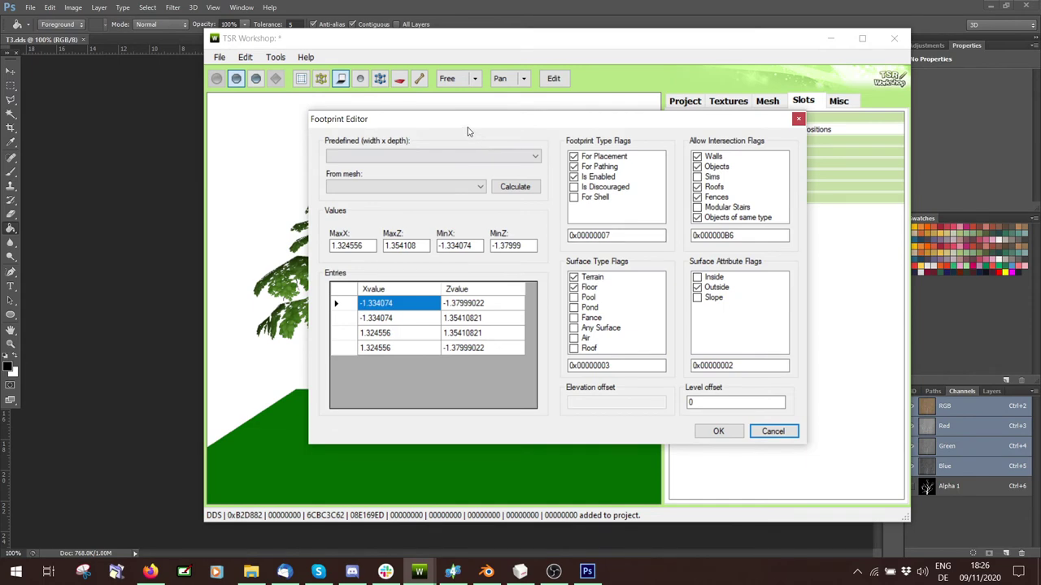
click(407, 187)
click(406, 200)
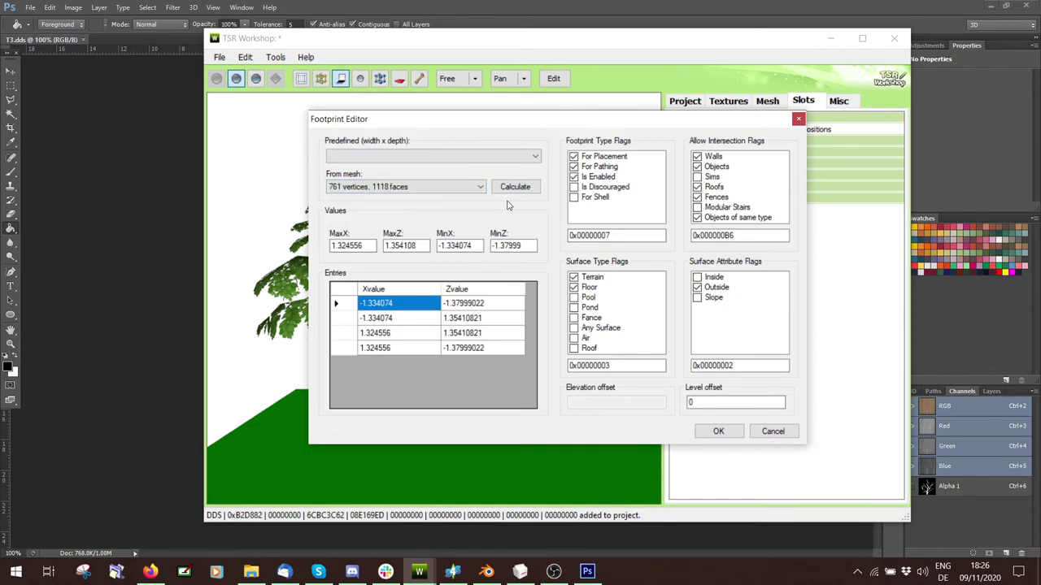
click(513, 188)
drag(517, 130, 673, 118)
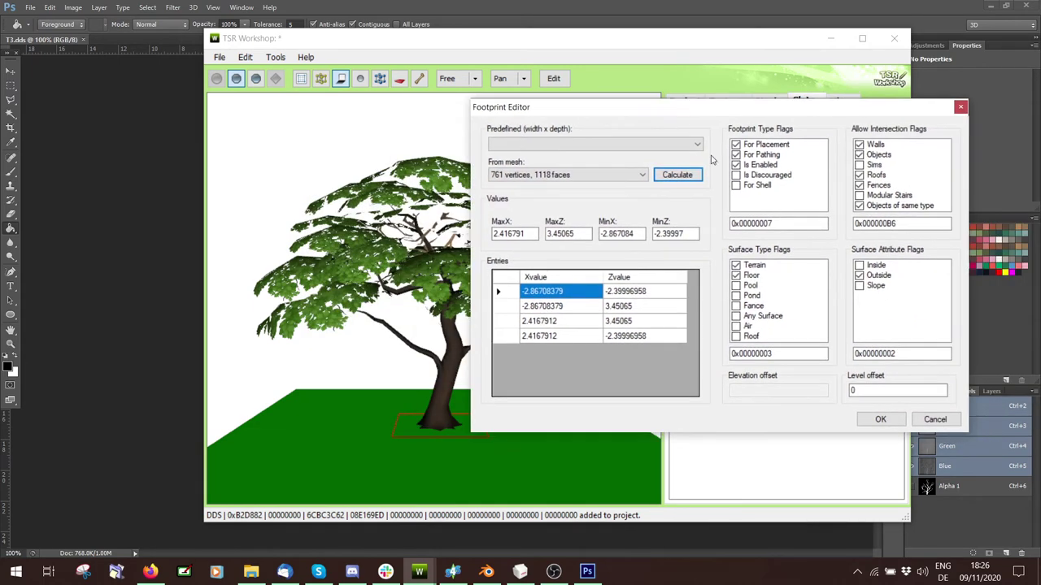
click(877, 418)
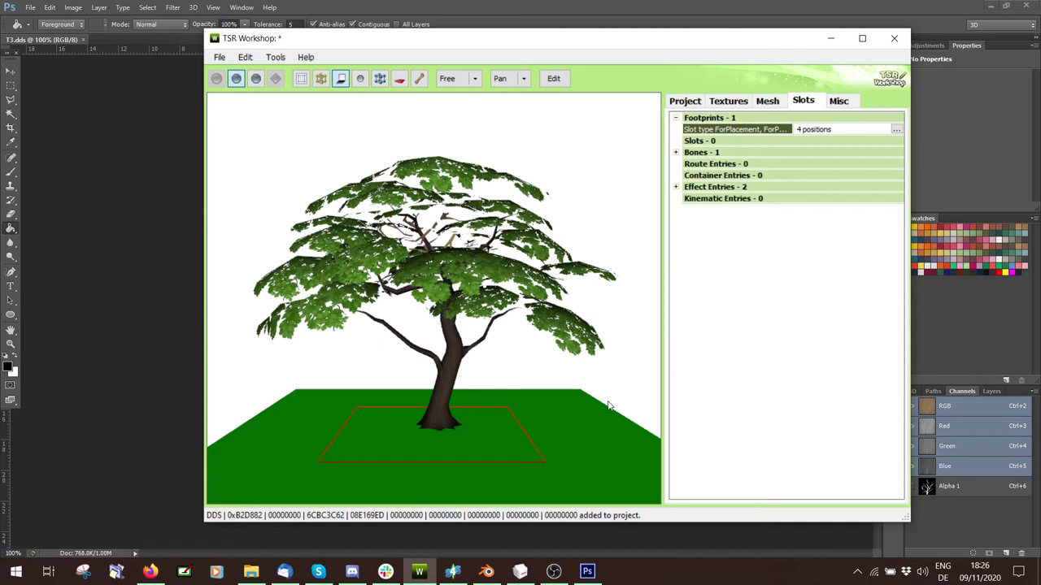
- Set all four footprint bounds (MaxX, MaxZ, MinX, MinZ) to 1 and apply
click(896, 130)
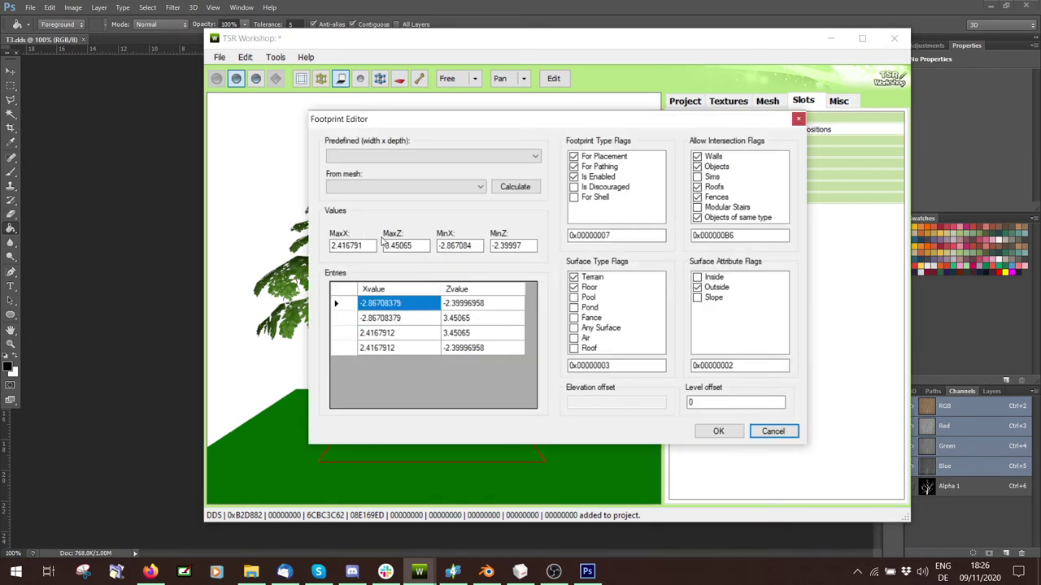
drag(374, 245, 298, 253)
text(1)
key(Tab)
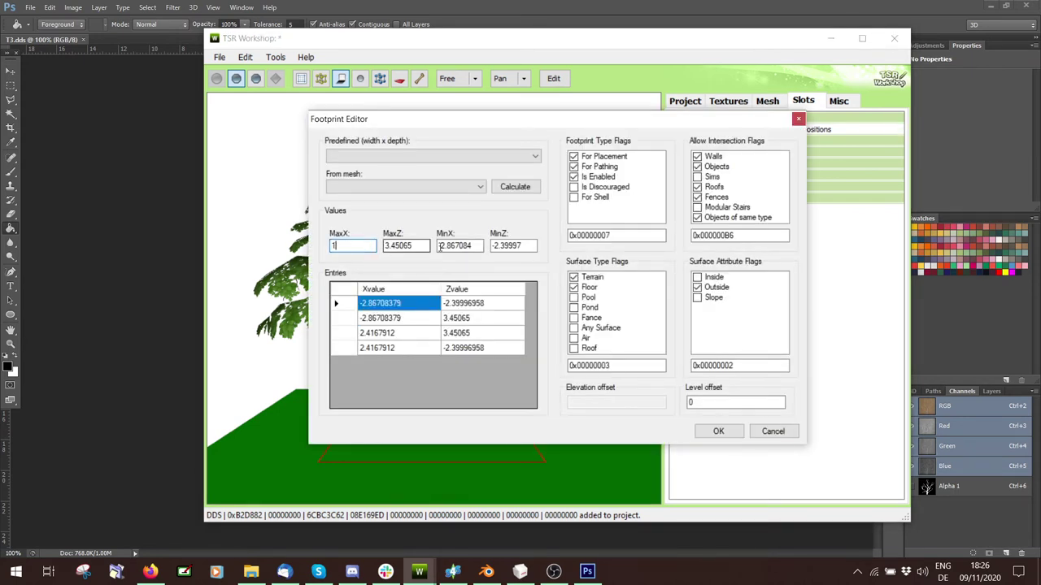
text(1)
key(Tab)
text(1)
key(Tab)
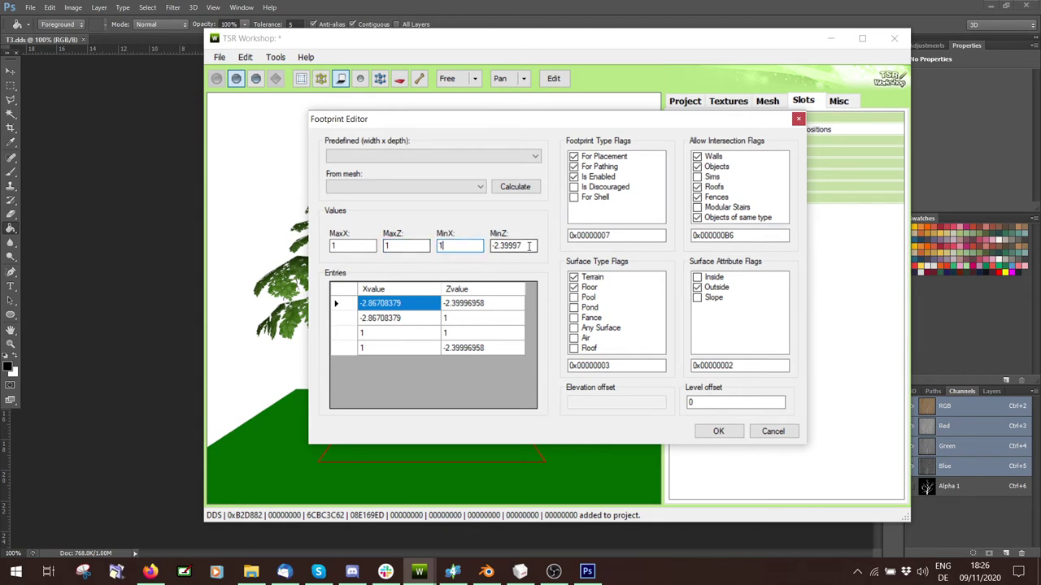
text(1)
click(718, 430)
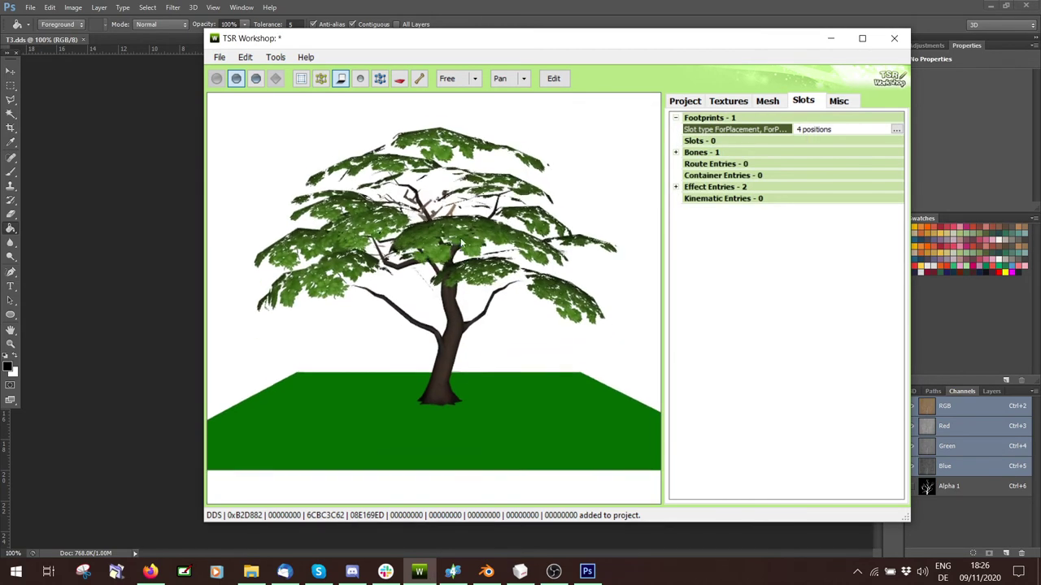
- Change the footprint bounds to 1.5 and apply
click(896, 130)
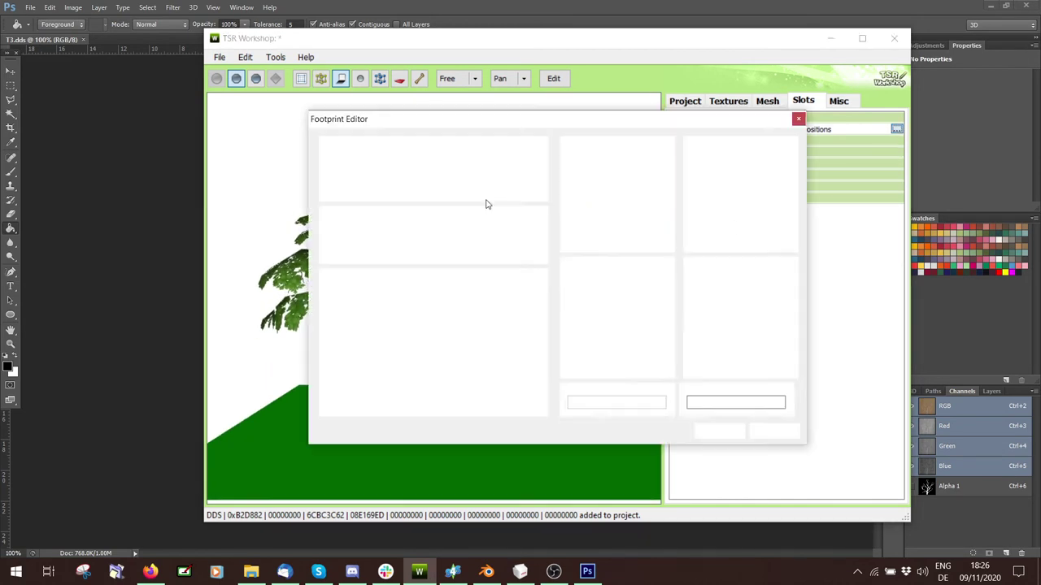
click(353, 247)
text(.5)
key(Tab)
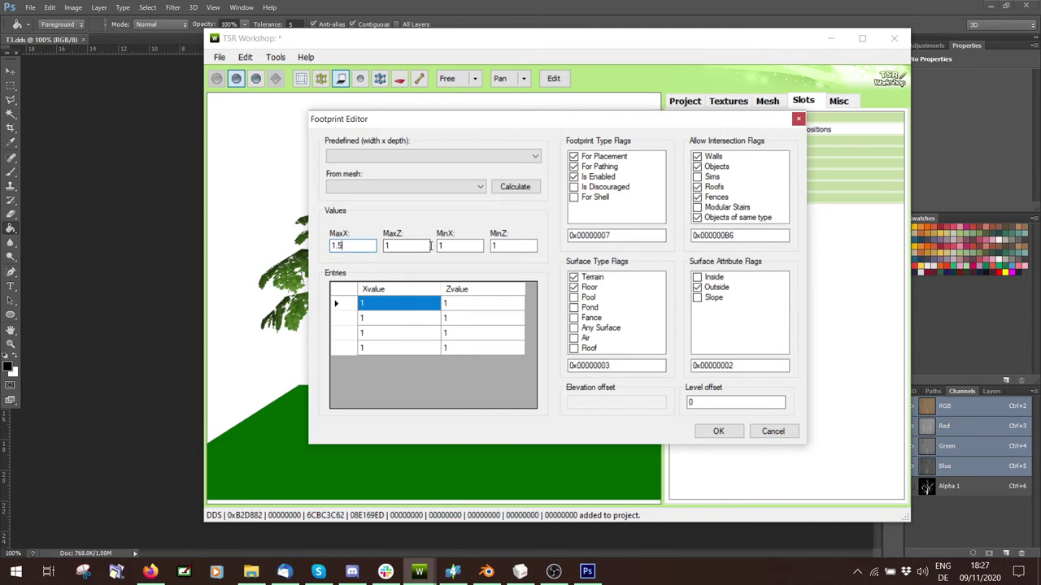
click(429, 246)
text(.5)
key(Tab)
click(466, 248)
text(.5)
key(Tab)
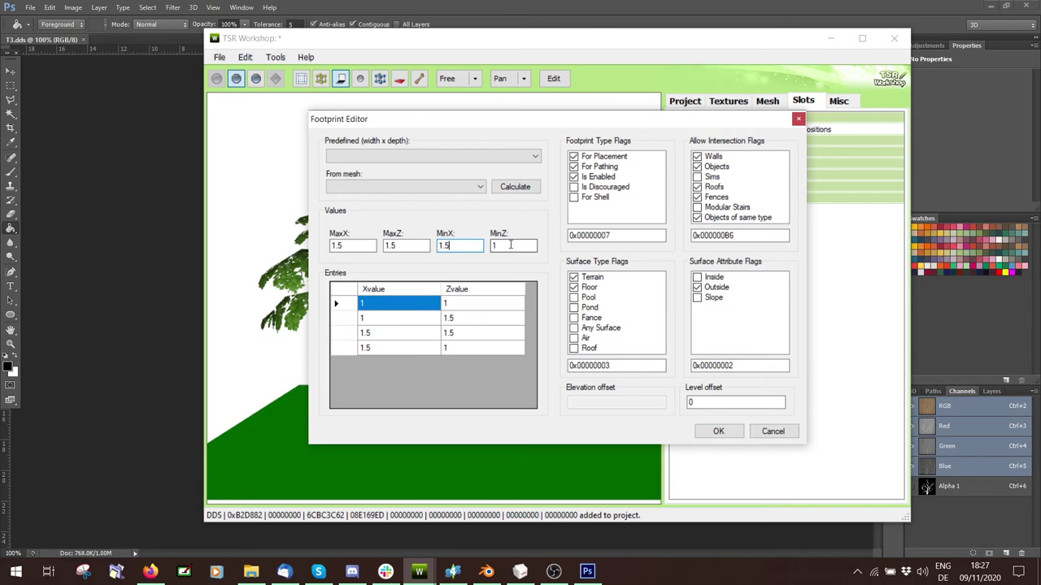
click(527, 245)
click(719, 431)
- Apply footprint bounds of 2 with MinX at -2, then inspect the tree at ground level
click(896, 129)
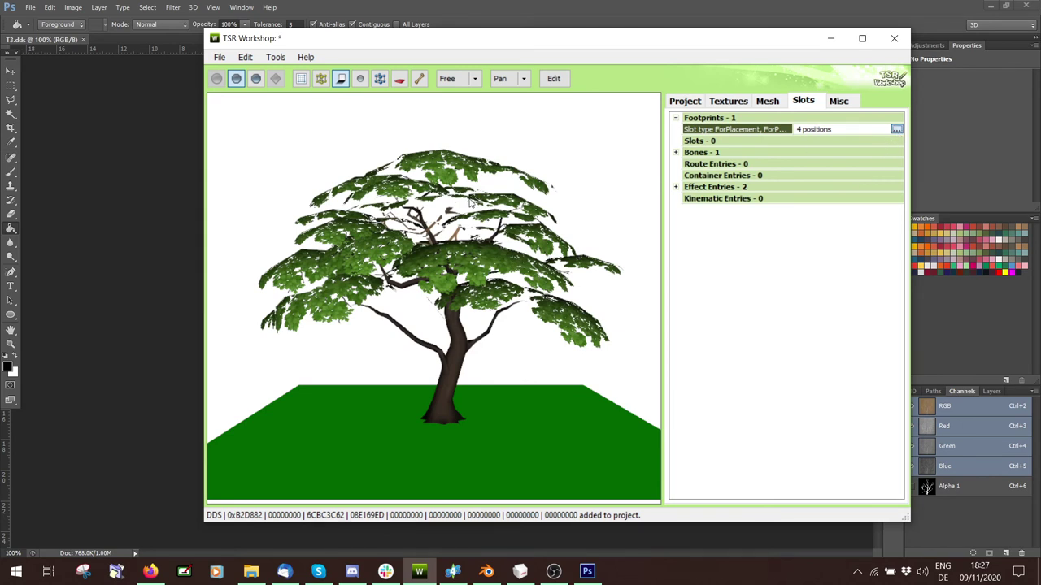
text(2)
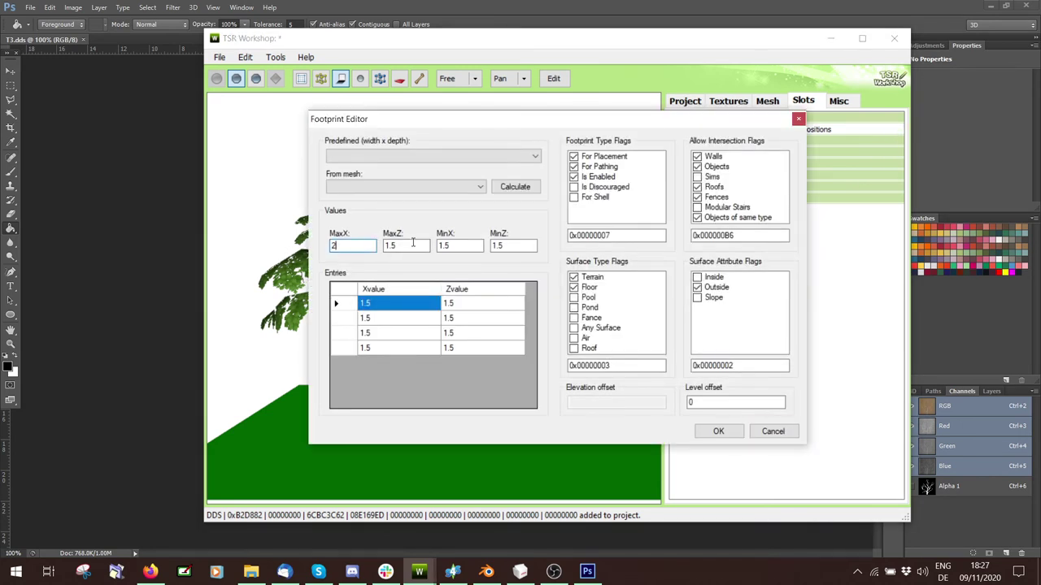
key(Tab)
text(2)
key(Tab)
text(-2)
key(Tab)
text(-2)
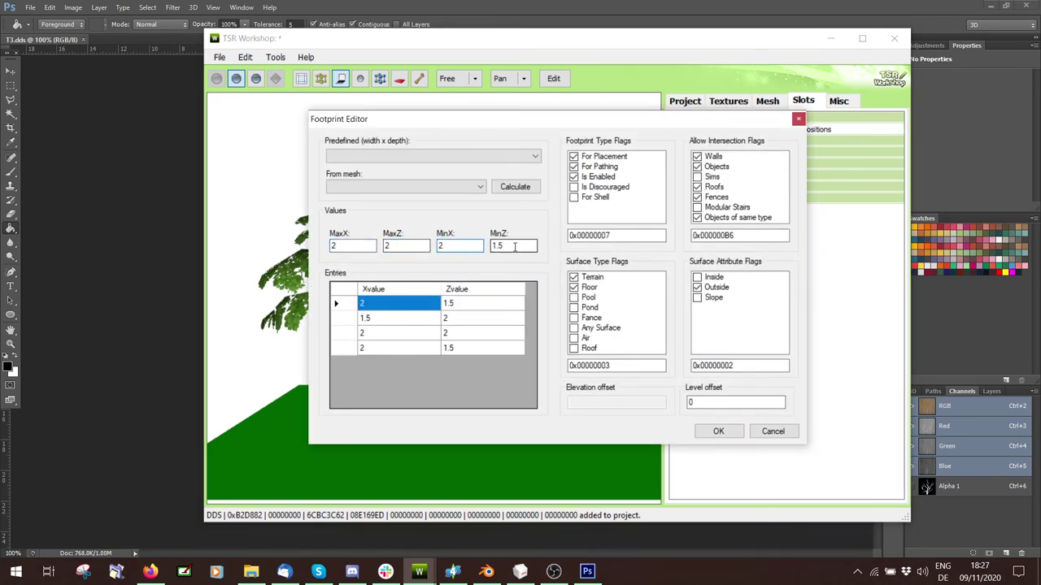
click(719, 431)
drag(490, 392, 462, 444)
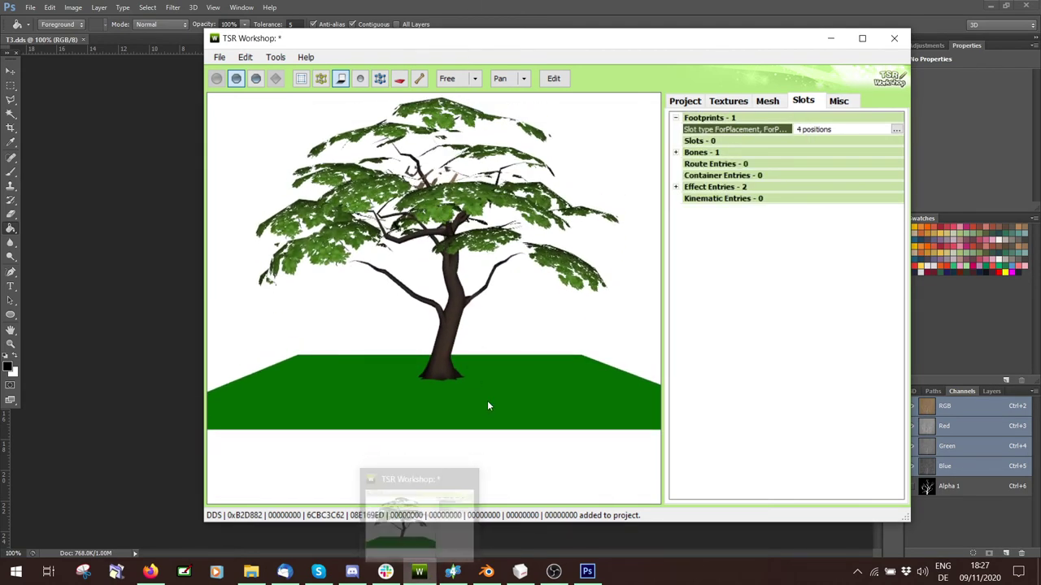
drag(488, 406, 863, 234)
- Apply footprint bounds of 4 and look down onto the ground plane
click(896, 129)
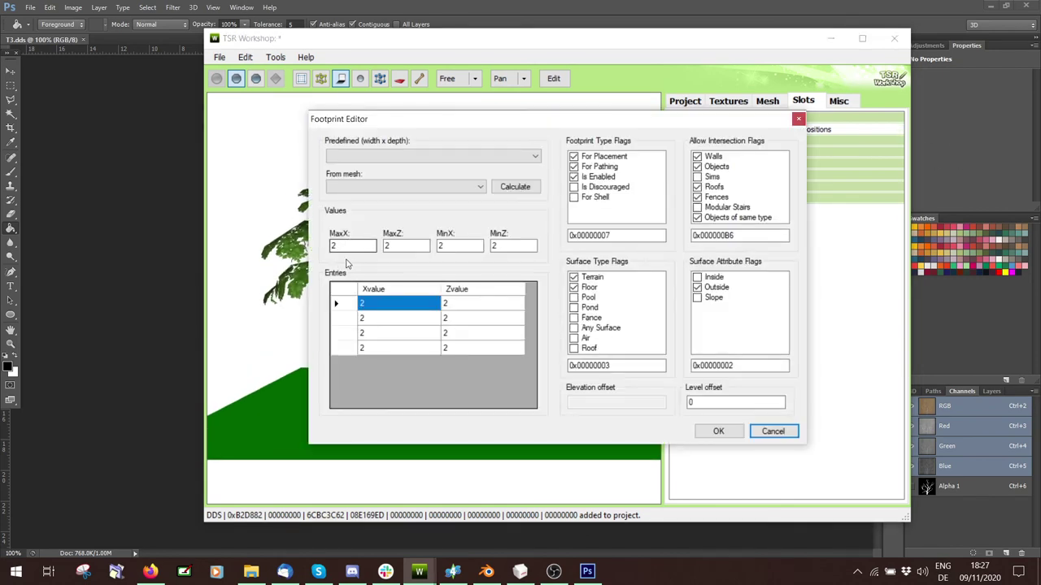
text(4)
key(Tab)
text(4)
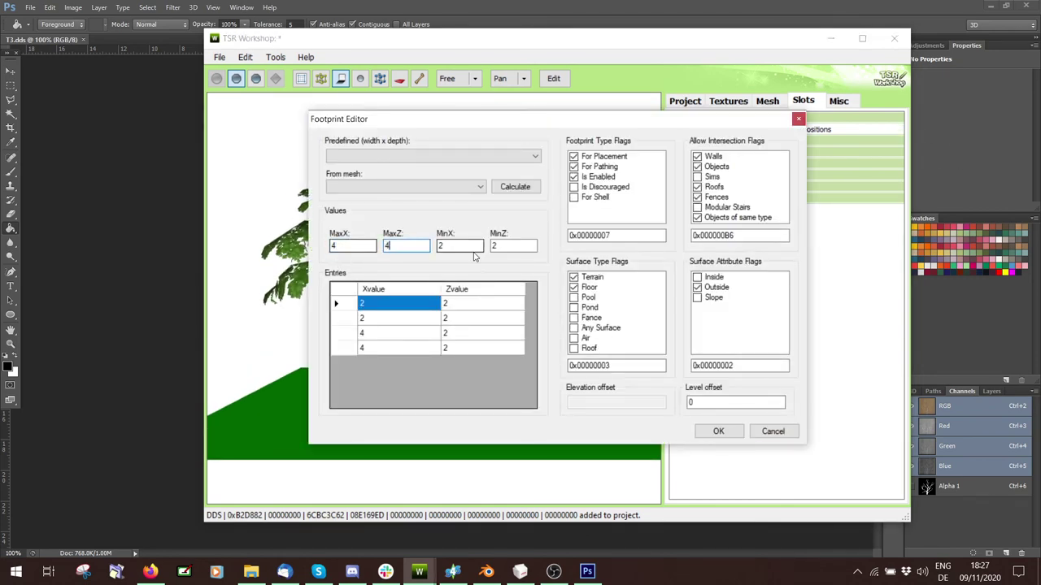
key(Tab)
text(4)
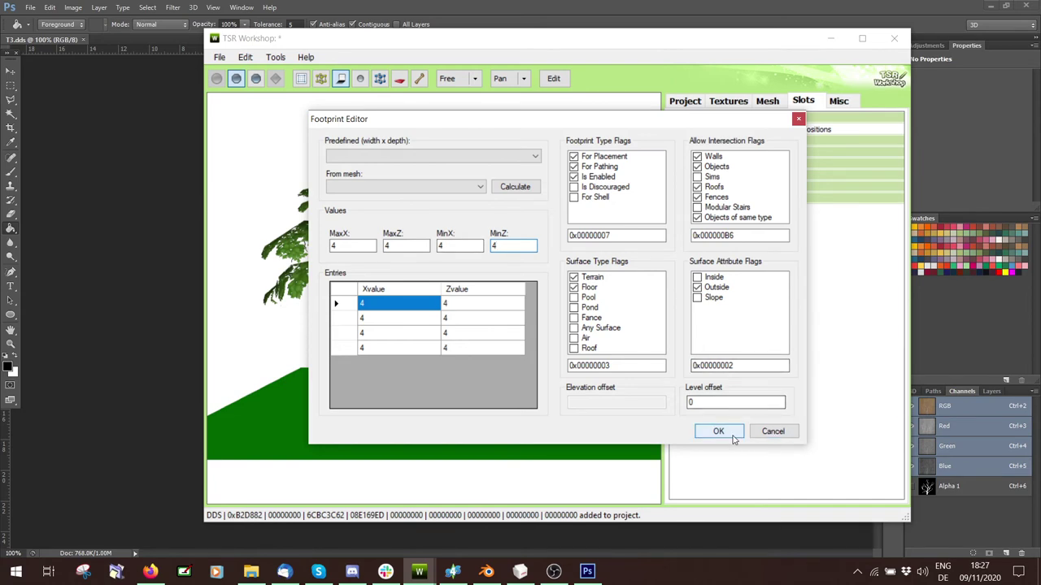
click(718, 431)
scroll(460, 262, up, 2)
scroll(460, 262, up, 2)
drag(460, 262, 496, 358)
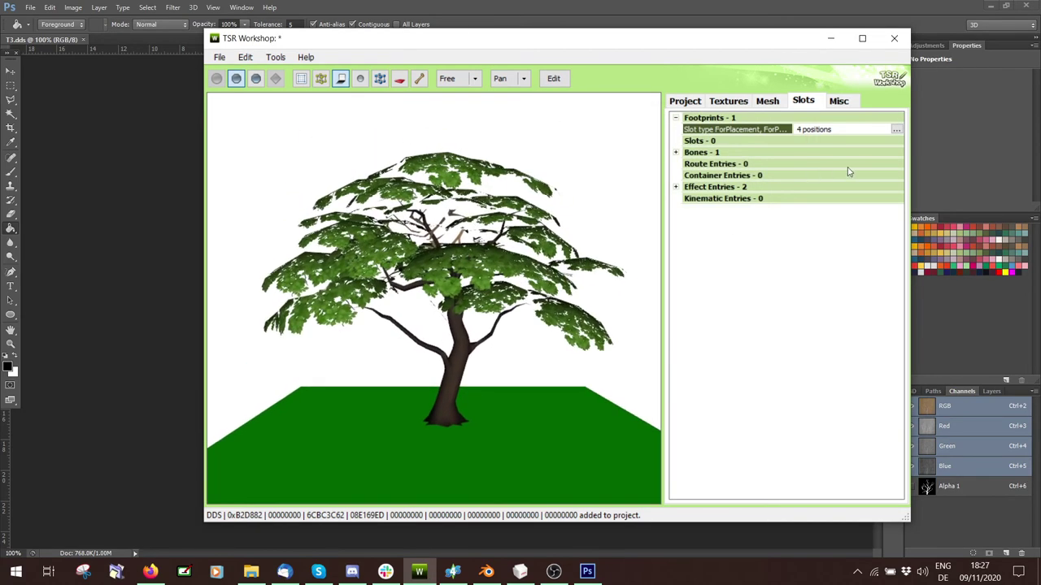
- Enter 6 for the MaxX and MaxZ bounds and apply the footprint
click(896, 129)
double_click(348, 248)
text(6)
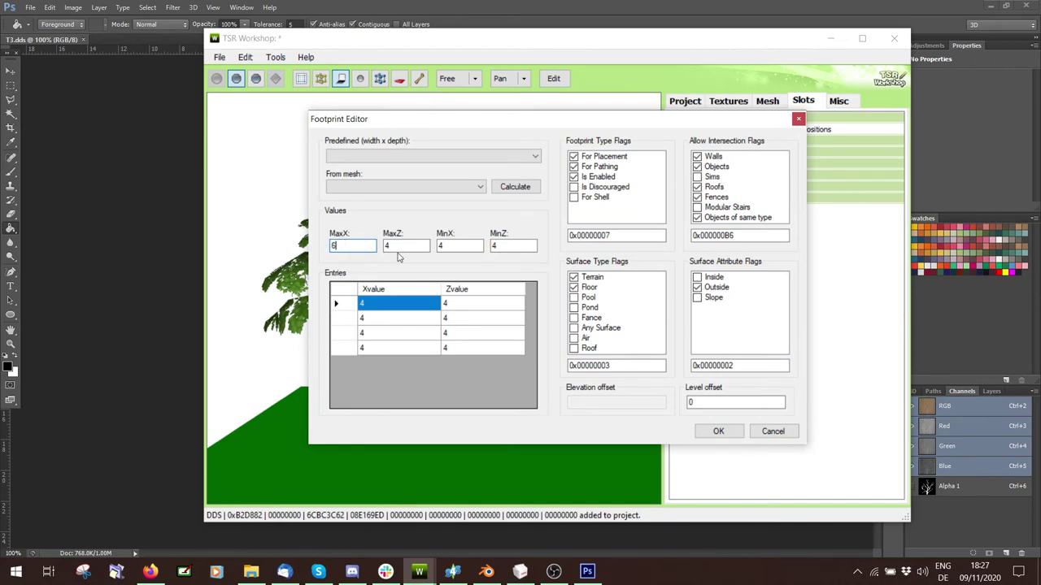
double_click(401, 248)
text(6)
click(469, 245)
click(510, 246)
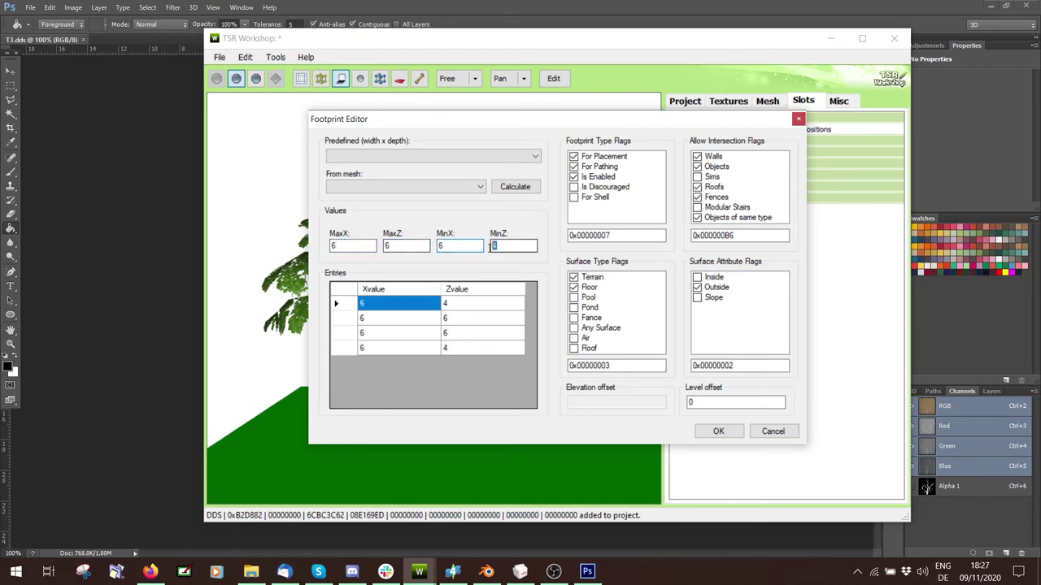
click(718, 431)
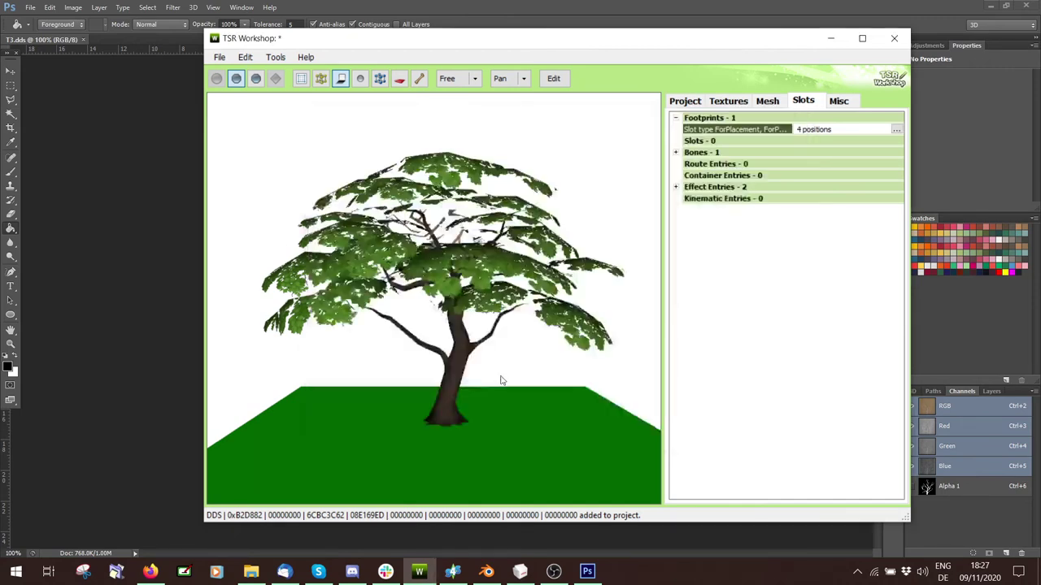
- Set the MaxX, MaxZ and MinX footprint bounds to 10 and apply
click(896, 129)
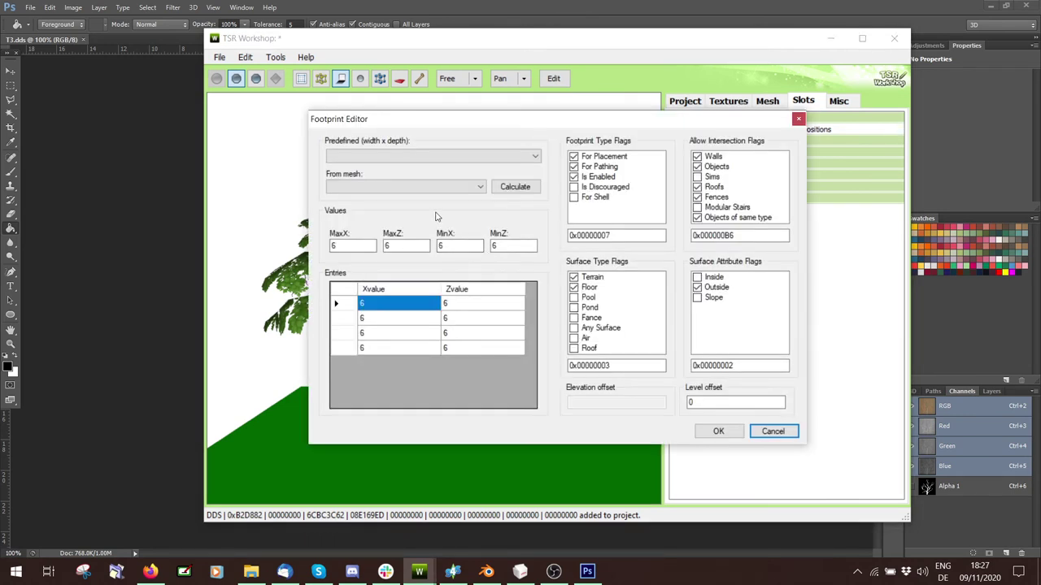
drag(353, 246, 291, 246)
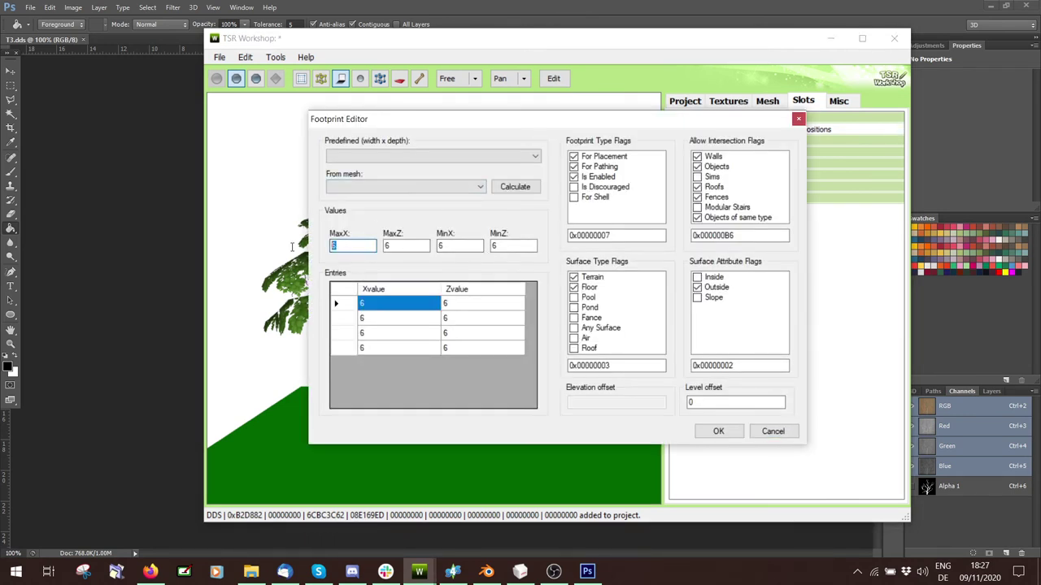
text(10)
key(Tab)
text(10)
key(Tab)
text(1)
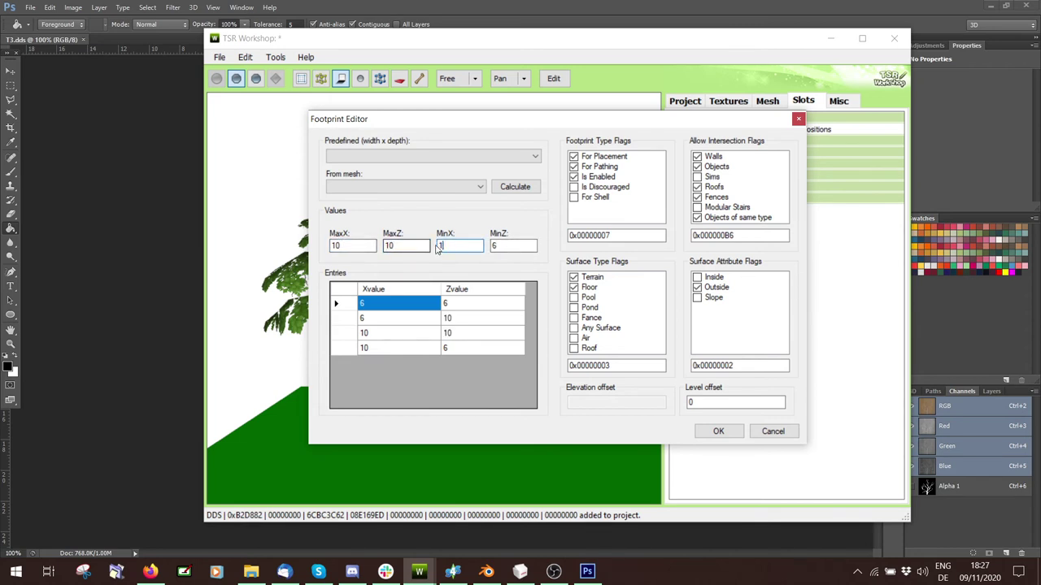
text(0)
key(Tab)
text(10)
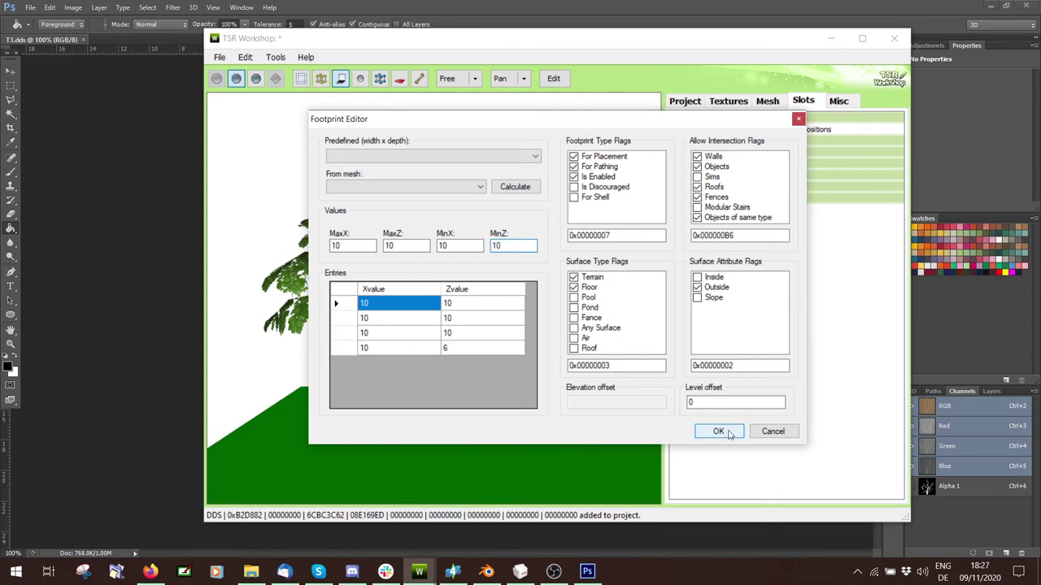
click(719, 431)
- Enter 25 in the MaxX, MaxZ and MinX bounds and clear the MinZ field
click(894, 130)
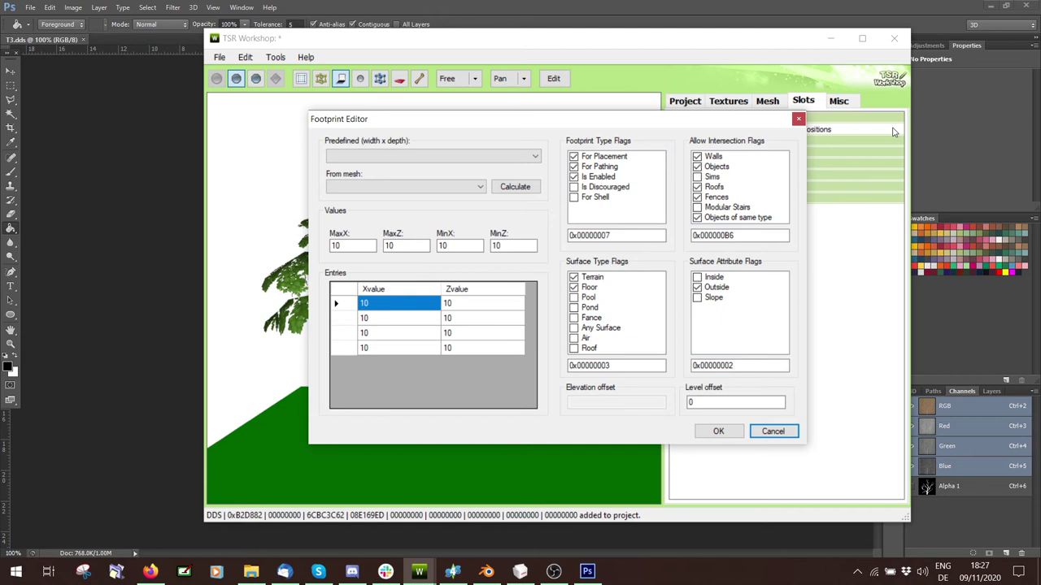
double_click(351, 246)
text(25)
key(Tab)
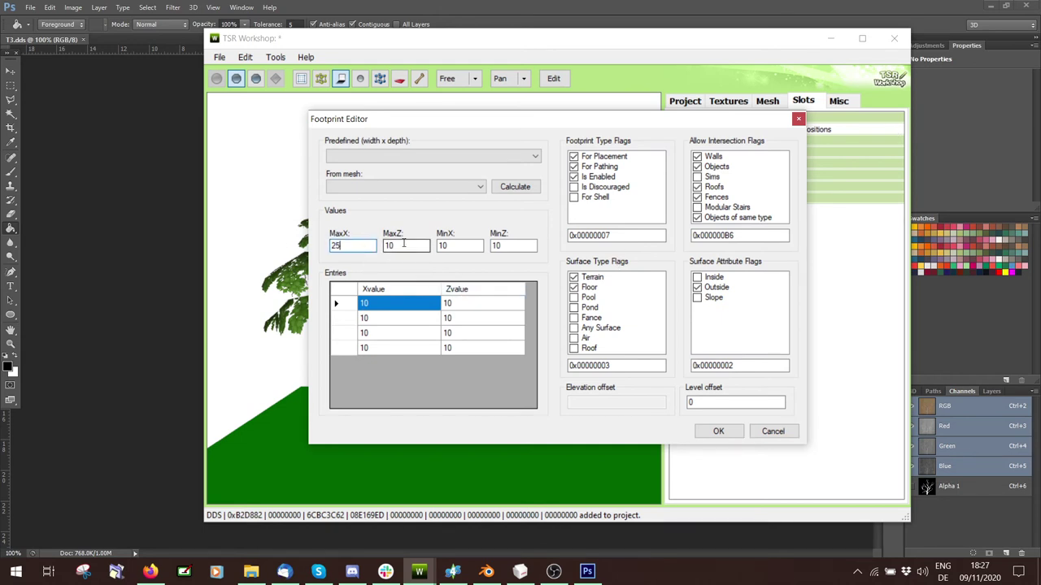
text(5)
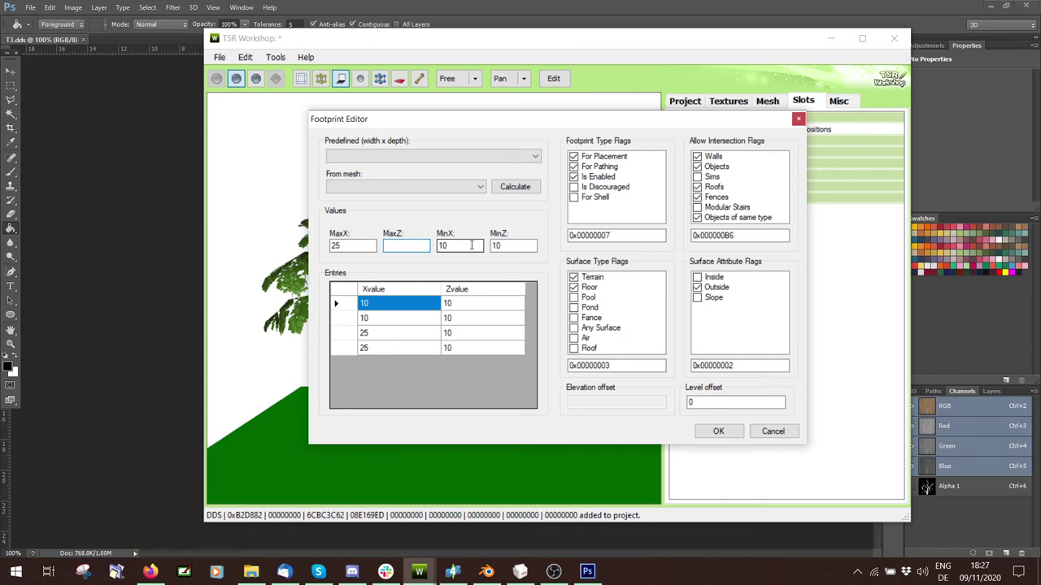
key(Tab)
text(25)
key(Tab)
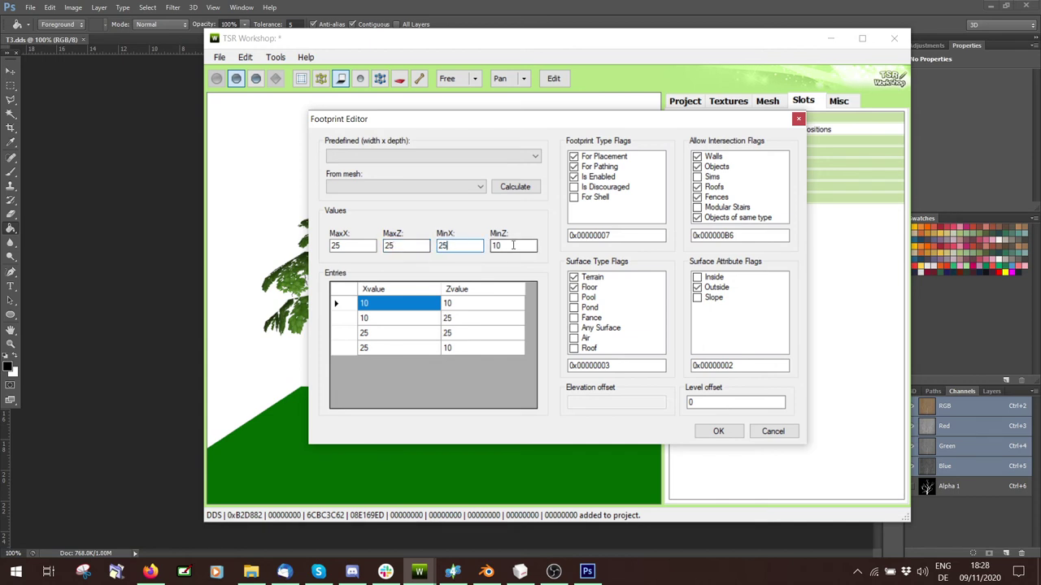
text(5)
key(BackSpace)
- Apply 25 for MinZ, then switch the camera to View mode and orbit to the tree base
text(25)
click(716, 431)
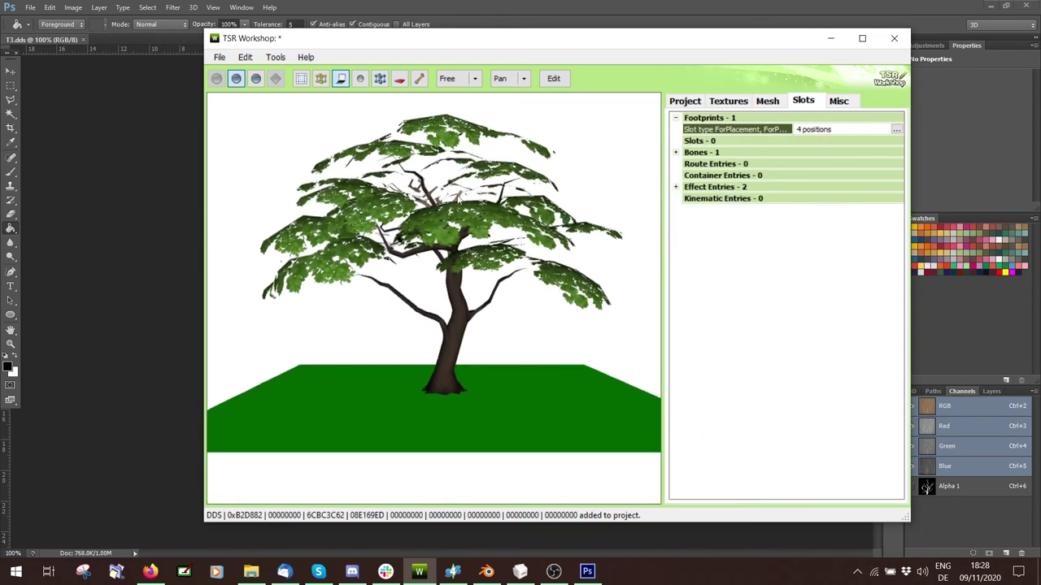
click(524, 78)
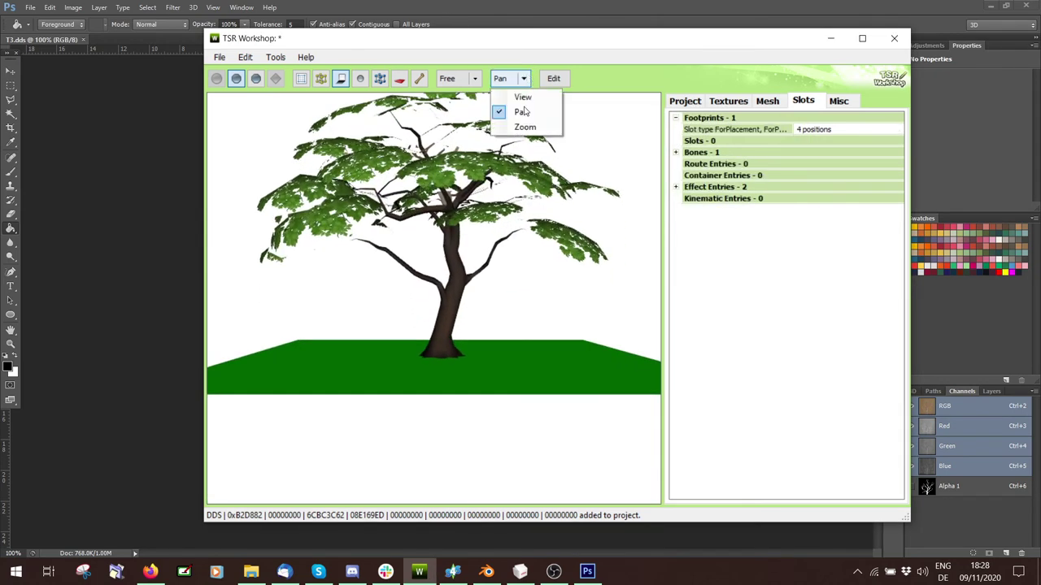
click(523, 98)
drag(455, 341, 537, 358)
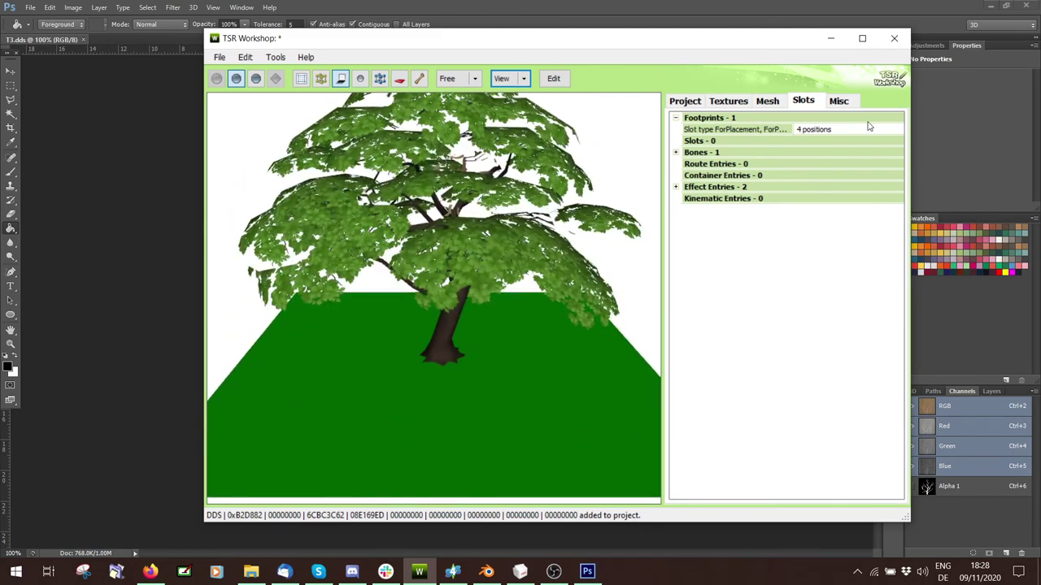
- Recalculate the footprint bounds from the 761-vertex mesh and apply them
click(870, 127)
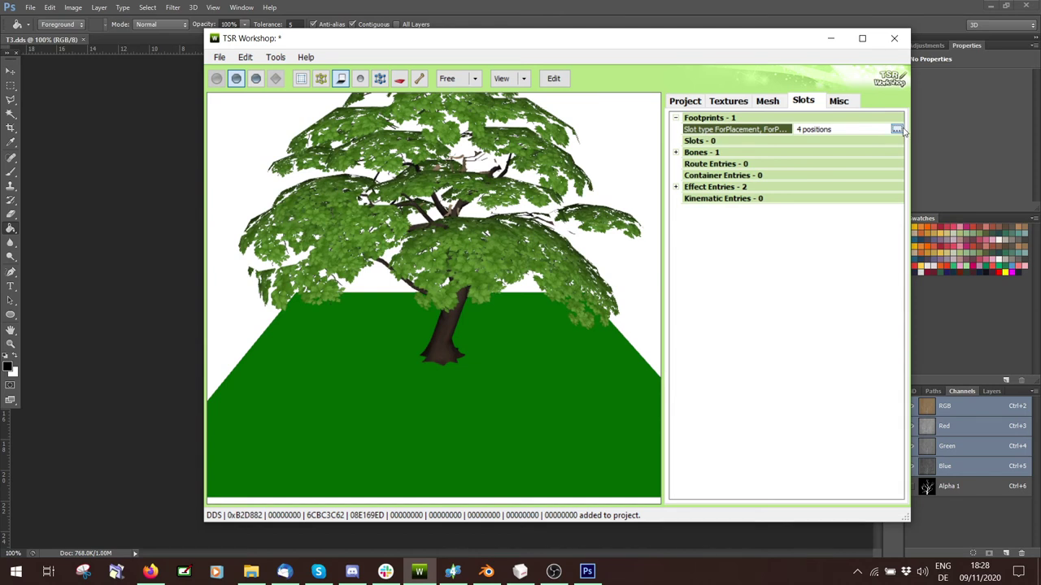
click(896, 130)
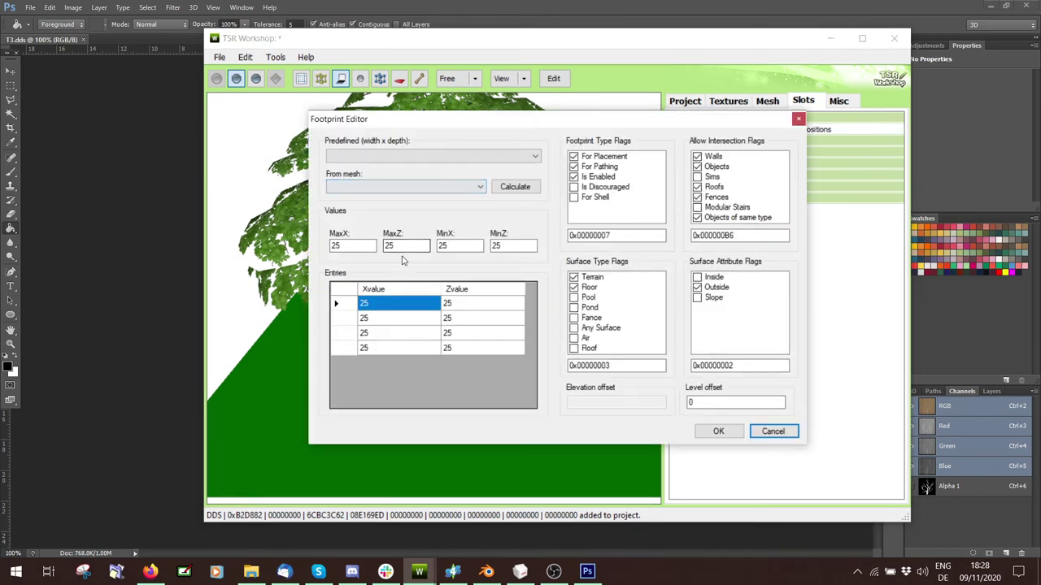
click(414, 186)
click(476, 198)
click(511, 189)
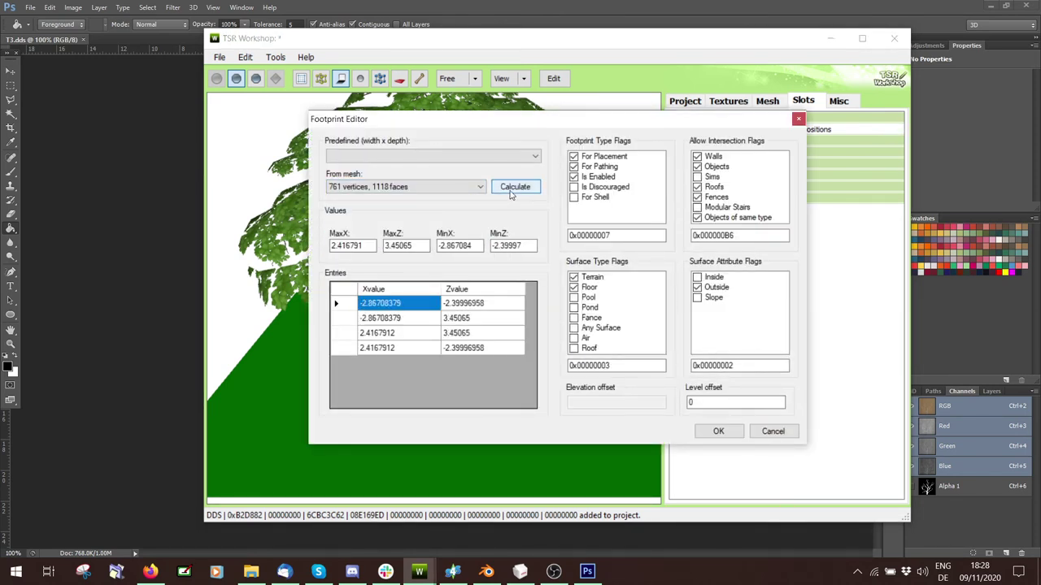
click(706, 431)
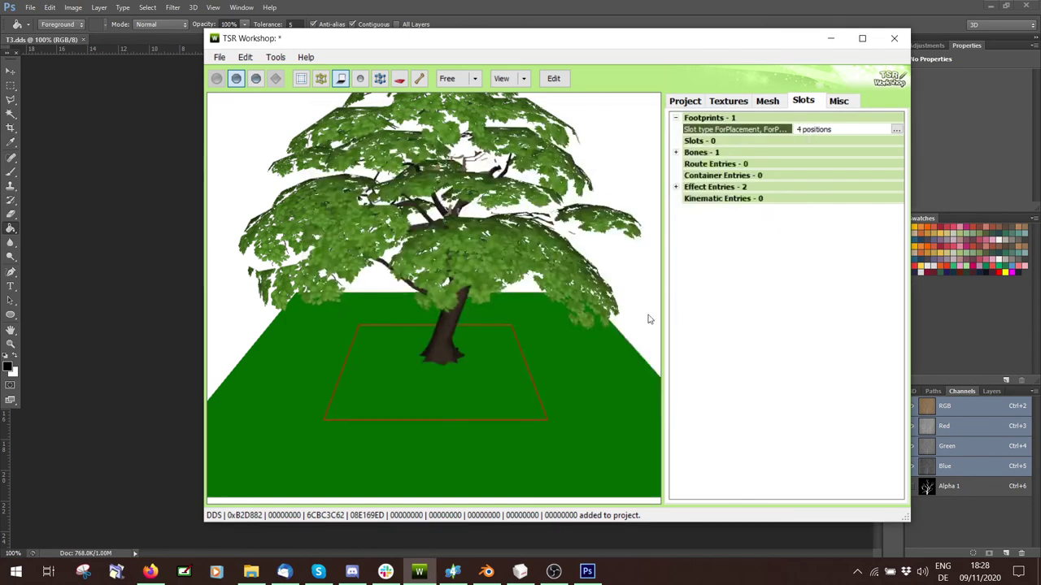
- Apply footprint bounds of 1 for MaxX/MaxZ and -1 for MinX, then check the result
click(896, 129)
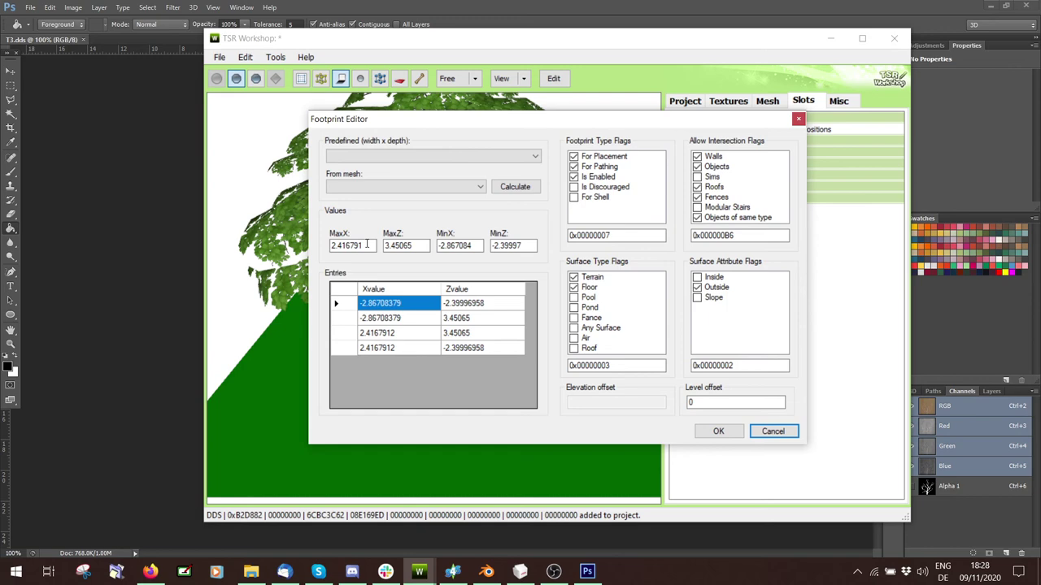
drag(367, 244, 331, 244)
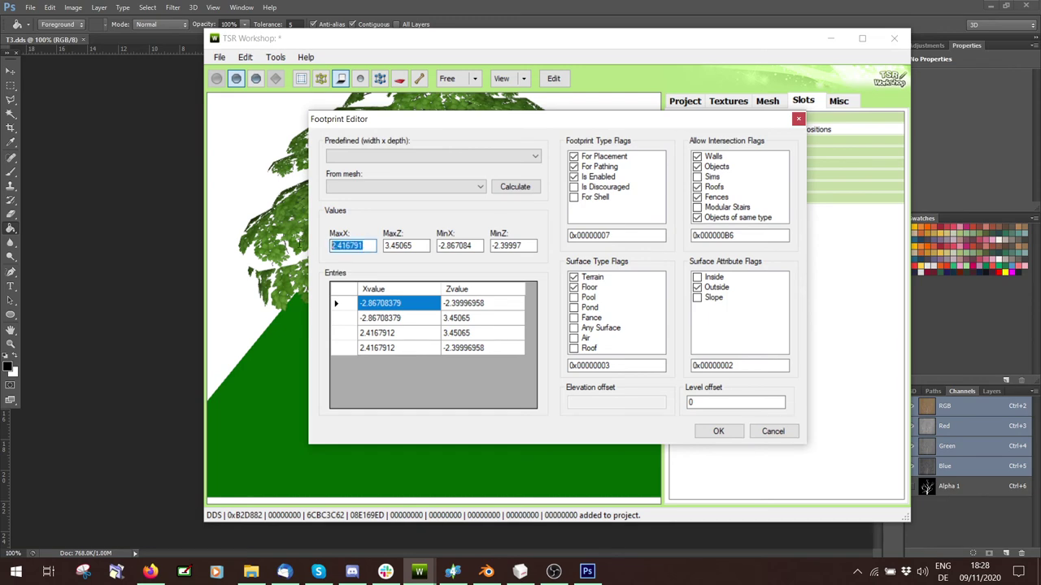
drag(428, 122, 690, 117)
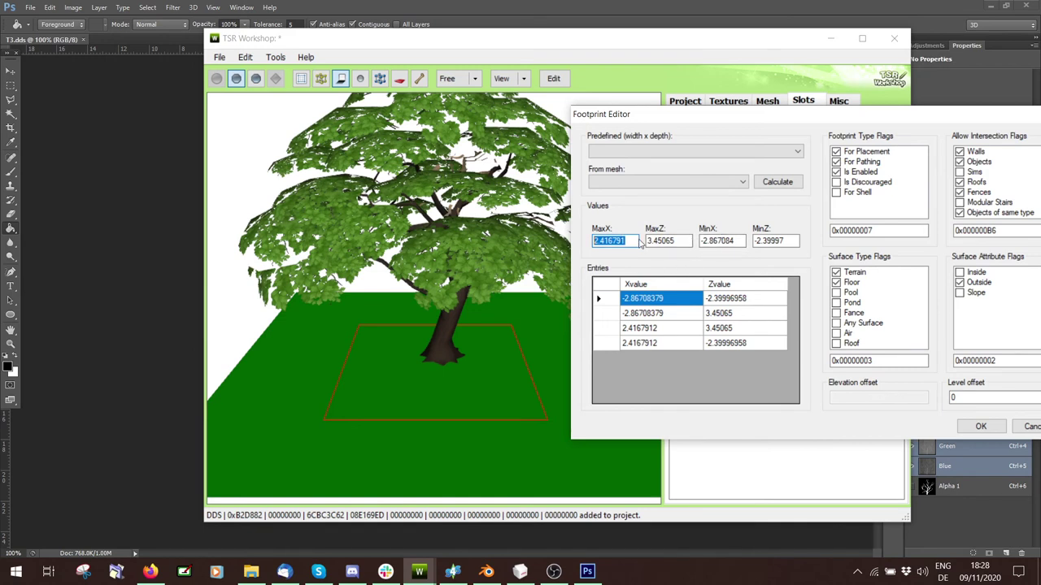
text(1)
key(Tab)
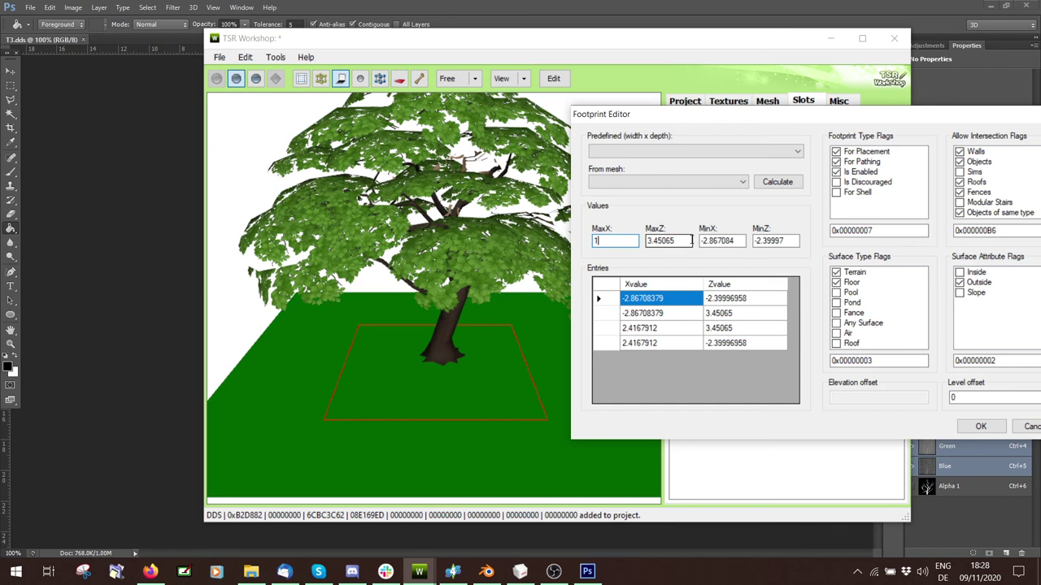
text(1)
key(Tab)
drag(735, 241, 701, 240)
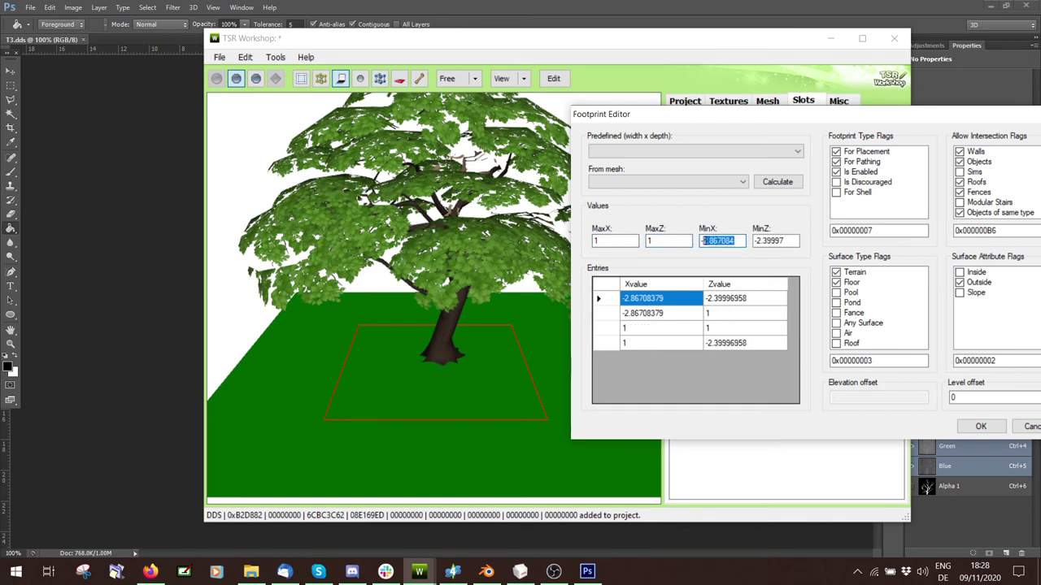
text(-1)
key(Tab)
drag(784, 241, 755, 241)
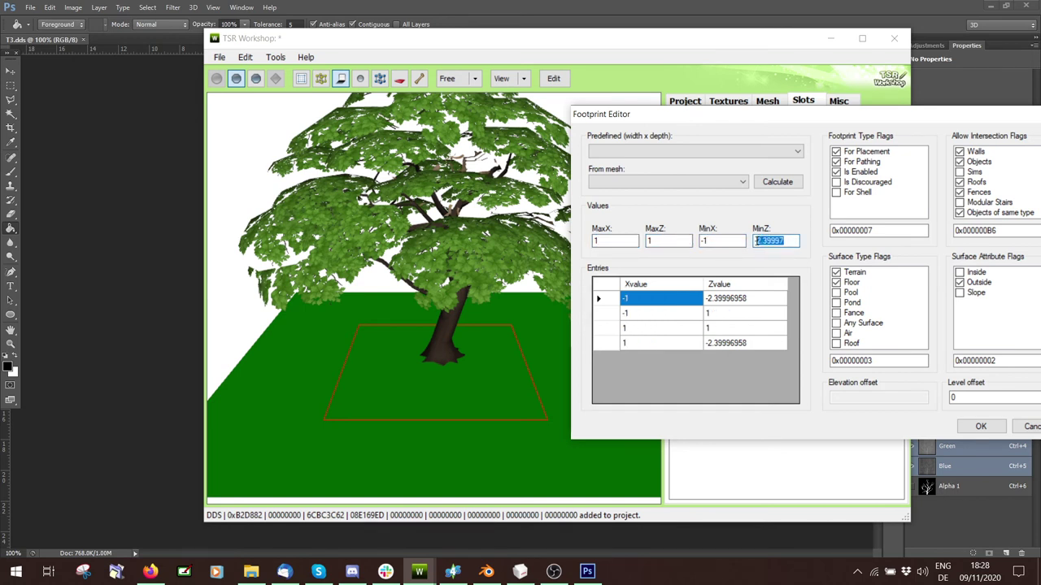
click(981, 426)
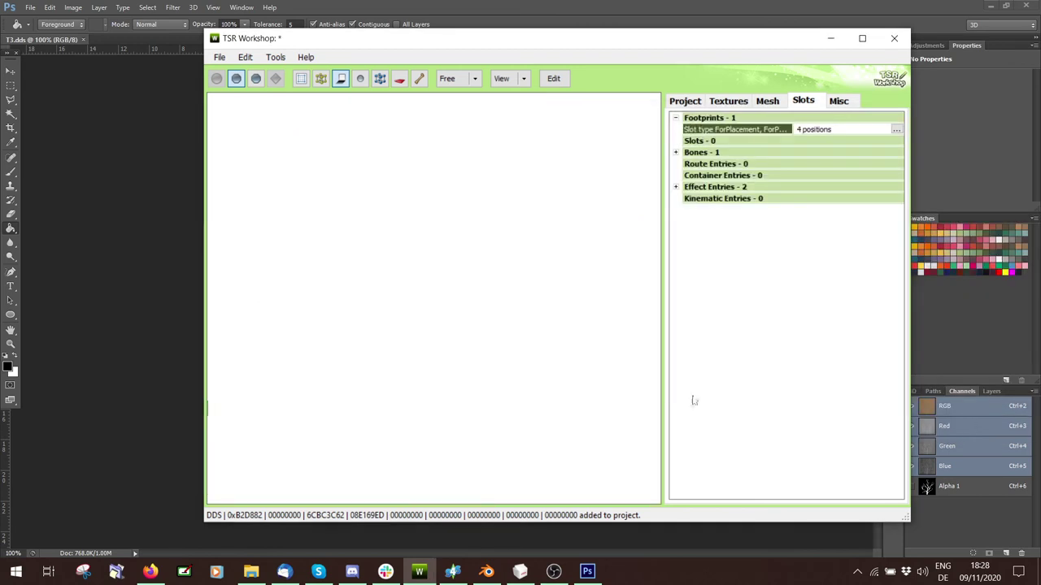
drag(467, 380, 660, 299)
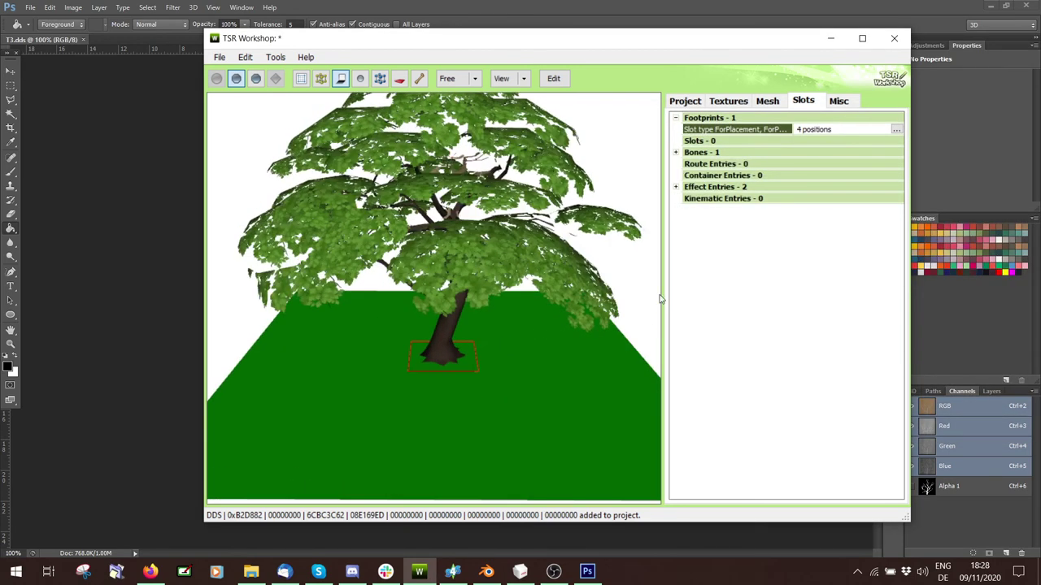
- Tighten the footprint to 0.8 bounds around the trunk and apply
click(895, 130)
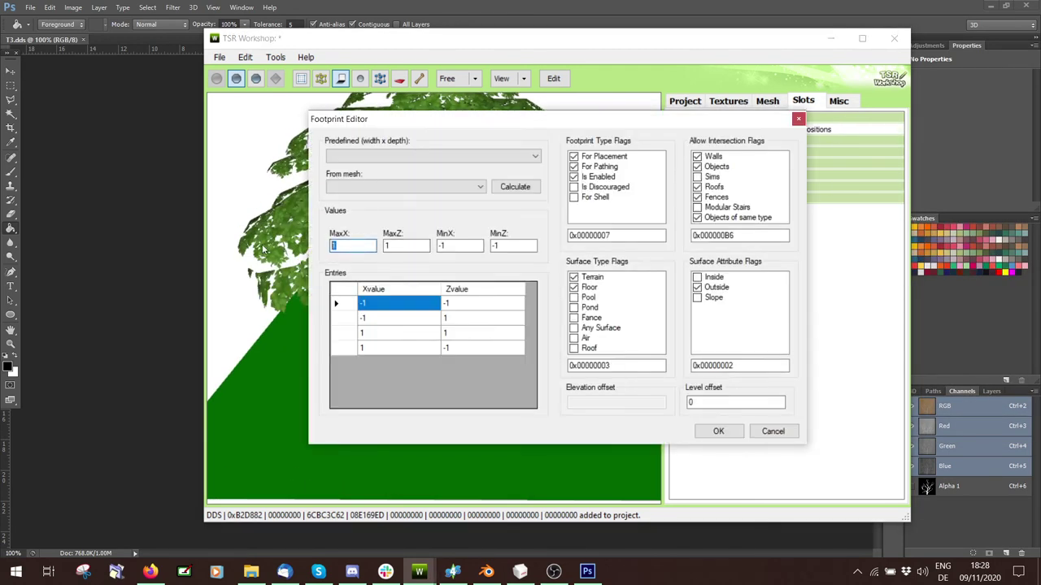
click(375, 246)
text(0.8)
key(Tab)
click(449, 248)
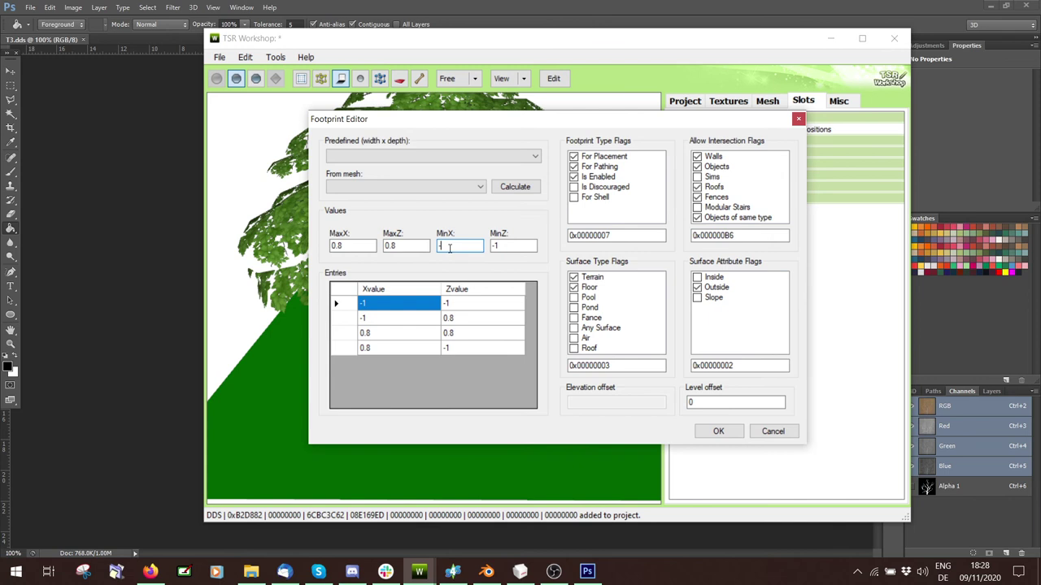
text(0.8)
click(521, 244)
click(718, 431)
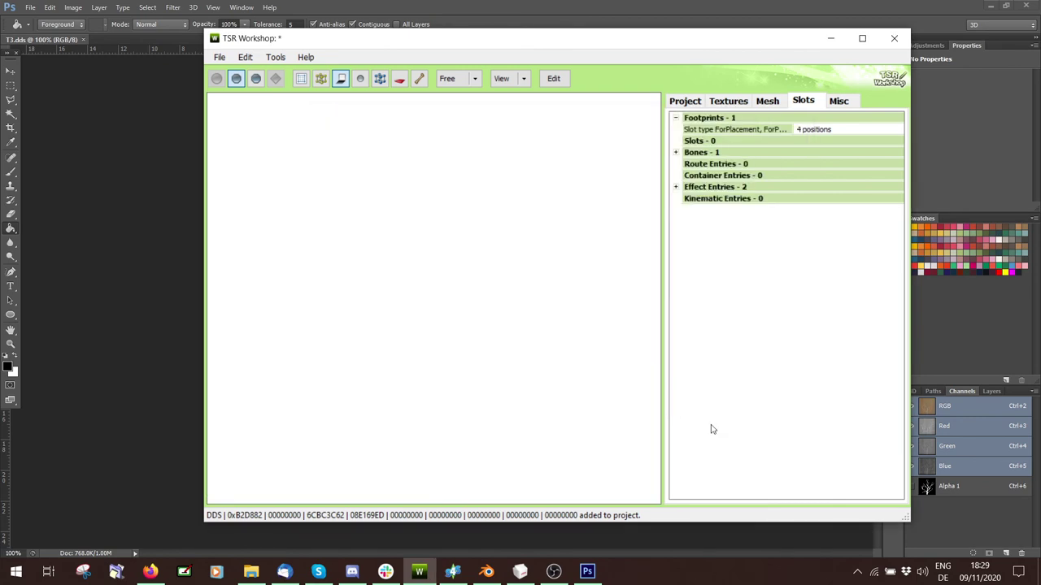
drag(495, 388, 439, 362)
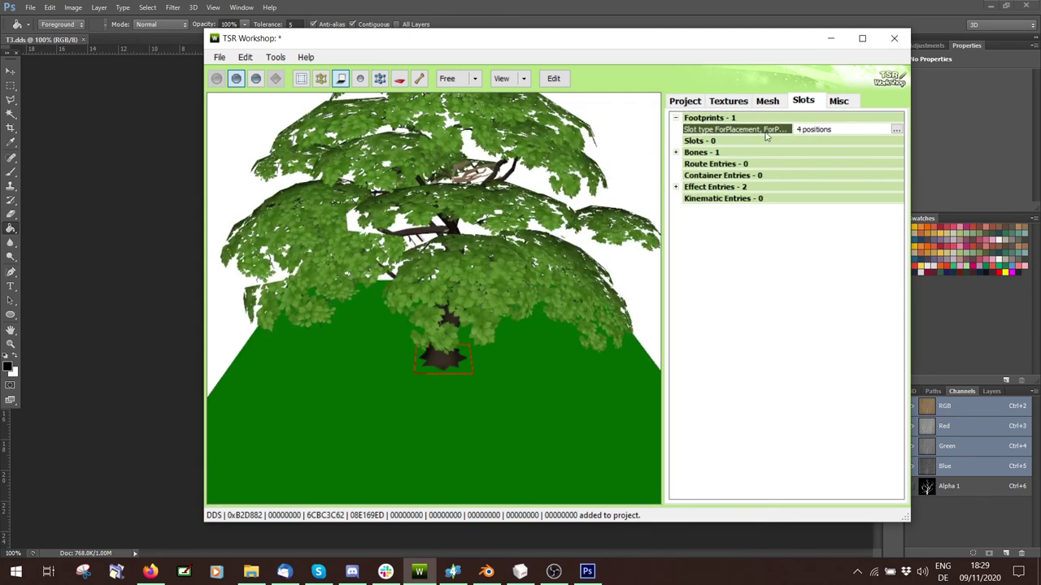
click(768, 101)
- Review the Textures and Project object settings, then close the oak tree project, declining to save
click(746, 102)
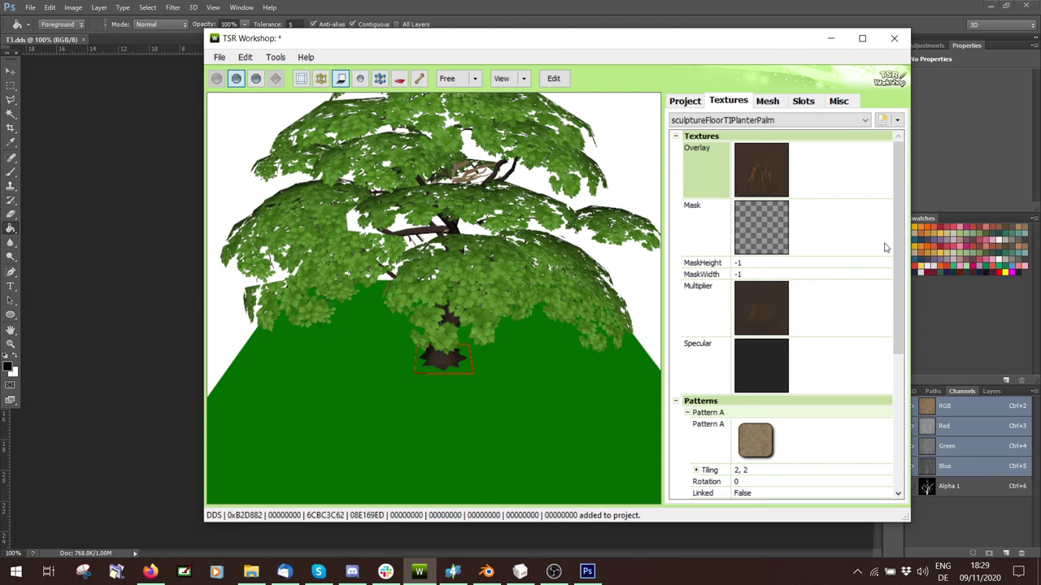
click(245, 57)
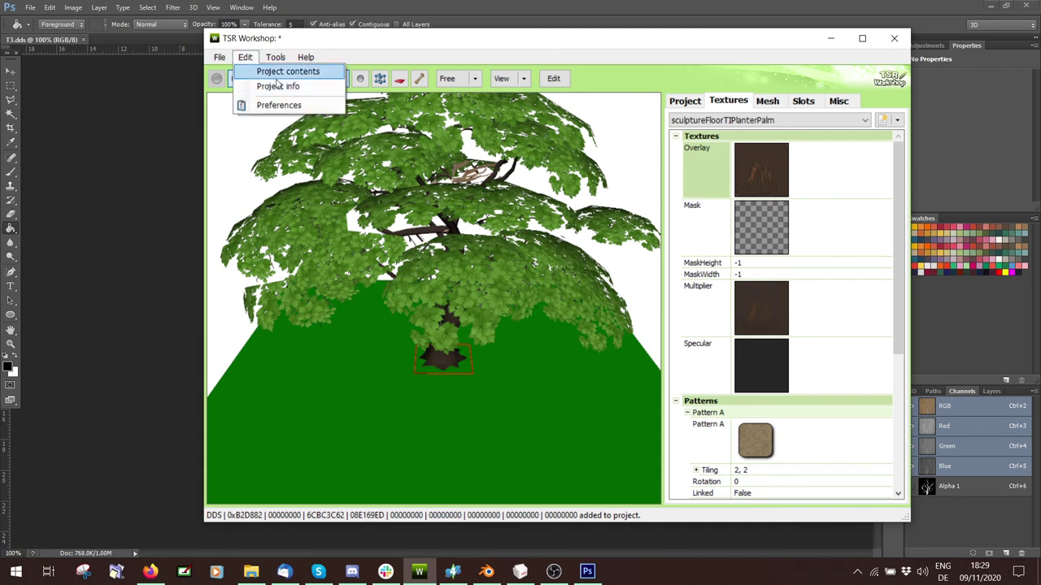
click(683, 100)
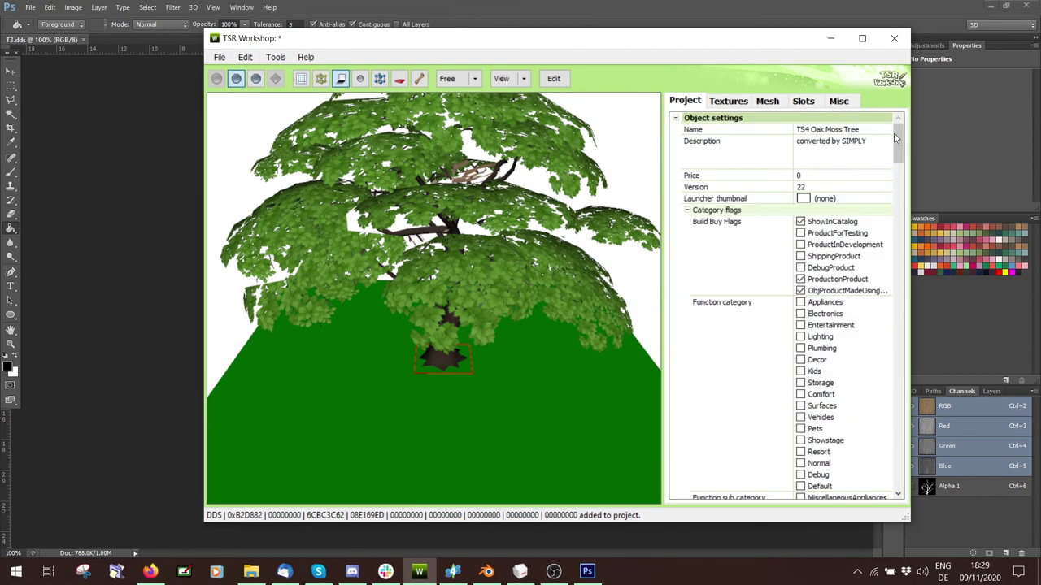
click(219, 56)
click(243, 130)
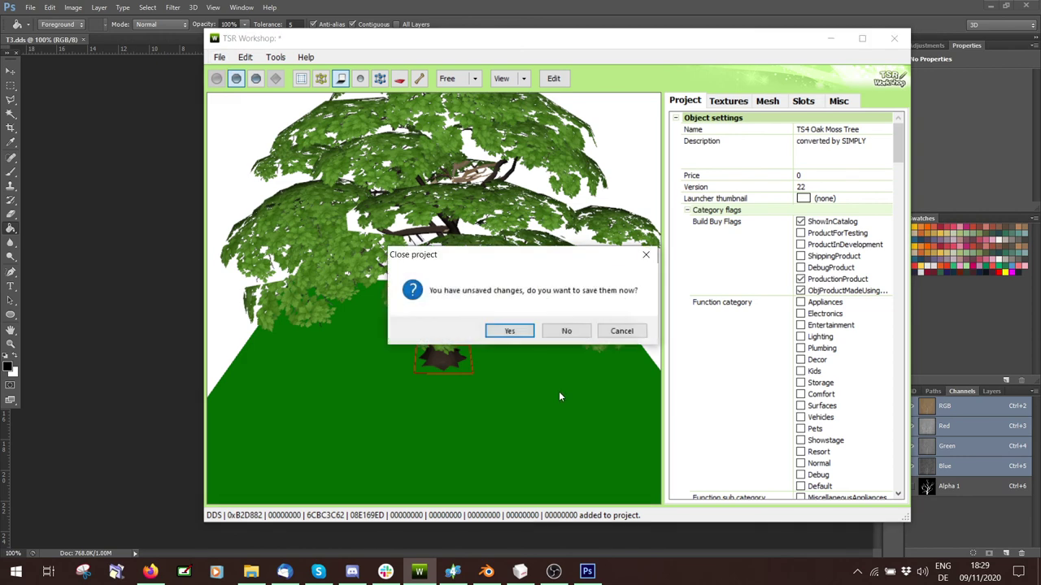
click(563, 333)
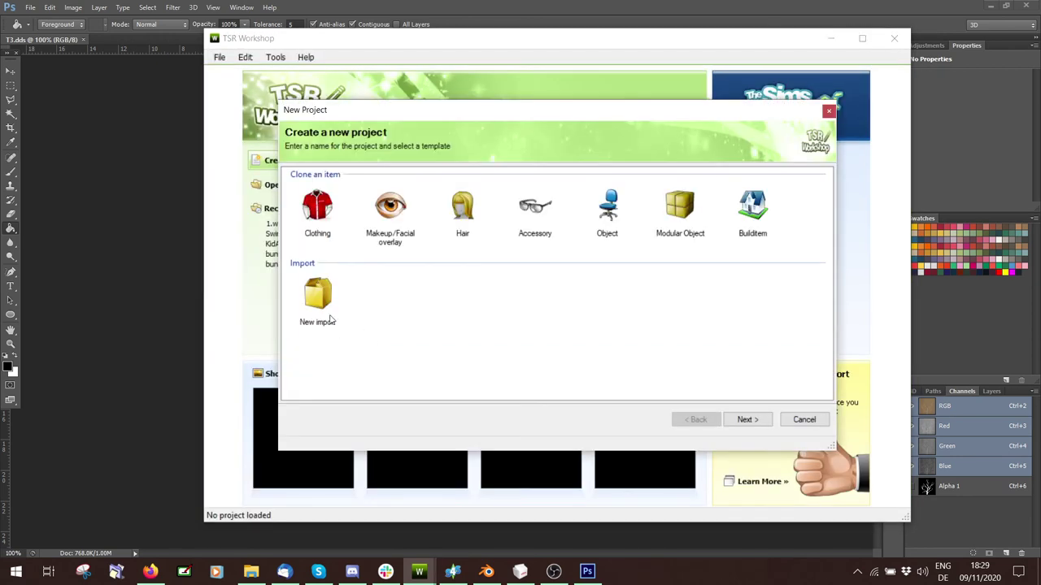
- Choose to import a new object and browse for package files only
click(323, 294)
click(748, 420)
click(800, 191)
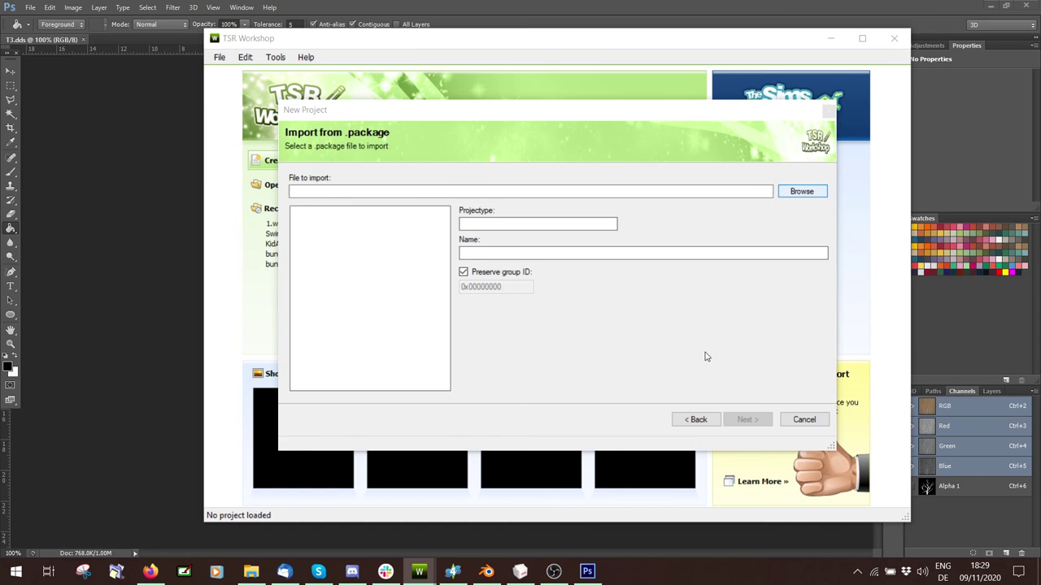
click(712, 401)
click(683, 428)
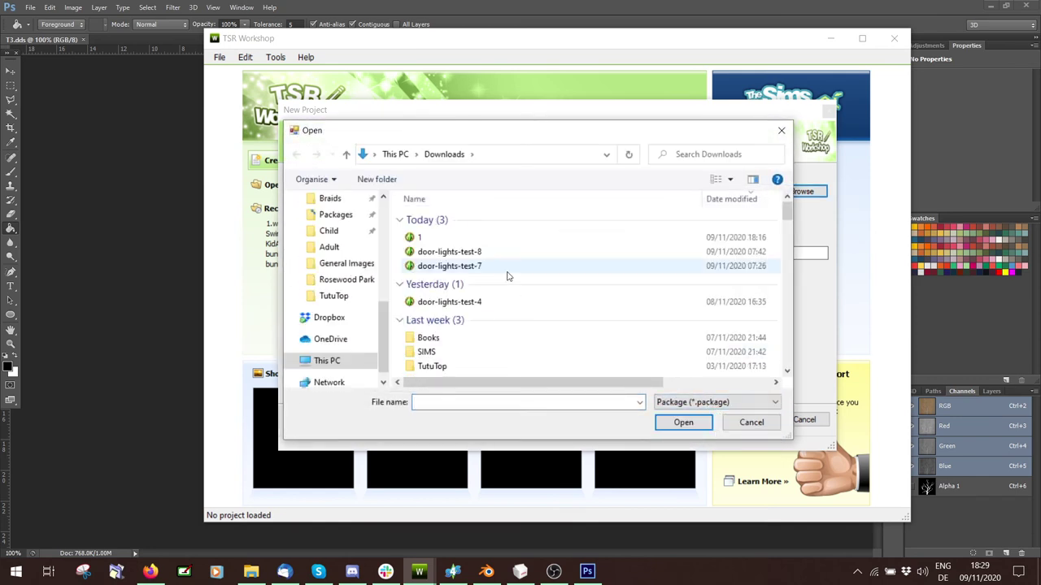
scroll(348, 284, up, 2)
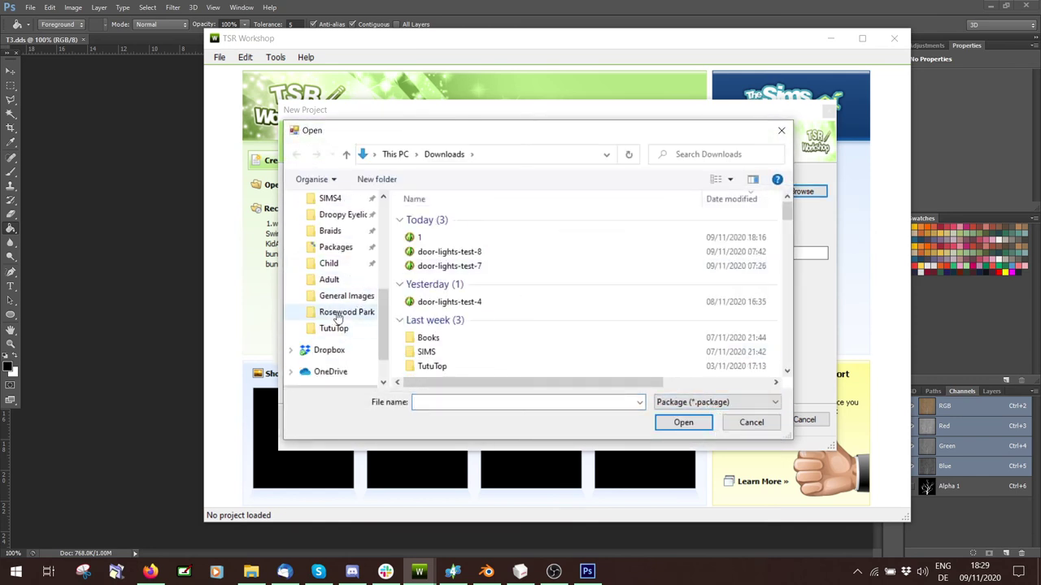
scroll(348, 326, up, 5)
- Pick Build_pla_SIMPLYTS4FlowersA from Projects > Objects > TS4 Plants and finish the wizard
click(341, 347)
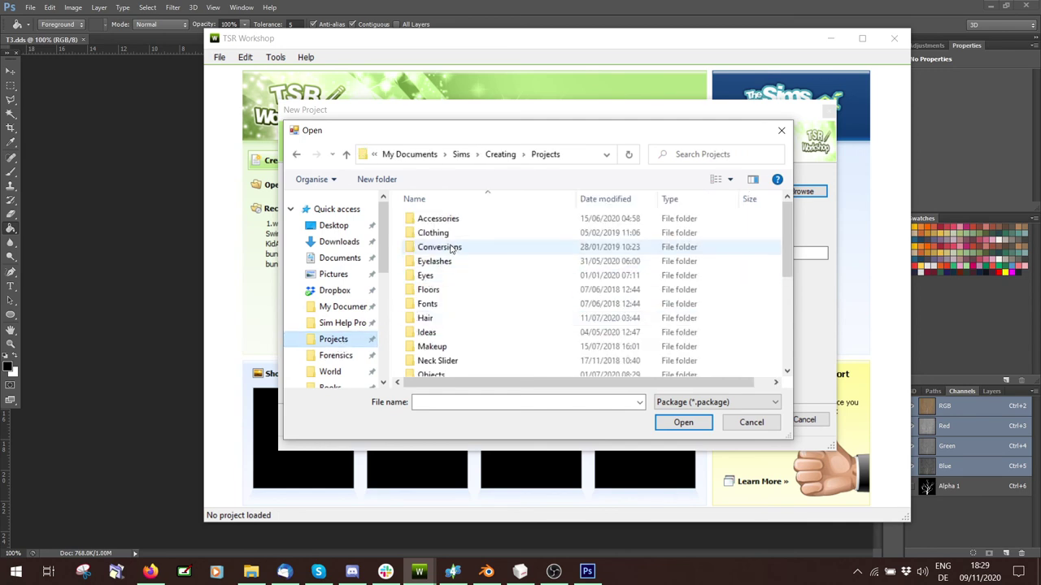
double_click(435, 375)
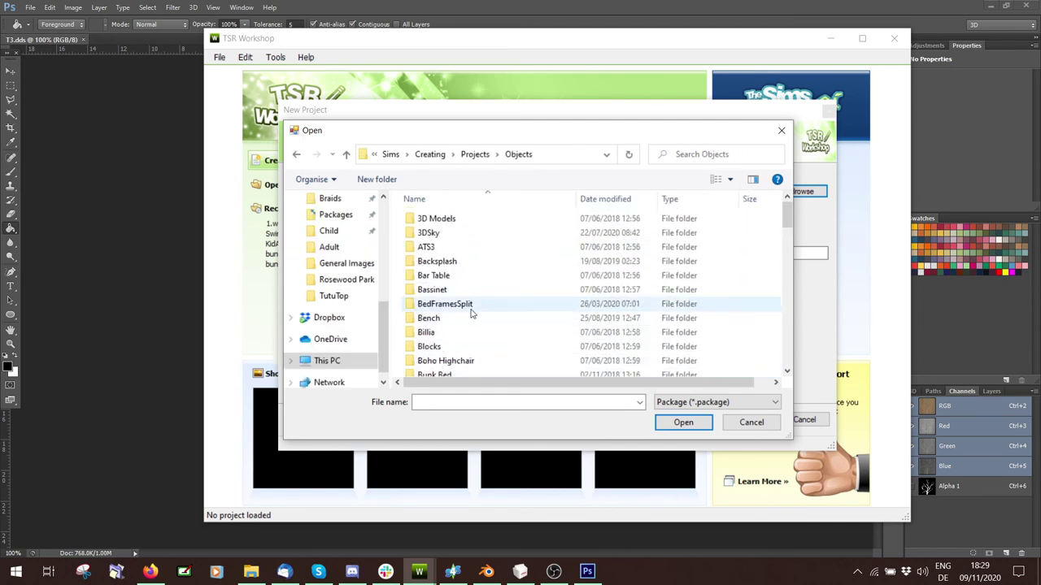
scroll(460, 309, down, 15)
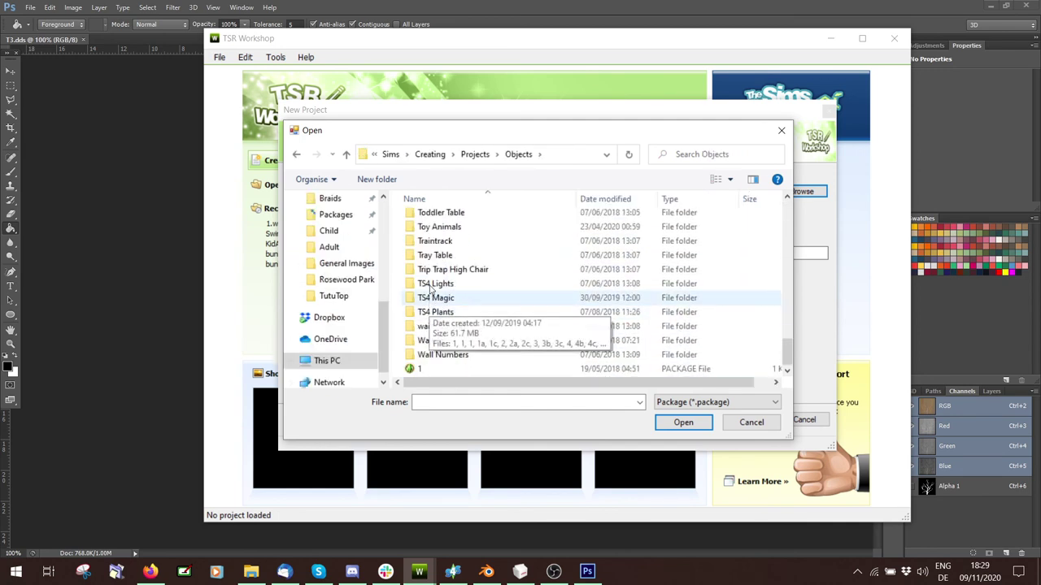
double_click(436, 312)
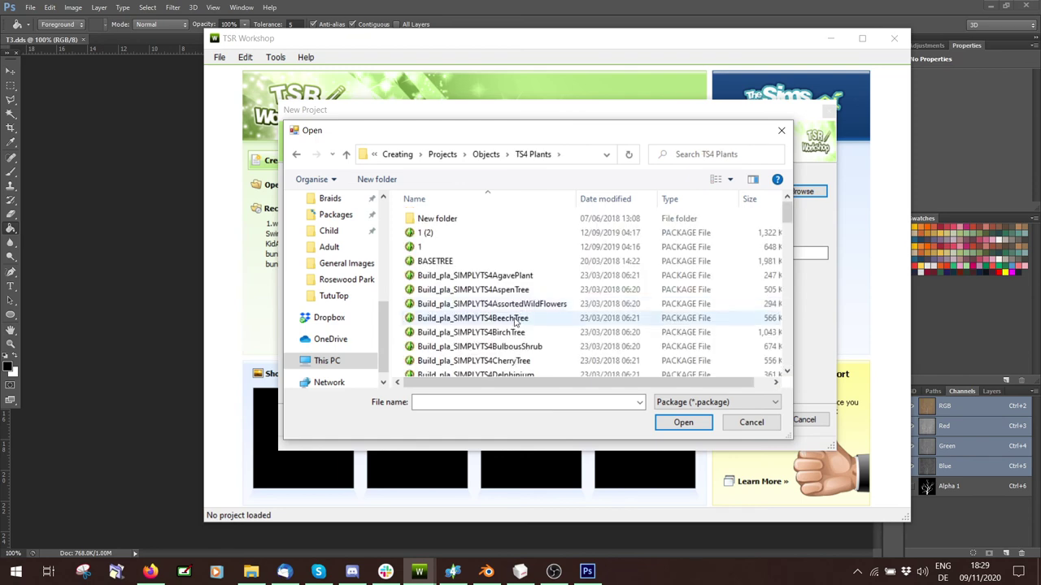
scroll(536, 333, down, 3)
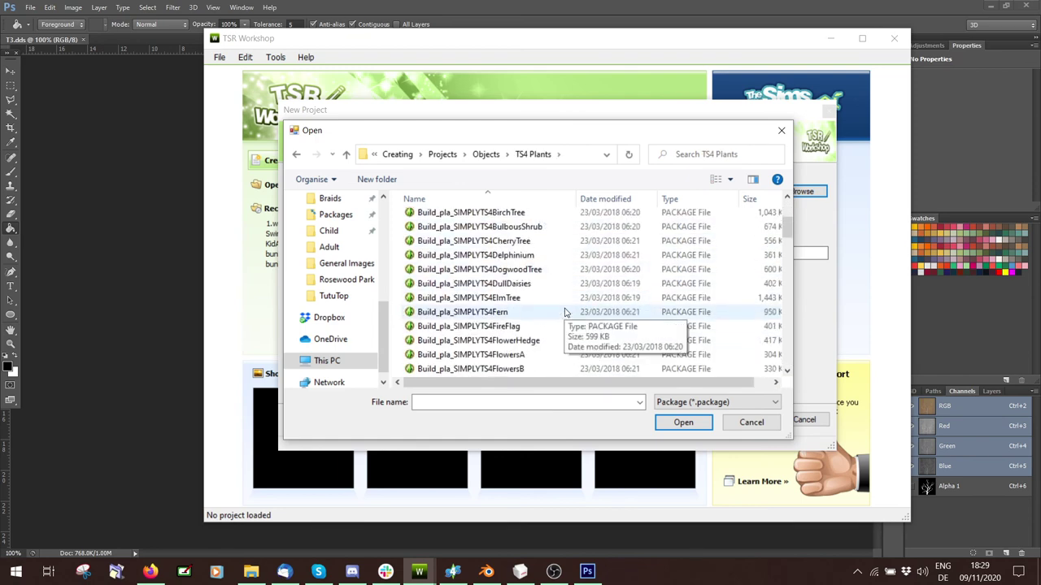
double_click(518, 361)
click(748, 419)
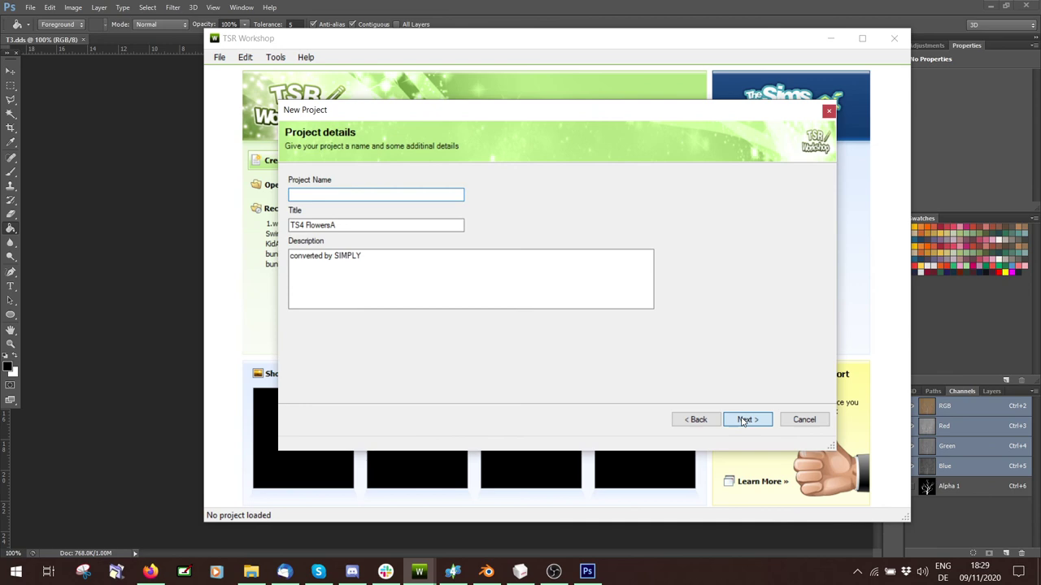
click(748, 420)
click(803, 420)
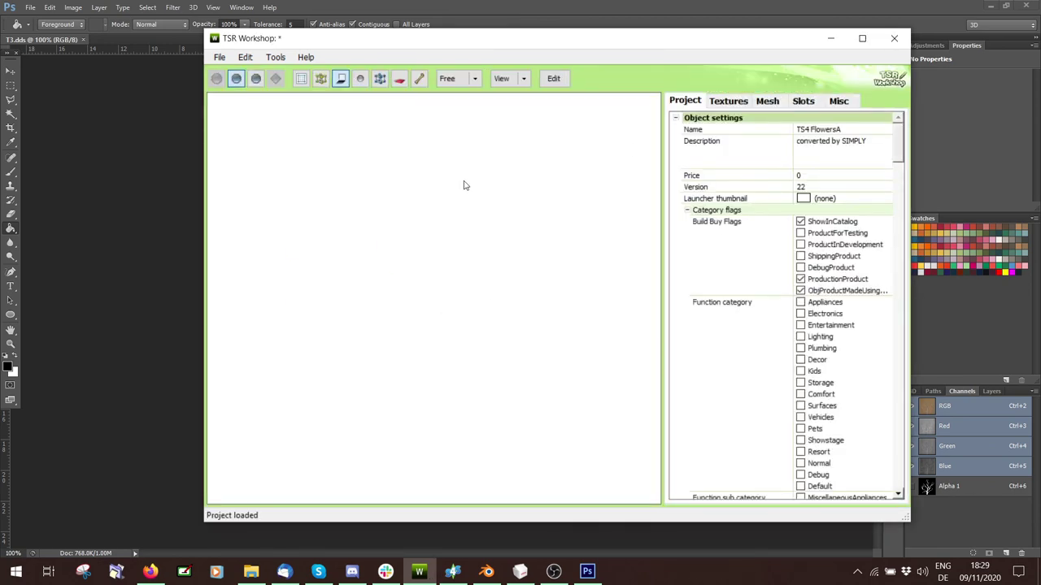
- Inspect the FlowersA mesh (873 vertices) and textures, then select Footprints in the Slots list
click(771, 101)
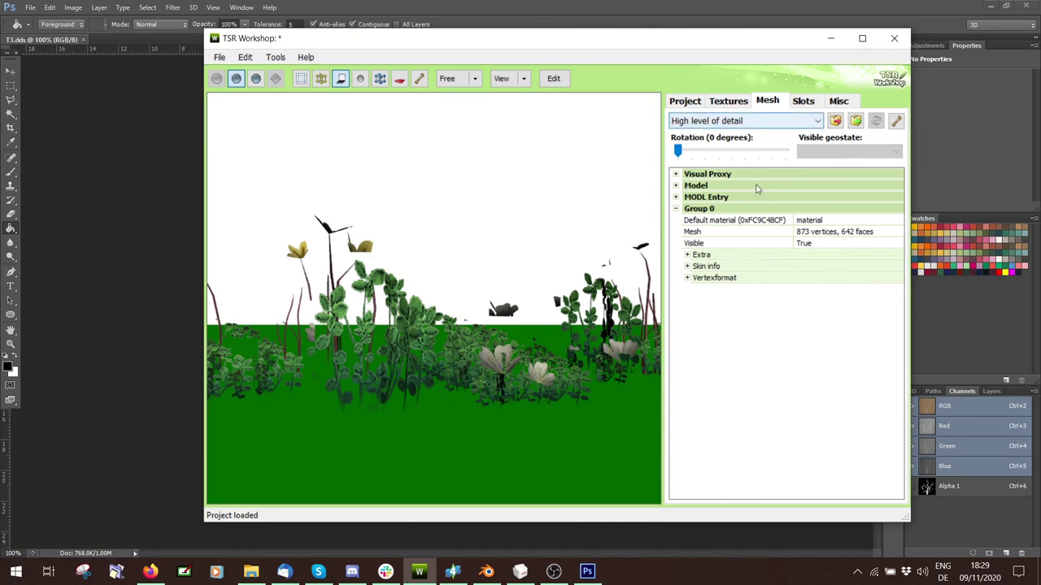
drag(525, 279, 648, 255)
scroll(420, 283, down, 3)
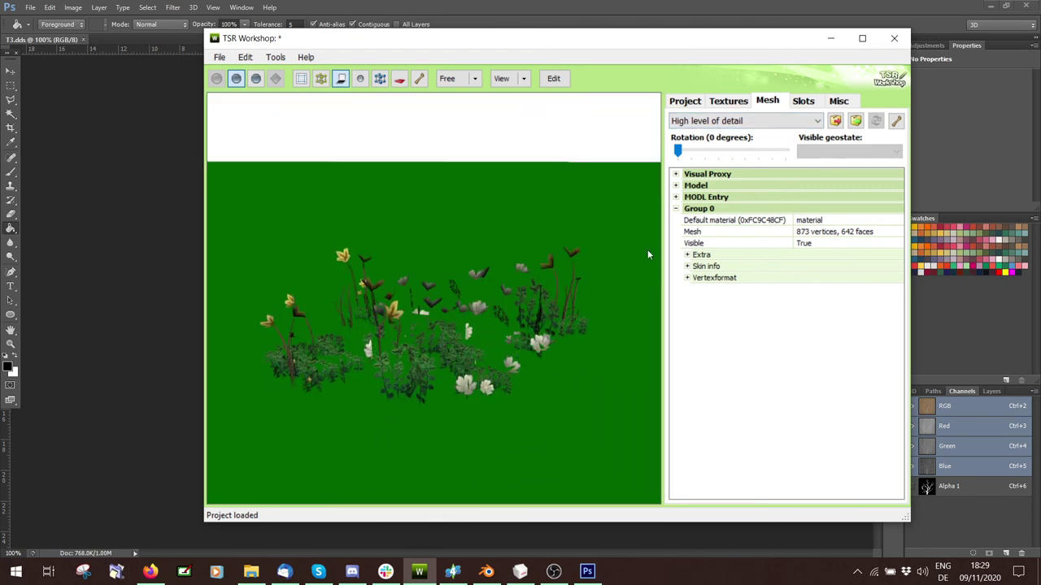
click(728, 99)
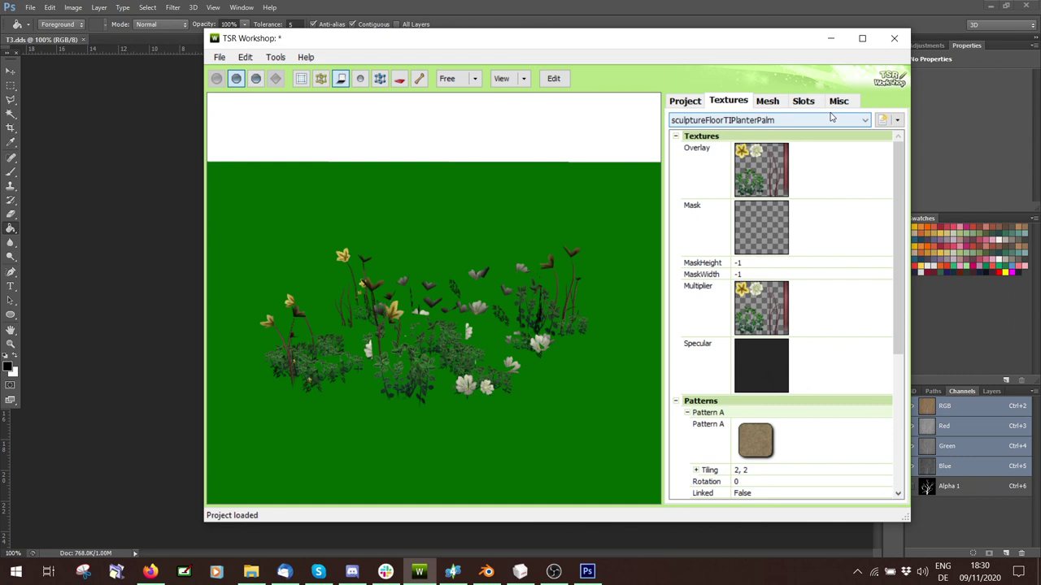
click(799, 104)
click(674, 119)
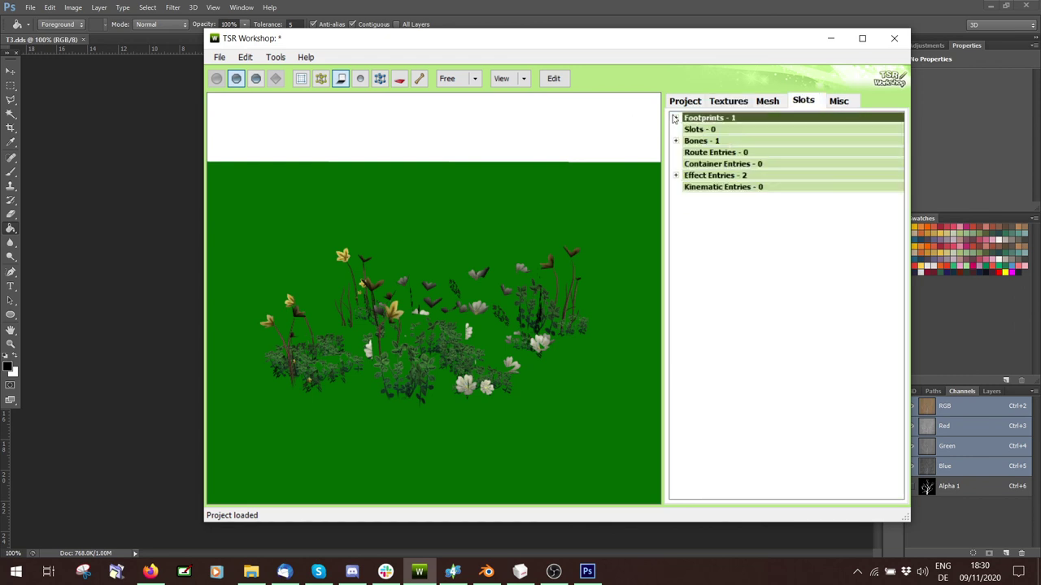
- Show the FlowersA 4-position ForPlacement footprint outline and glance at its corner coordinates
click(674, 118)
click(880, 130)
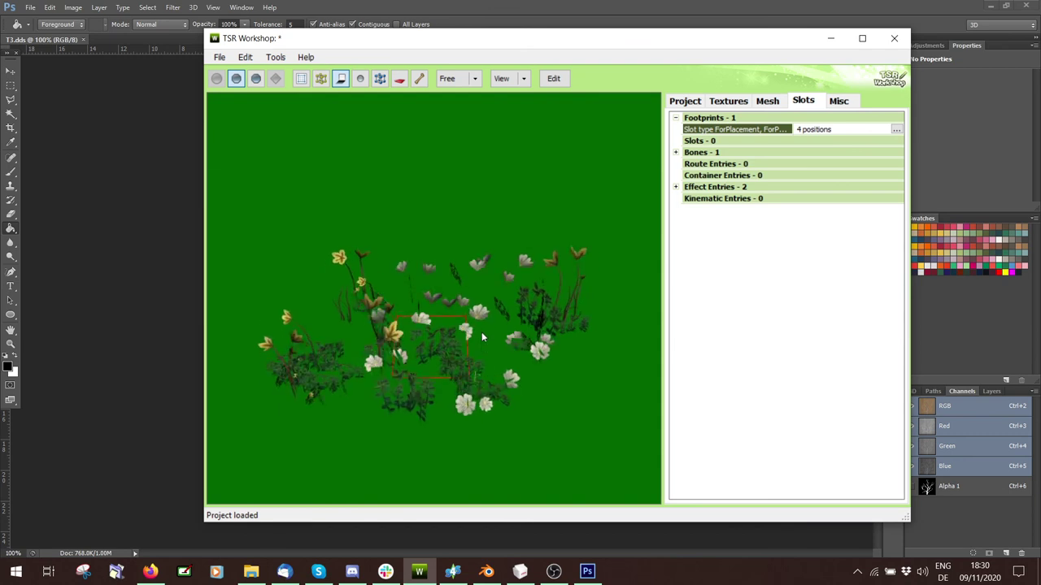
click(896, 129)
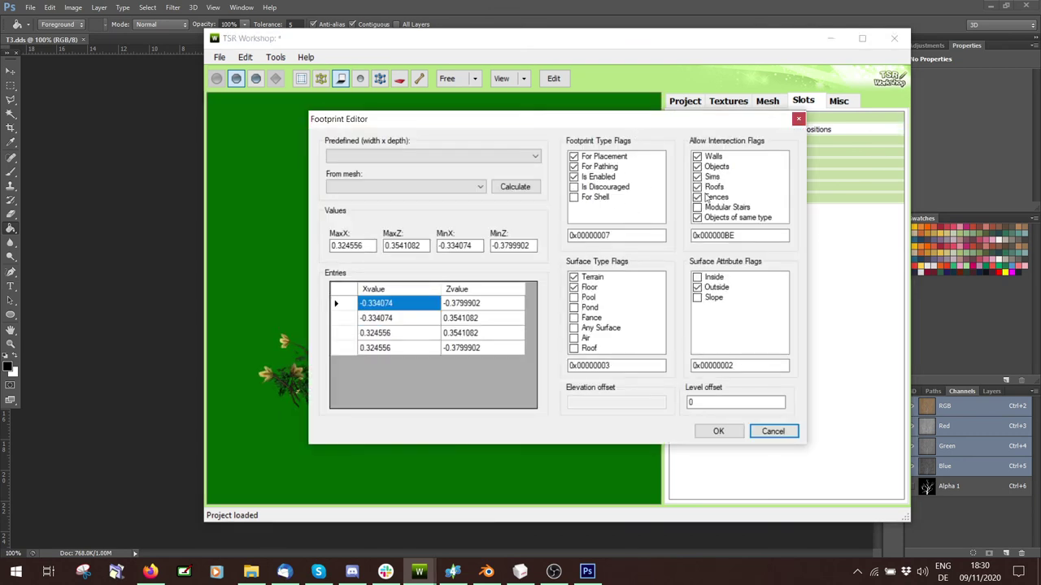
click(799, 119)
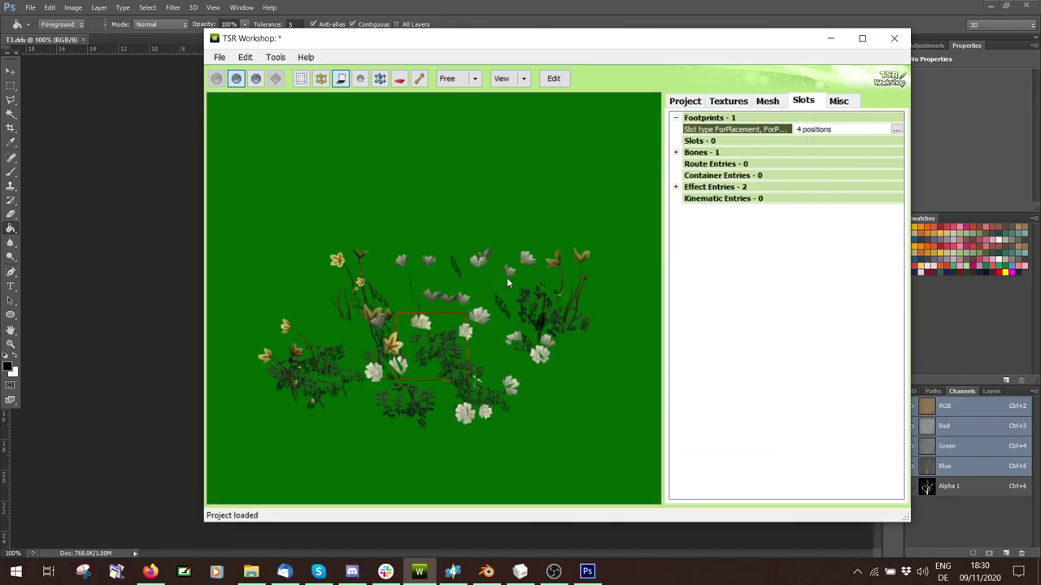
- Orbit around the flower cluster to view the footprint, then recheck its corners (about ±0.33 by ±0.37)
drag(507, 277, 481, 304)
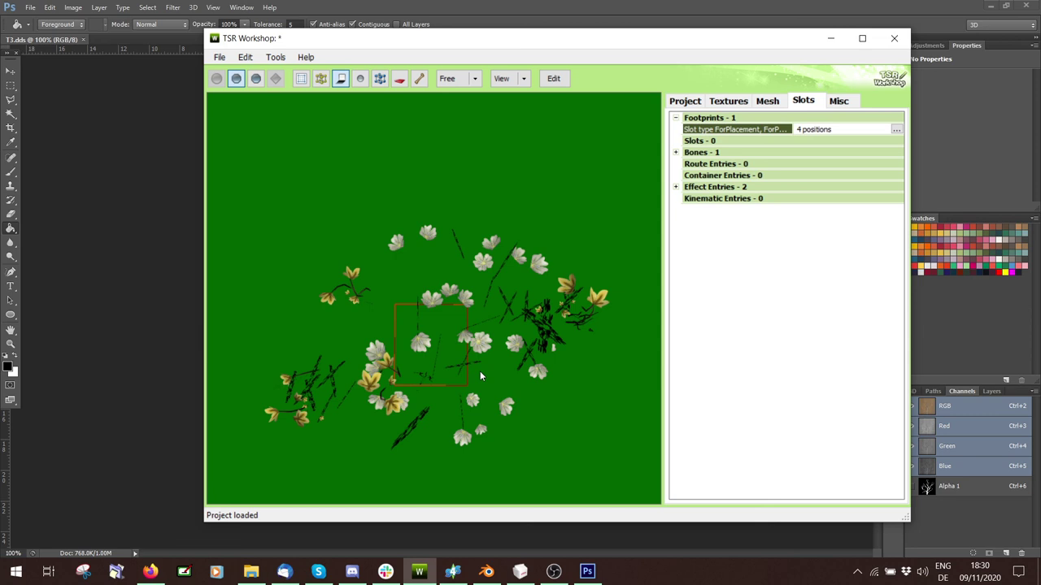
drag(480, 375, 484, 322)
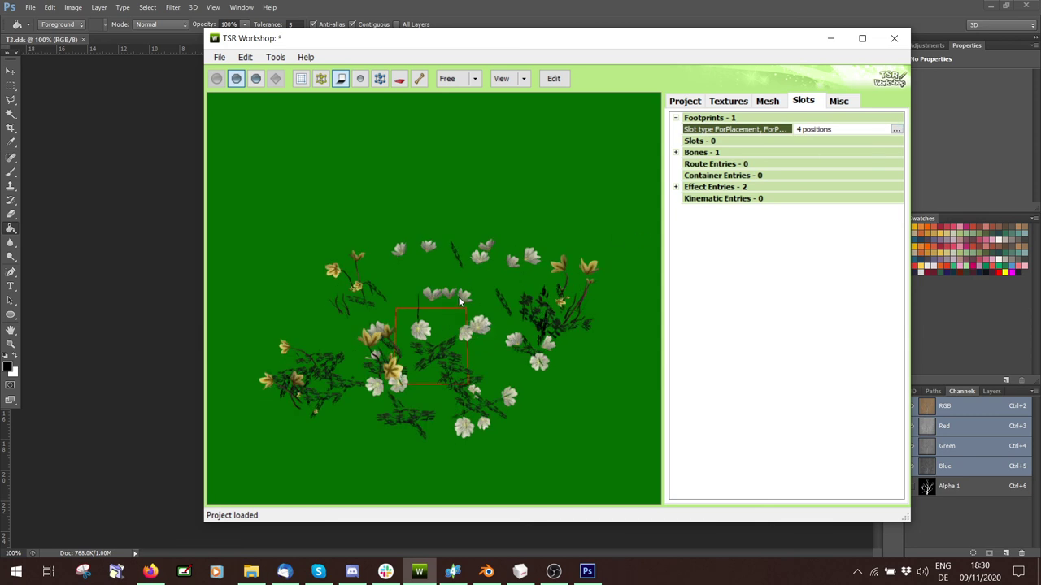
drag(468, 368, 465, 301)
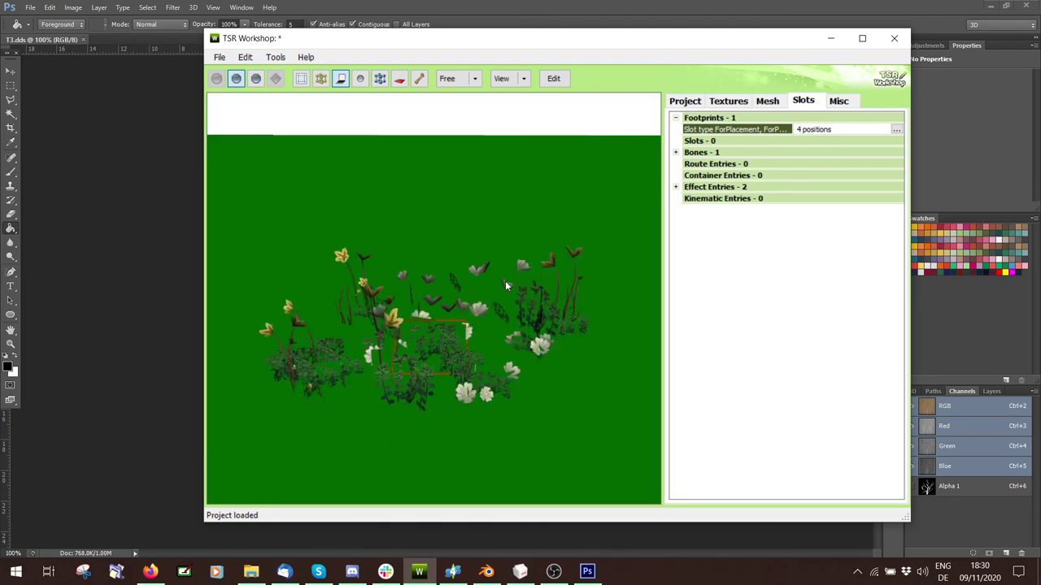
drag(504, 280, 491, 320)
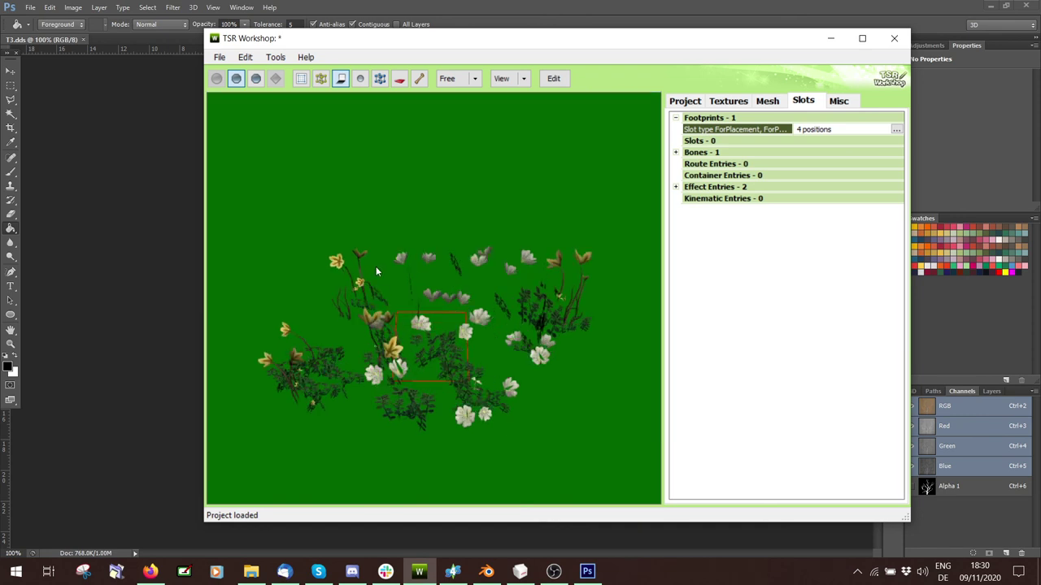
drag(376, 266, 443, 360)
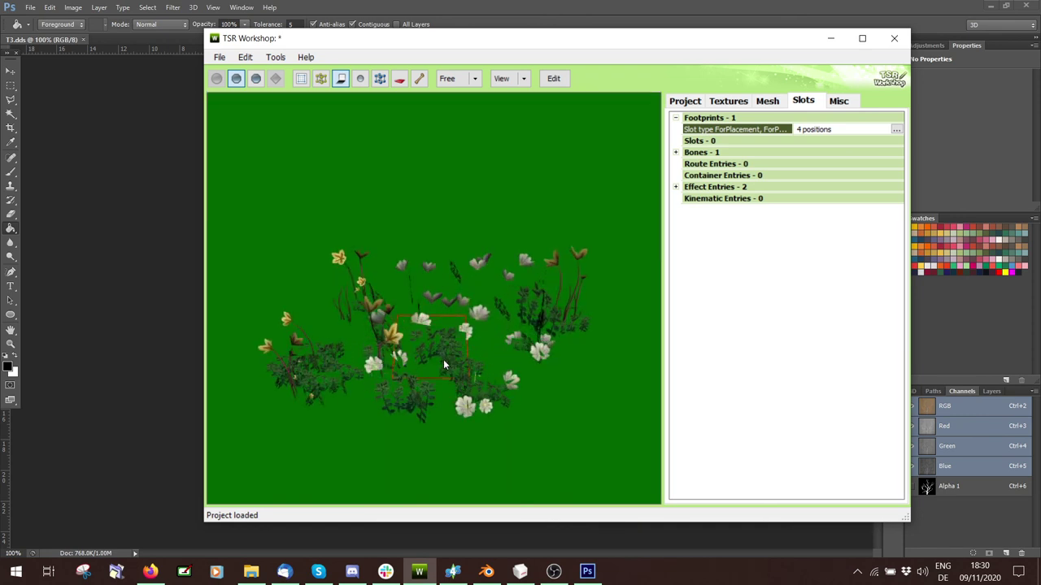
click(896, 129)
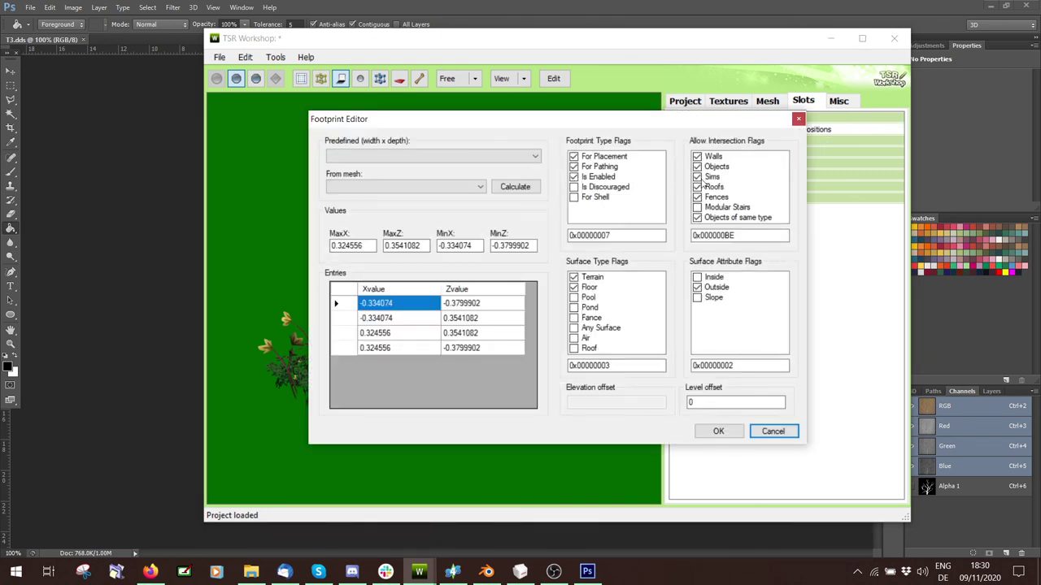
click(797, 119)
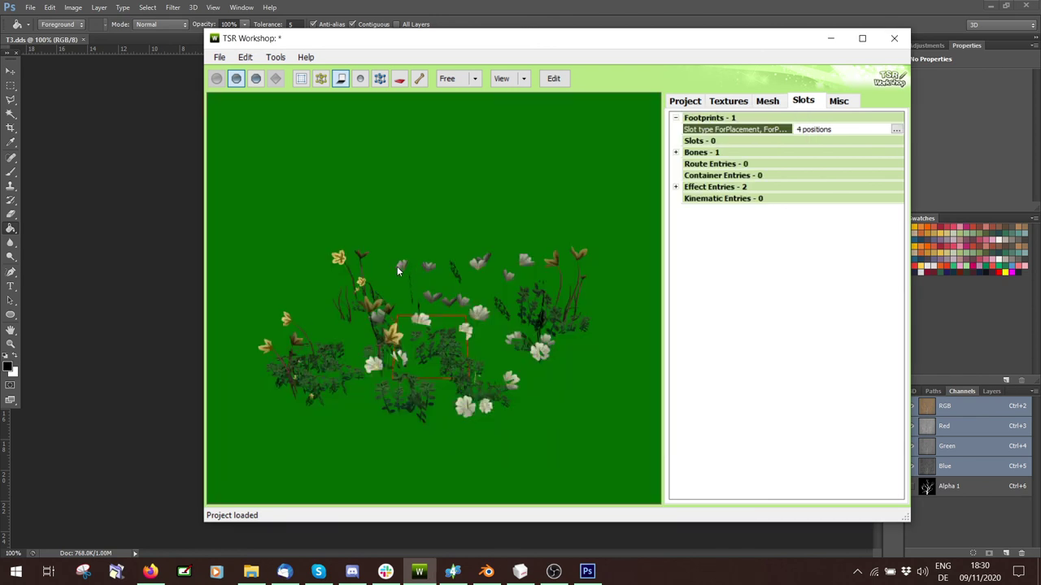